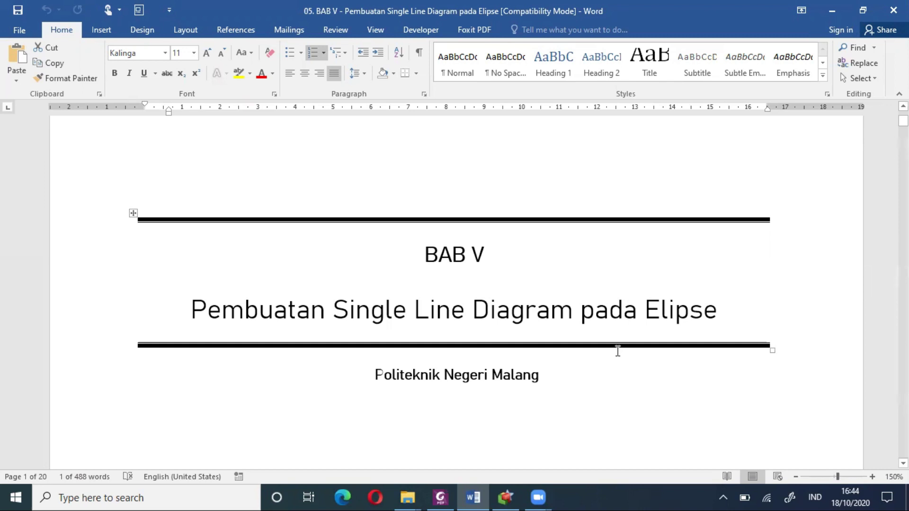
- Switch from the Word module to Elipse Power Studio and close it, saving the changes made to PowerConfiguration
scroll(579, 385, down, 2)
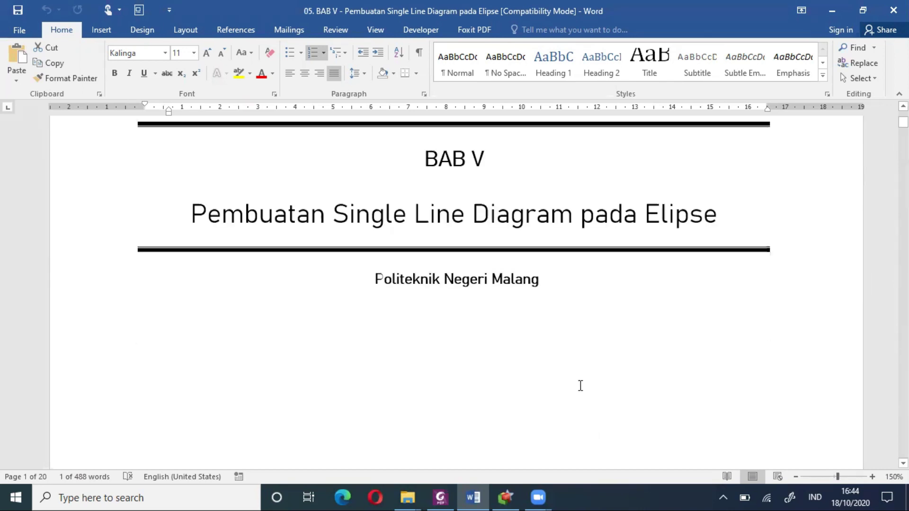
key(alt+Tab)
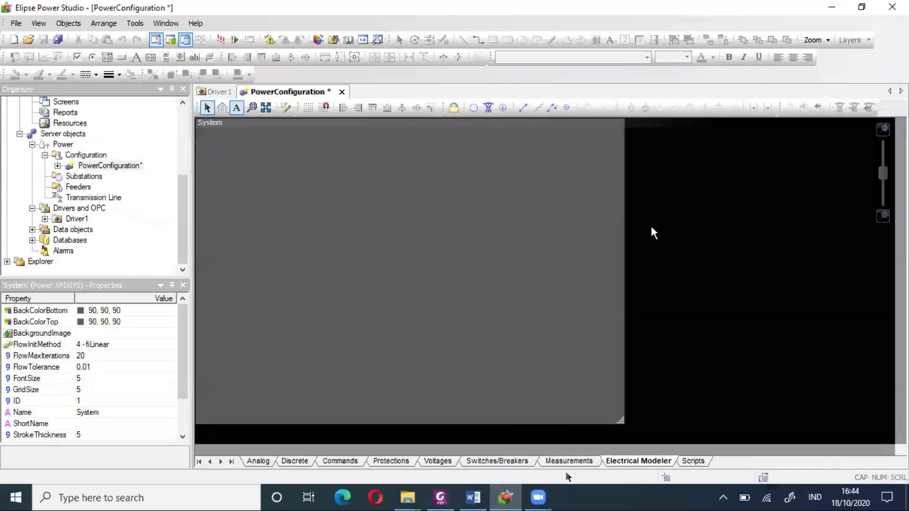
click(890, 8)
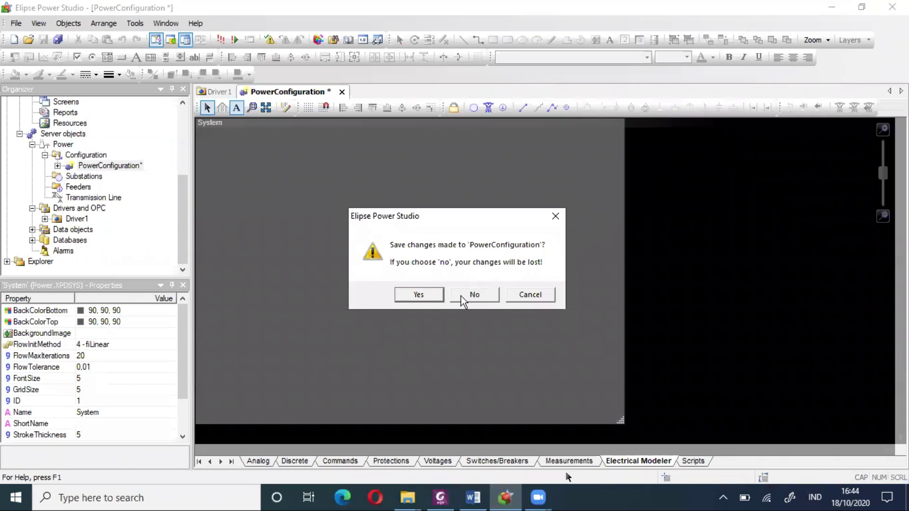
click(427, 295)
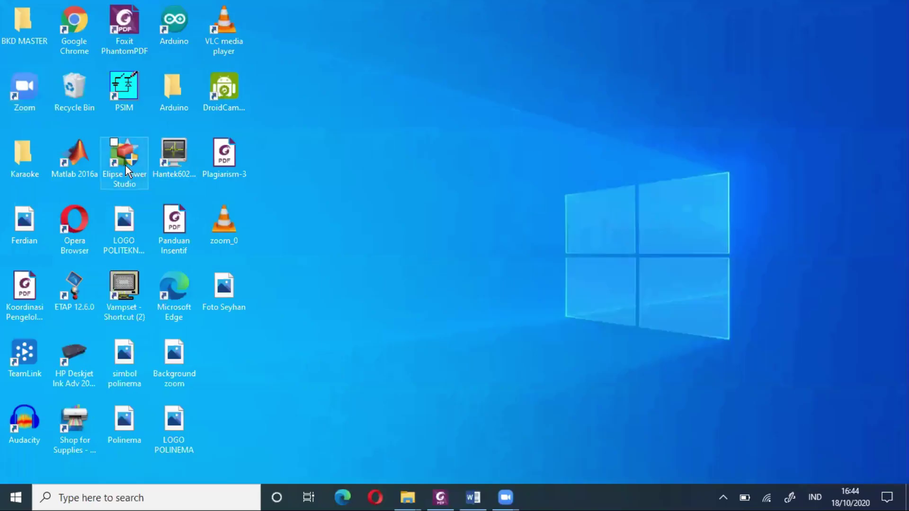
- Launch Elipse Power Studio in demonstration mode and open the existing domain Project1.dom from the BAB 04.0 - Elipse - IEC folder
double_click(124, 165)
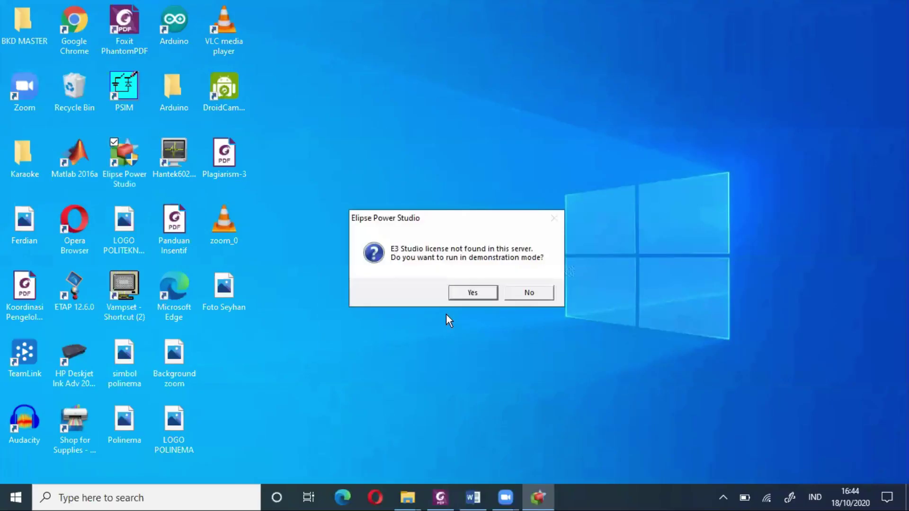
click(464, 298)
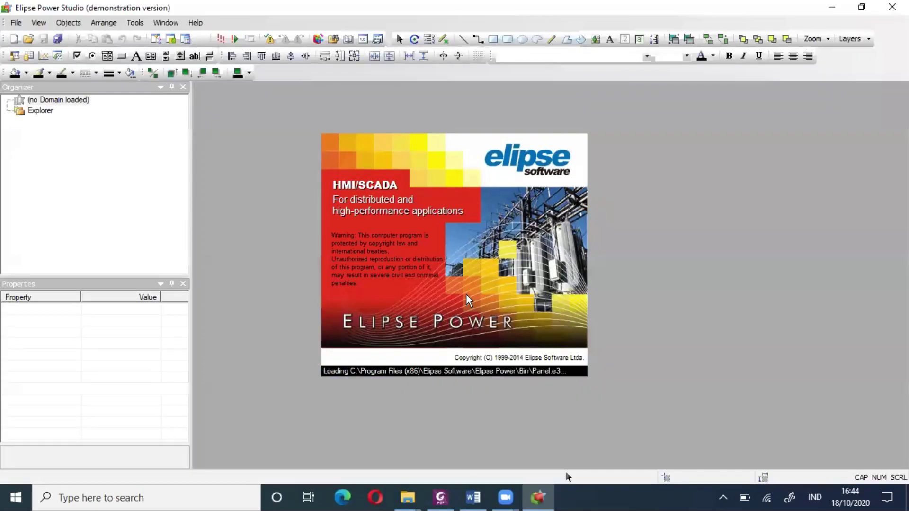
drag(416, 311, 394, 317)
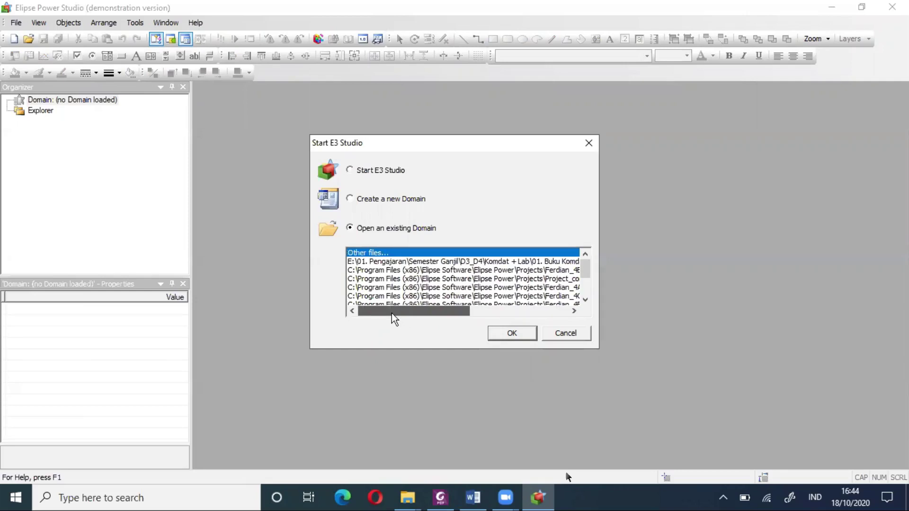
drag(392, 313, 556, 310)
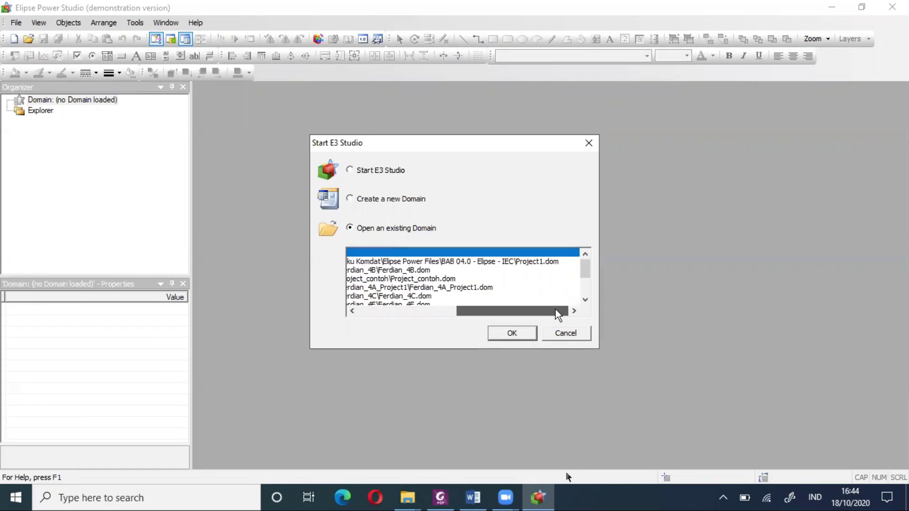
click(521, 263)
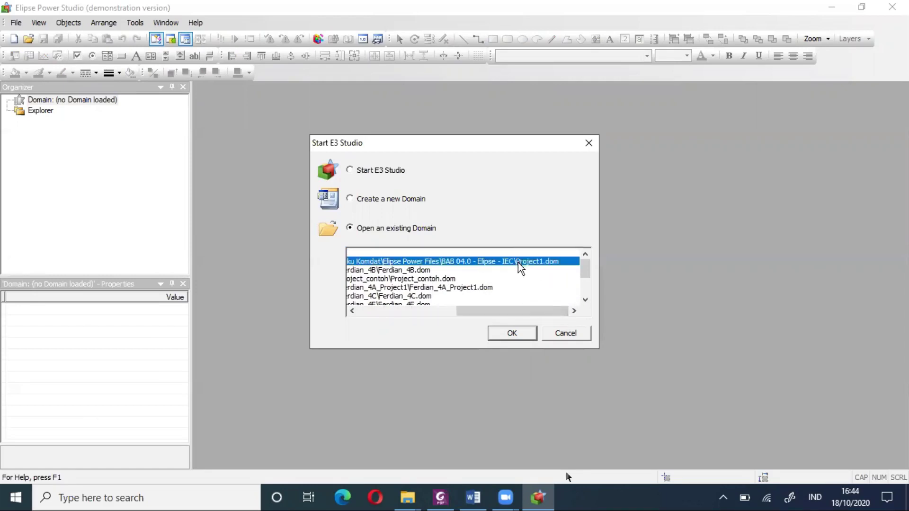
click(516, 334)
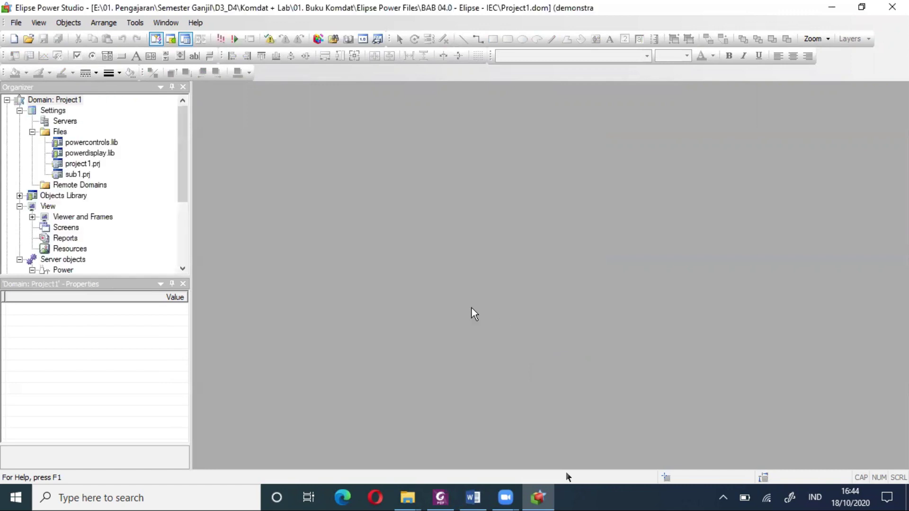
- Open Driver1 and review its tags, expanding the Measurements and Status folders and widening the Name column
drag(180, 182, 192, 260)
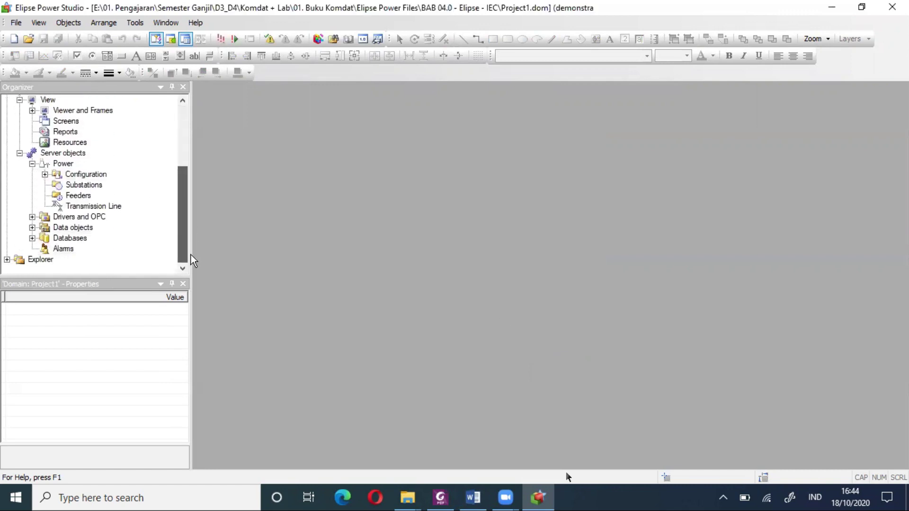
click(32, 218)
double_click(77, 229)
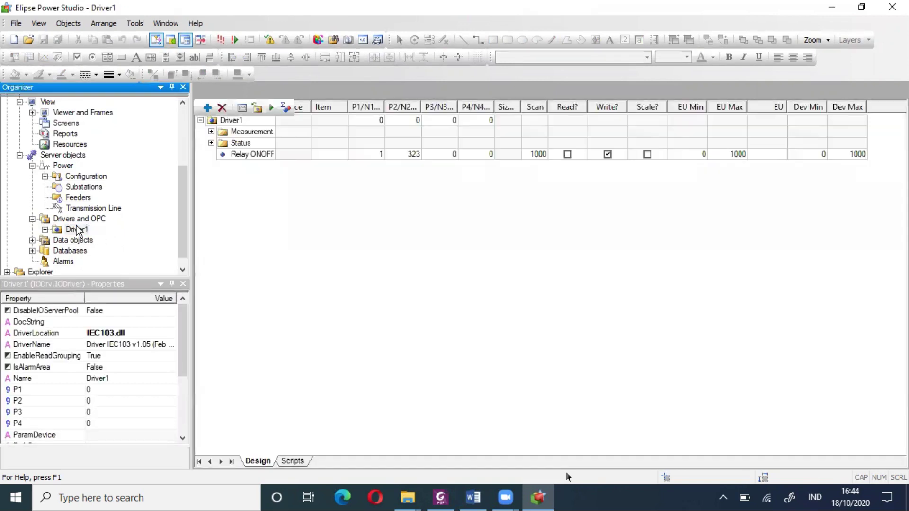
click(211, 149)
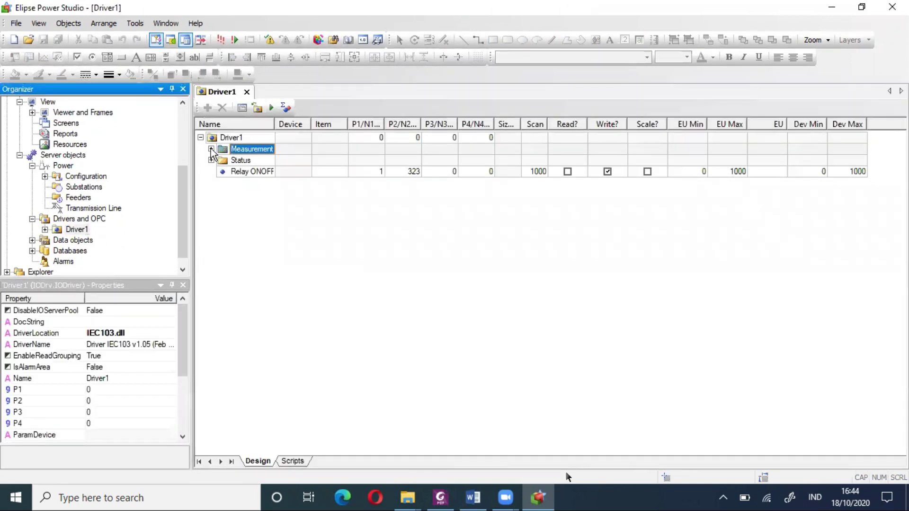
click(211, 194)
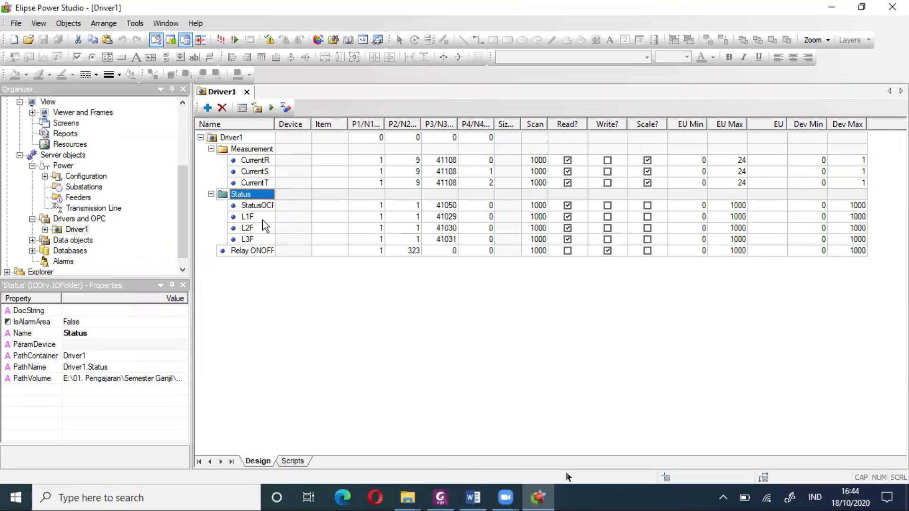
drag(275, 124, 301, 124)
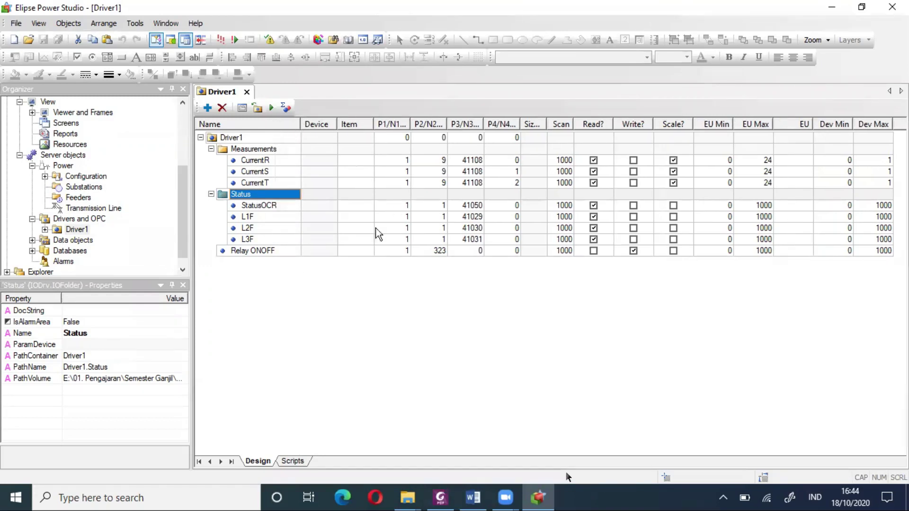
- Switch to the Word module and read instruction 1 and its illustration on creating Sub1 in the Electrical Modeler
click(473, 497)
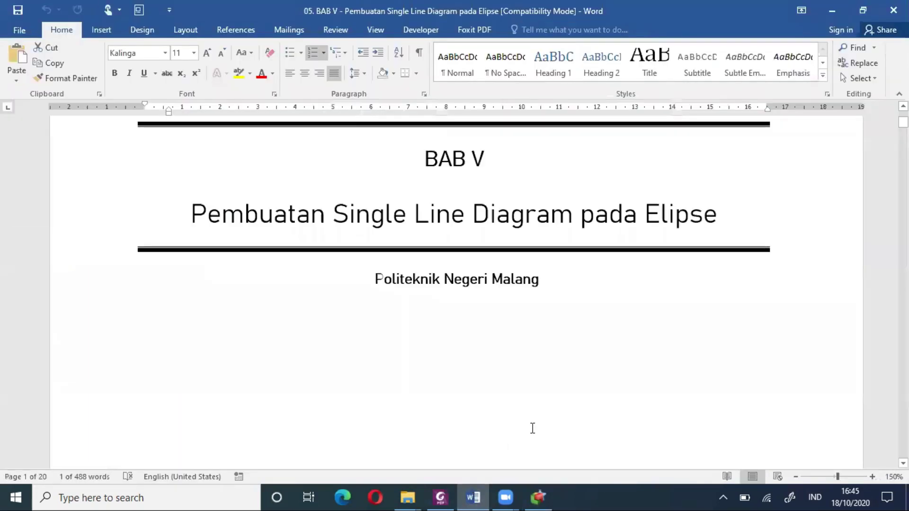
scroll(491, 355, down, 5)
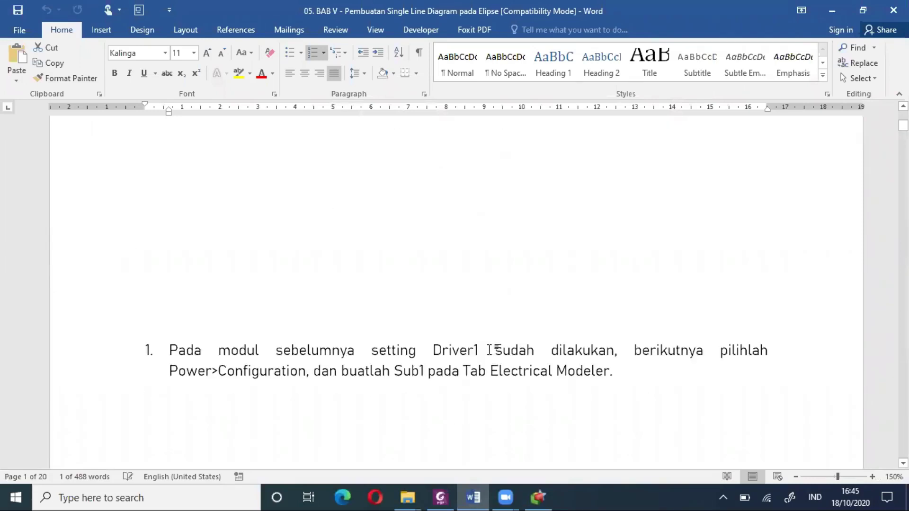
scroll(490, 350, down, 2)
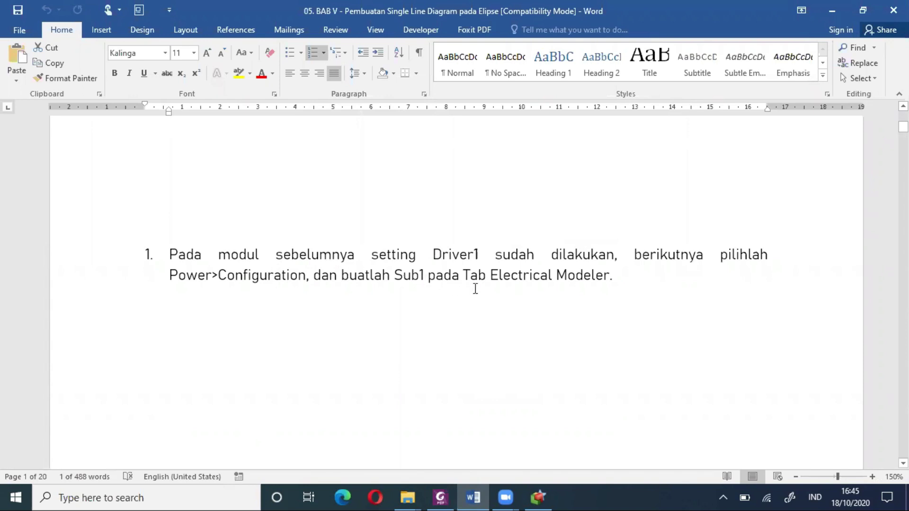
scroll(474, 288, down, 10)
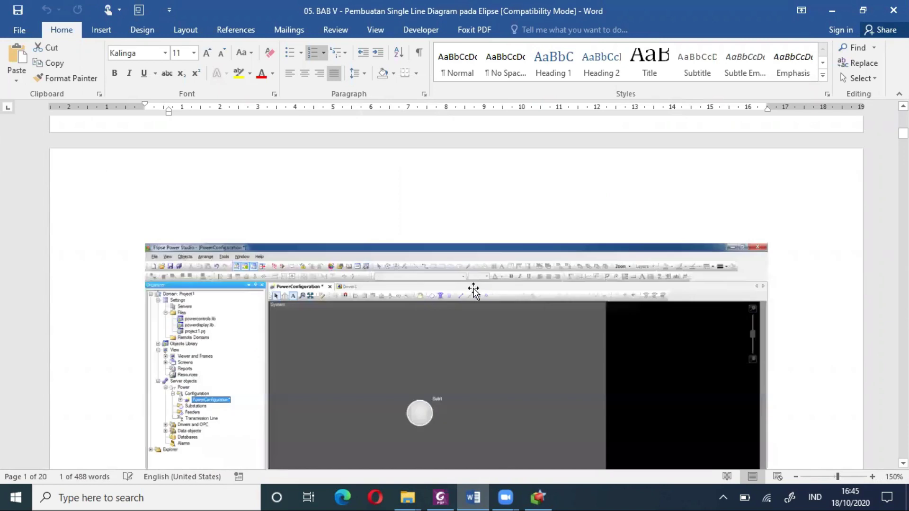
scroll(473, 288, up, 1)
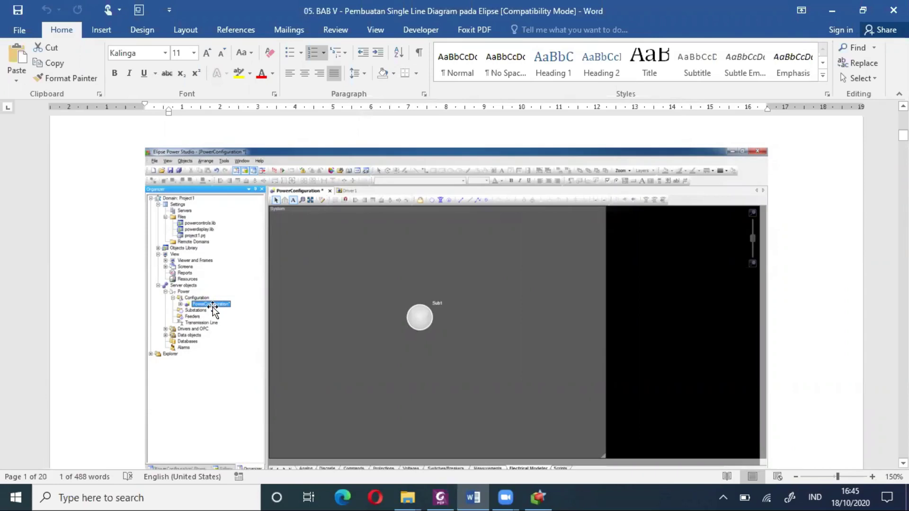
- Switch to Elipse Power Studio, open PowerConfiguration's Electrical Modeler, and place a substation in the System area at about X 143, Y 37
click(538, 497)
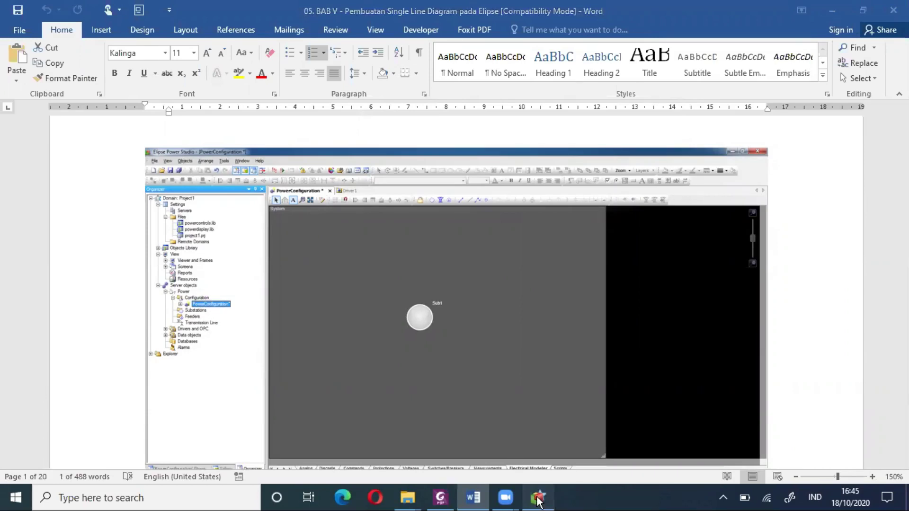
mouse_move(182, 232)
mouse_down()
mouse_move(180, 189)
mouse_move(168, 224)
mouse_move(174, 242)
mouse_up()
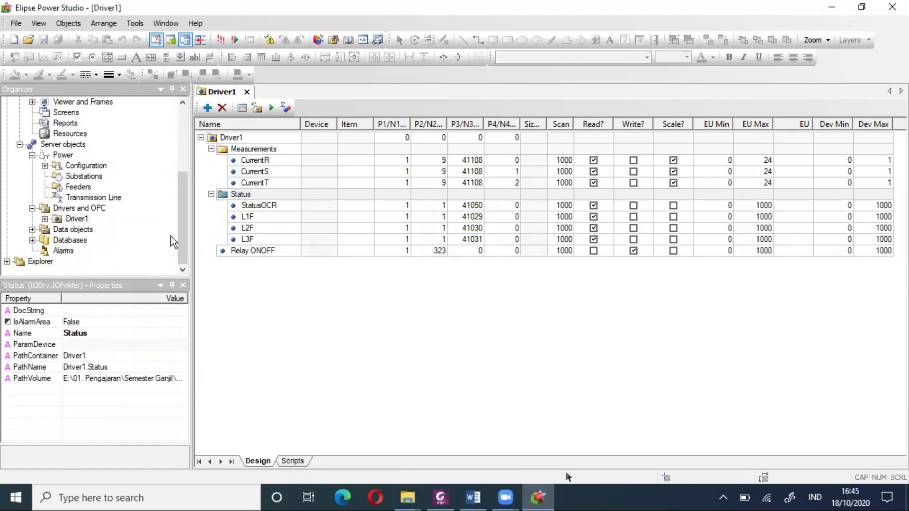
click(44, 166)
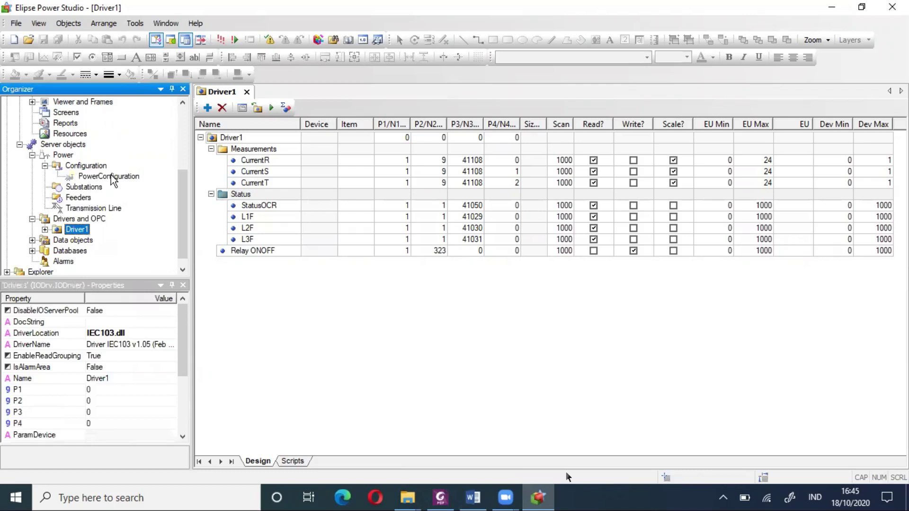
click(112, 179)
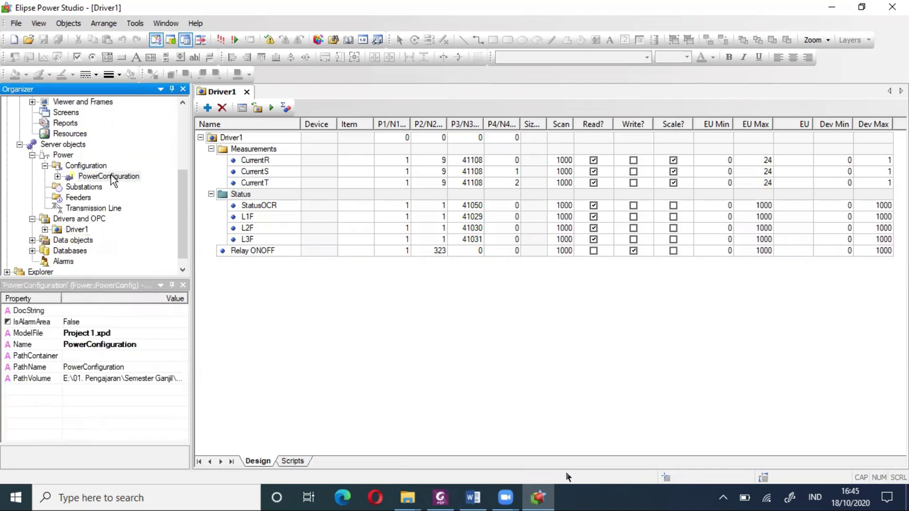
double_click(112, 178)
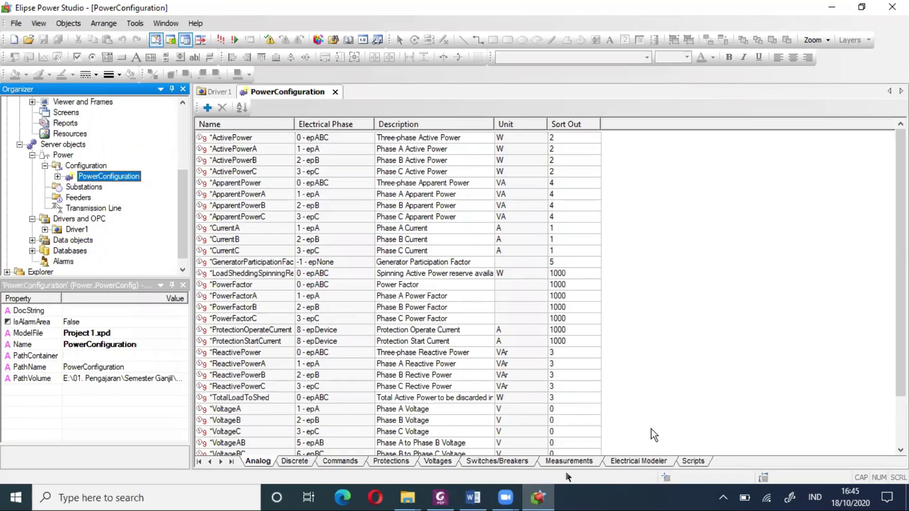
click(639, 462)
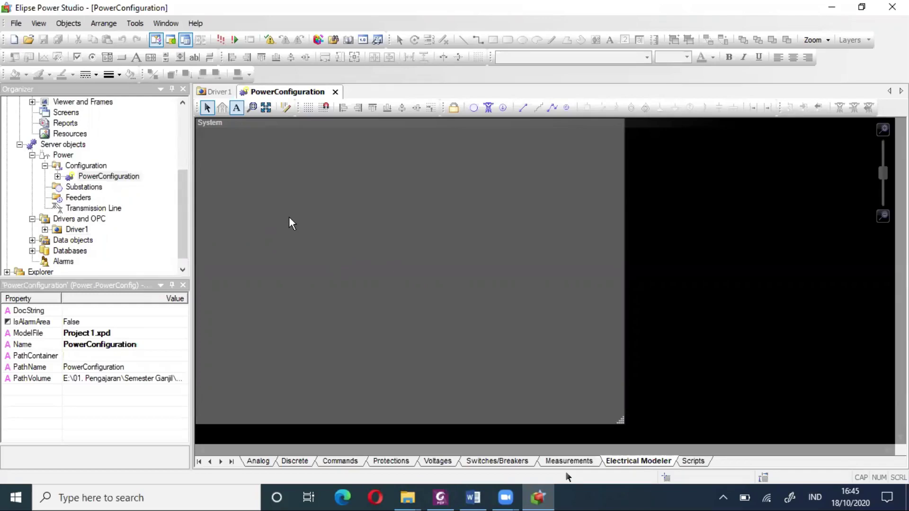
click(473, 108)
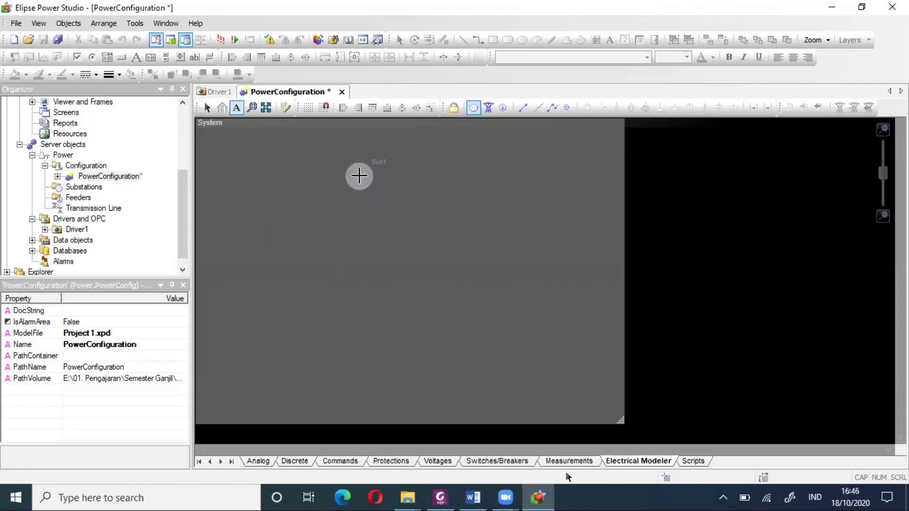
click(359, 175)
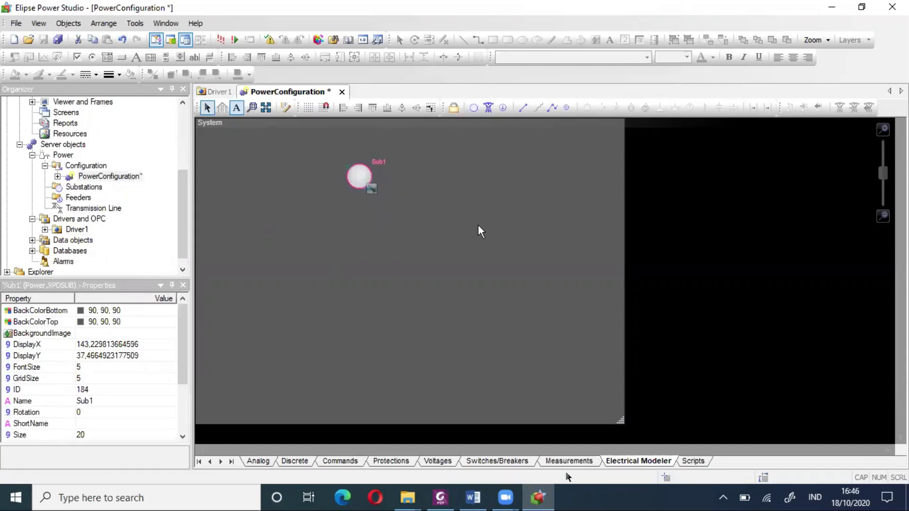
- Consult instruction 2 in the Word module for the single line diagram's components and layout, and return to Elipse Power Studio
click(473, 498)
scroll(443, 342, down, 4)
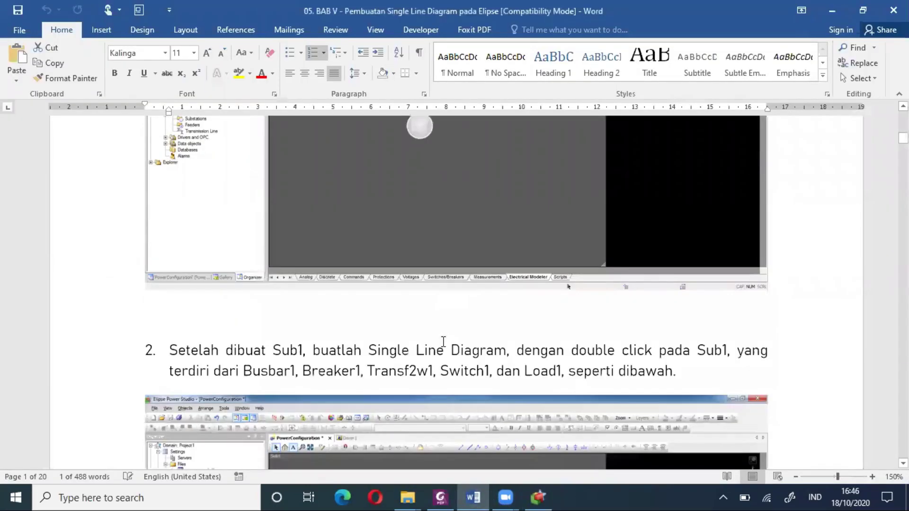
scroll(443, 342, down, 3)
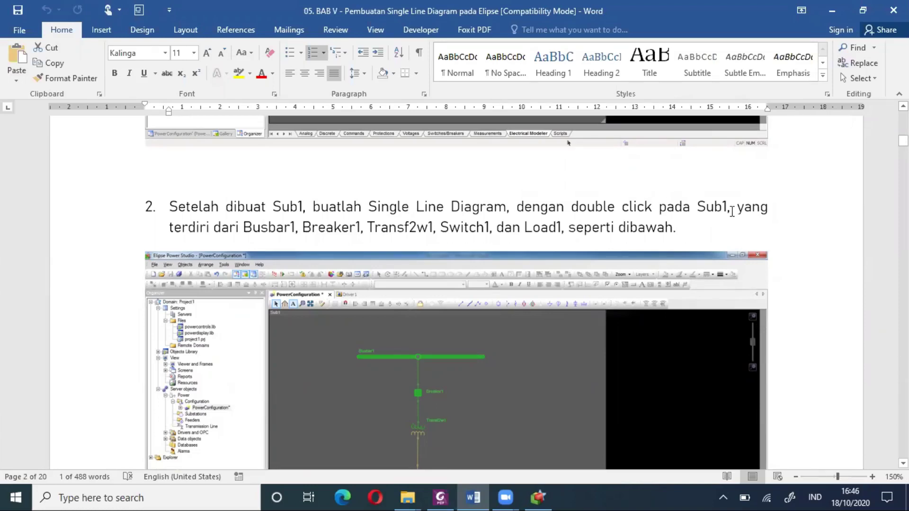
scroll(731, 211, down, 1)
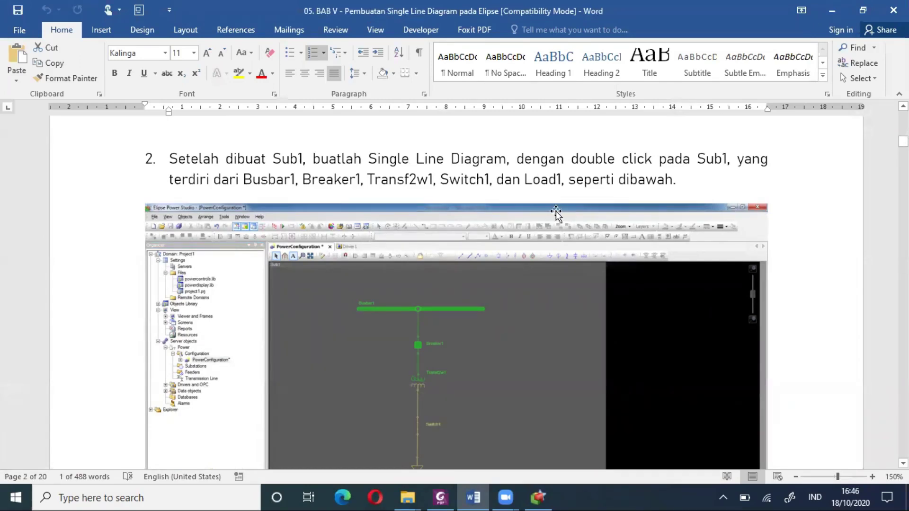
scroll(555, 214, down, 2)
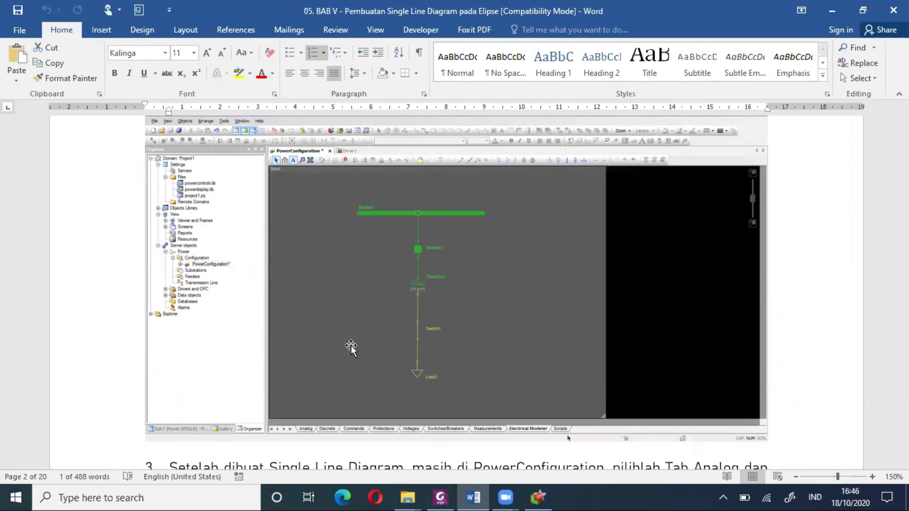
scroll(351, 345, up, 1)
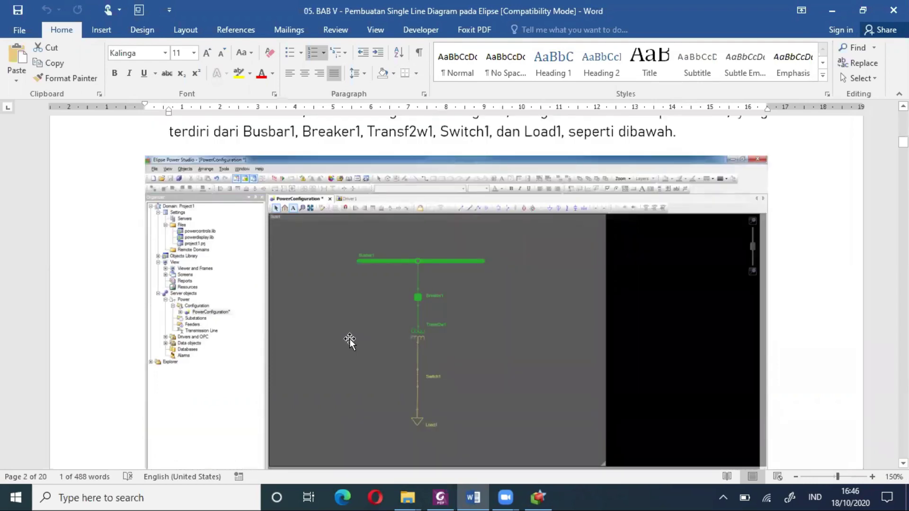
scroll(351, 337, down, 1)
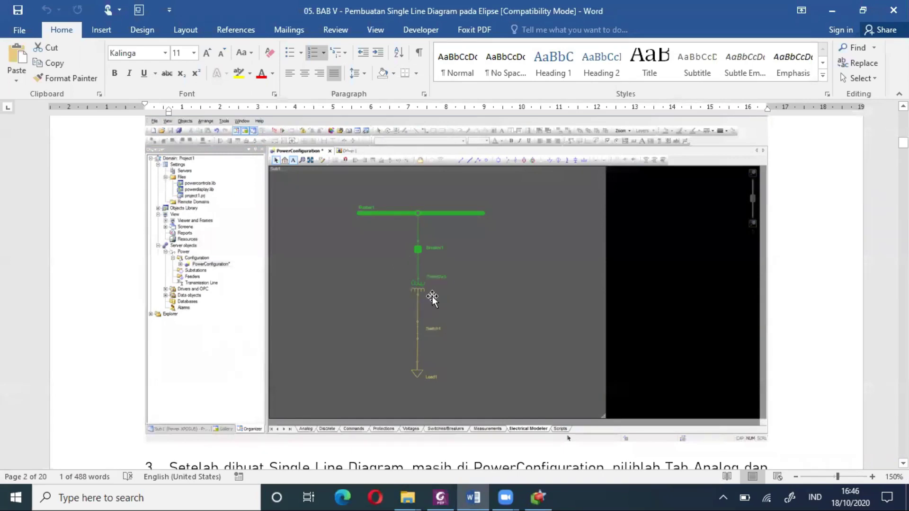
click(539, 499)
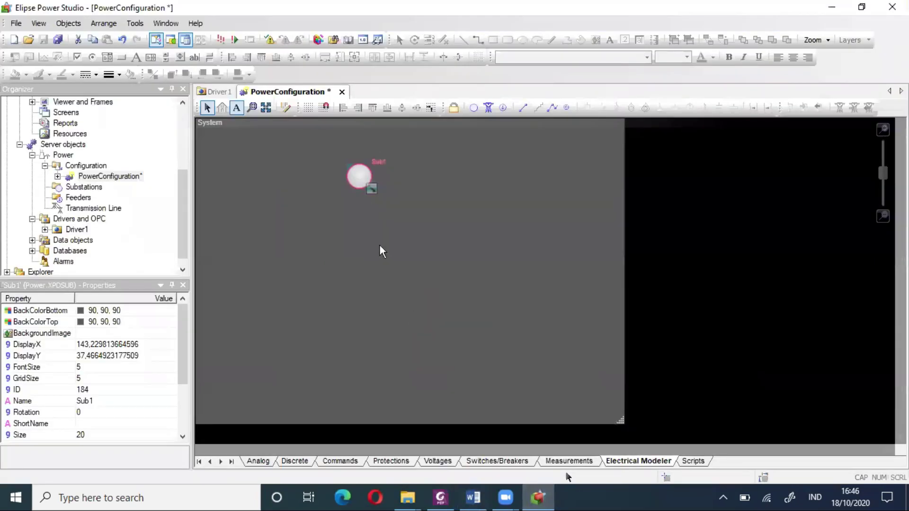
- Open substation Sub1, consult the single line diagram illustration in Word, and draw a horizontal busbar in the upper part of Sub1's area
double_click(358, 175)
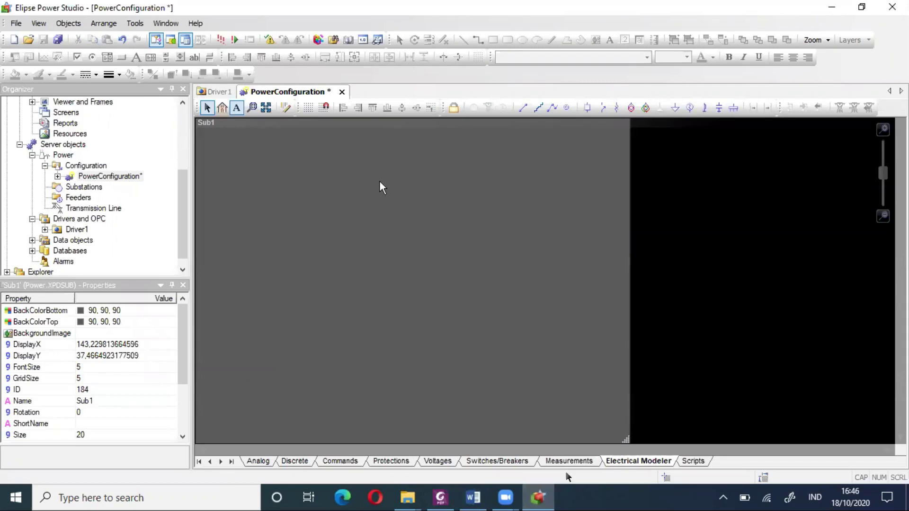
key(alt+Tab)
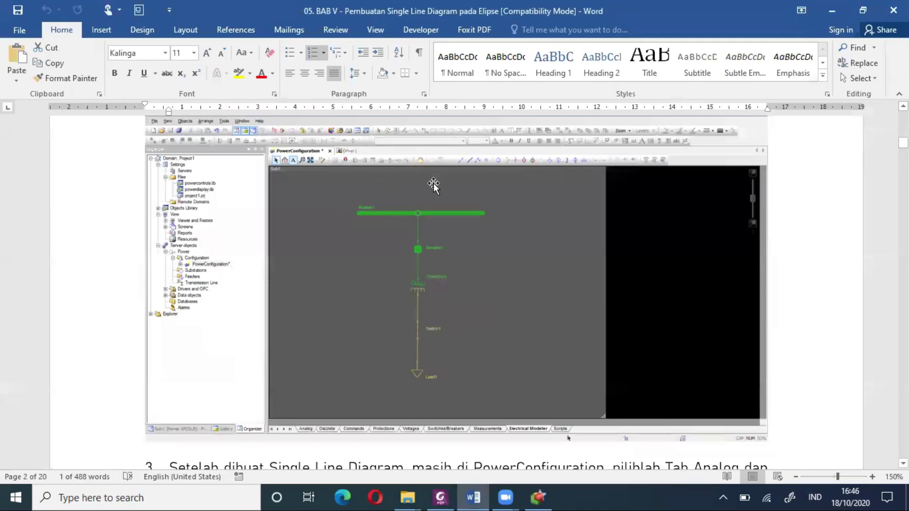
key(alt+Tab)
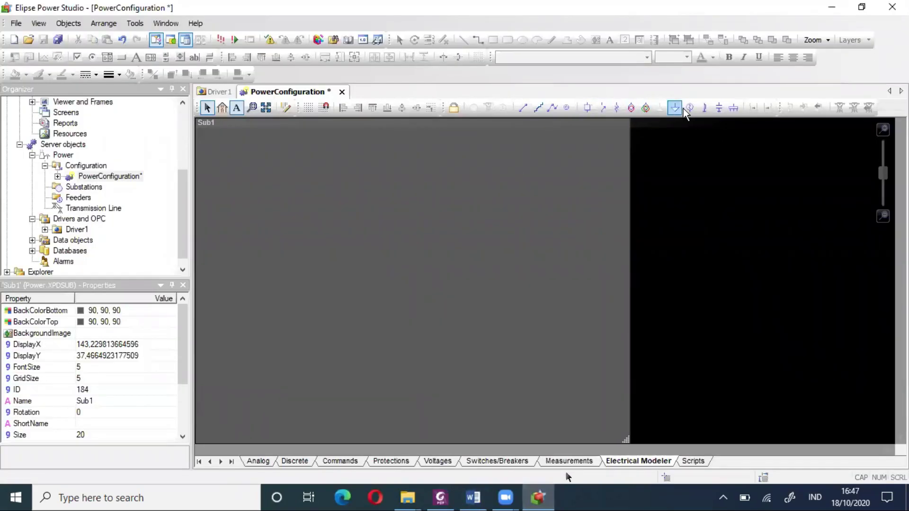
click(733, 109)
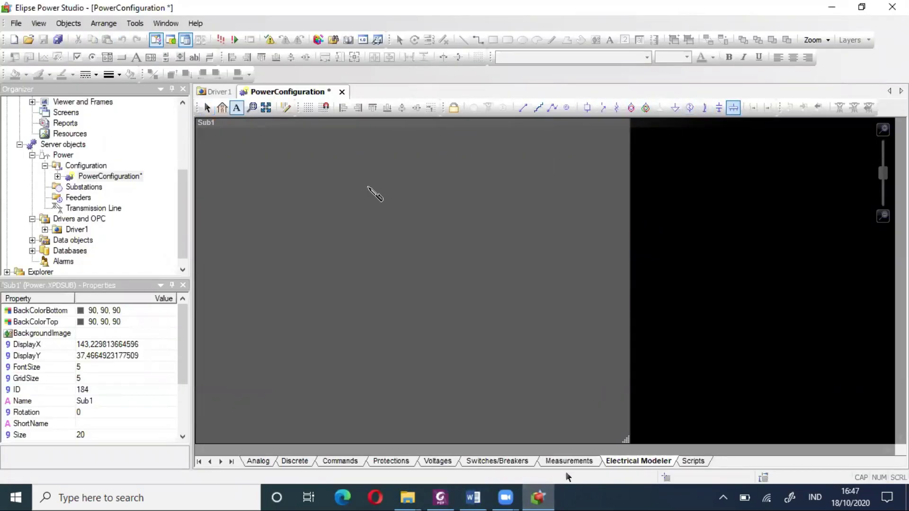
drag(318, 161, 412, 161)
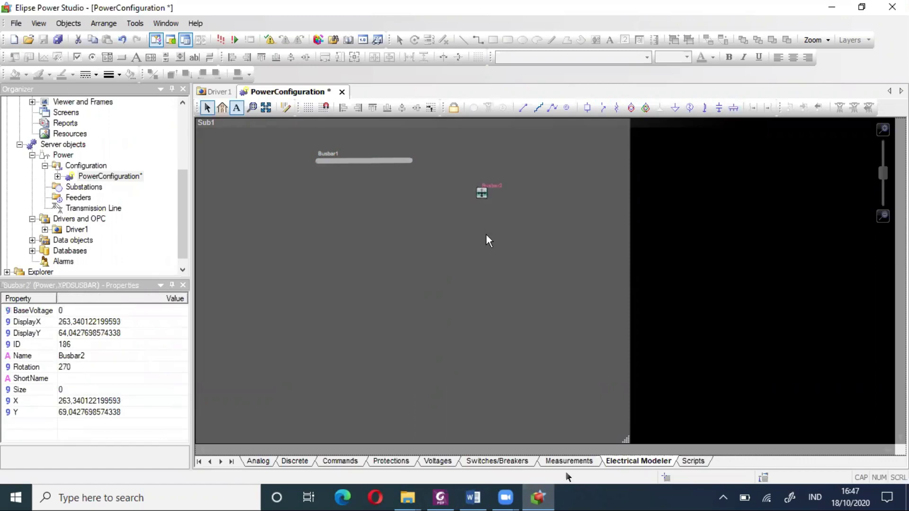
- Delete the stray second busbar lying below and to the right of Busbar1
click(494, 205)
click(485, 185)
key(Delete)
drag(467, 169, 509, 215)
key(Delete)
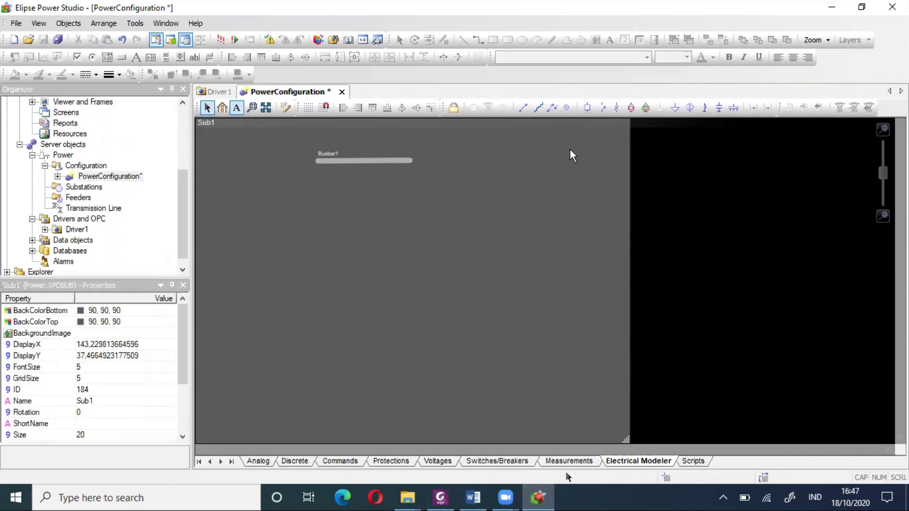
- Check the Word illustration for the next component and place a breaker below the busbar at about X 161, Y 84
key(alt+Tab)
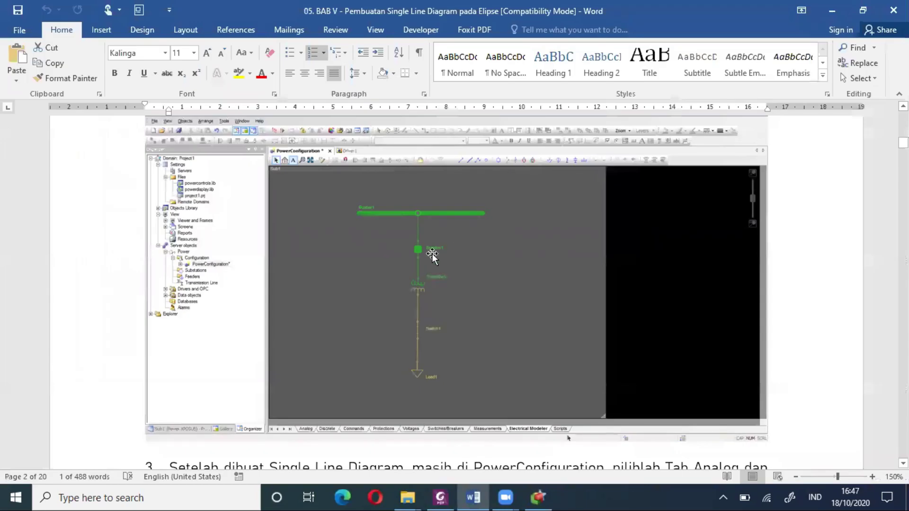
key(alt+Tab)
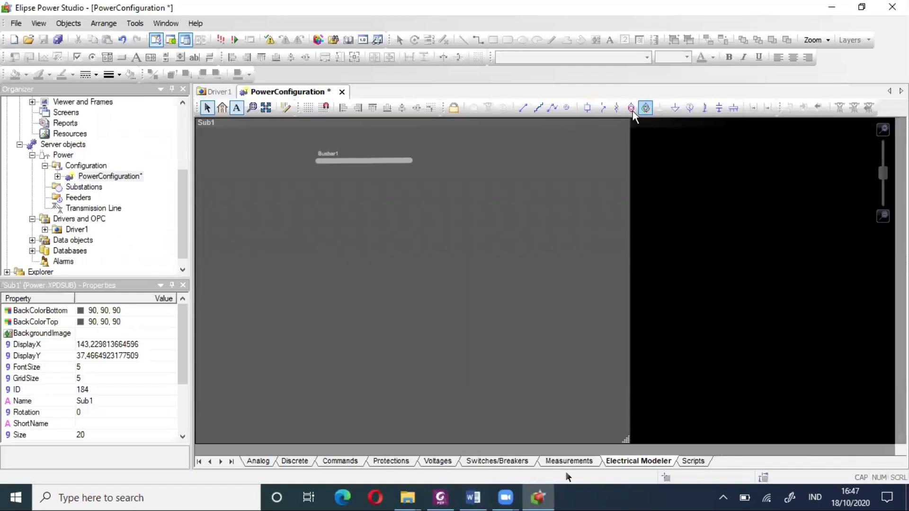
click(585, 108)
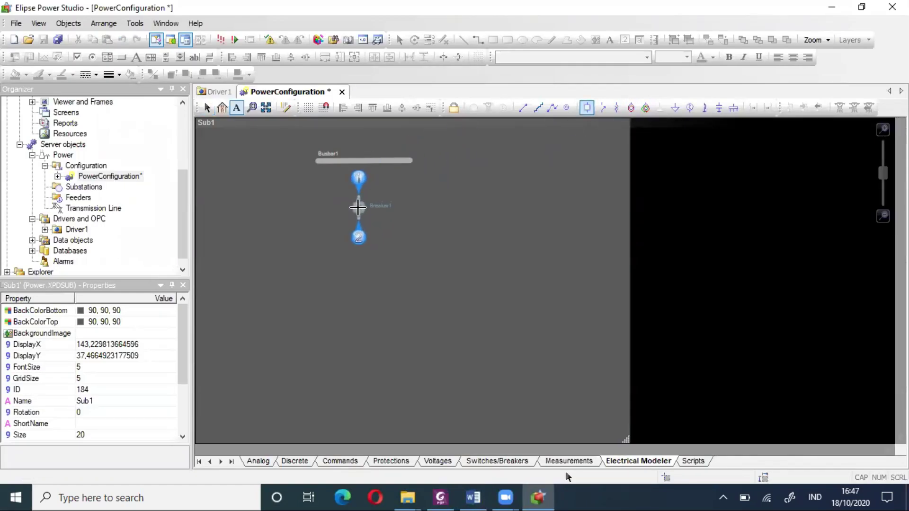
click(358, 208)
- Check the Word illustration and place a two-winding transformer vertically below the breaker at about X 159, Y 129
key(alt+Tab)
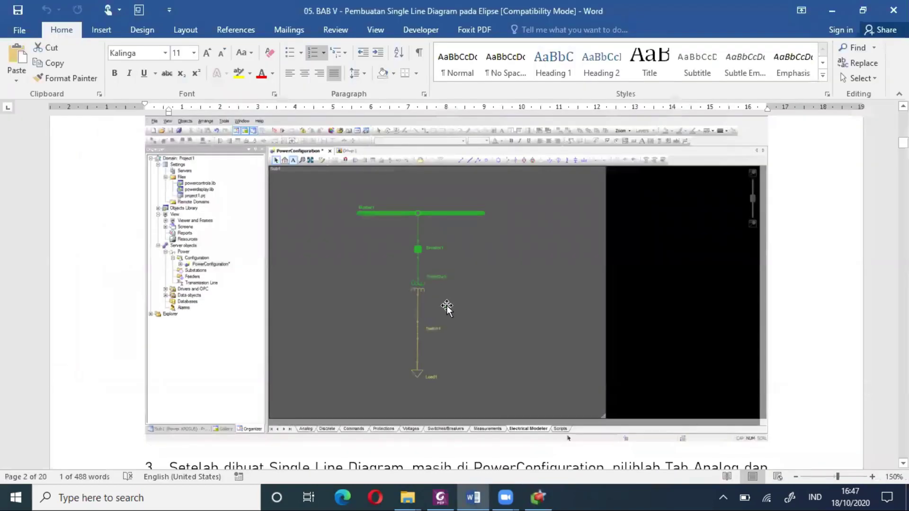
key(alt+Tab)
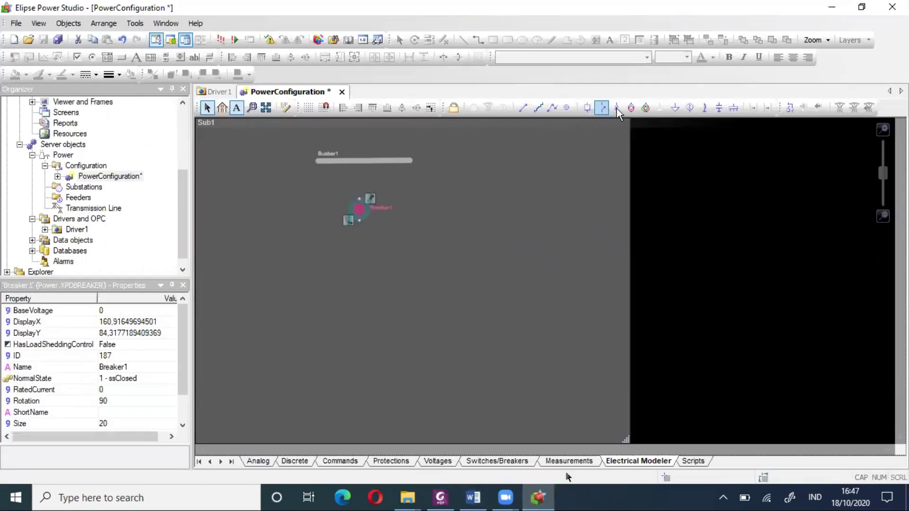
click(631, 109)
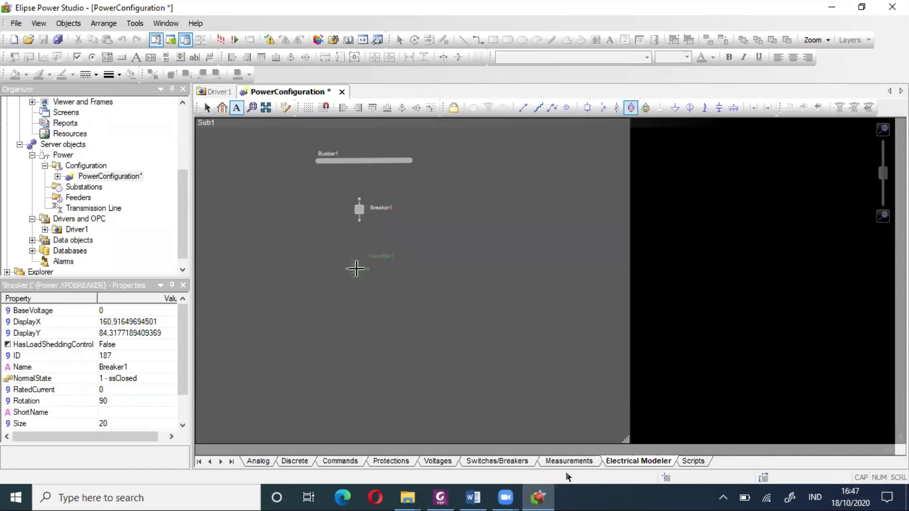
click(357, 269)
drag(345, 260, 345, 290)
click(396, 298)
- Check the Word illustration and place a vertical switch below the transformer at about X 159, Y 194
key(alt+Tab)
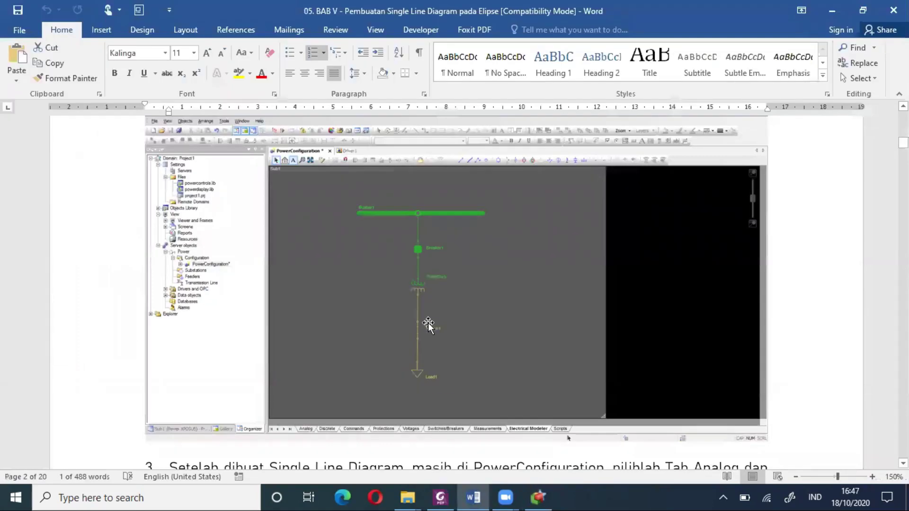
key(alt+Tab)
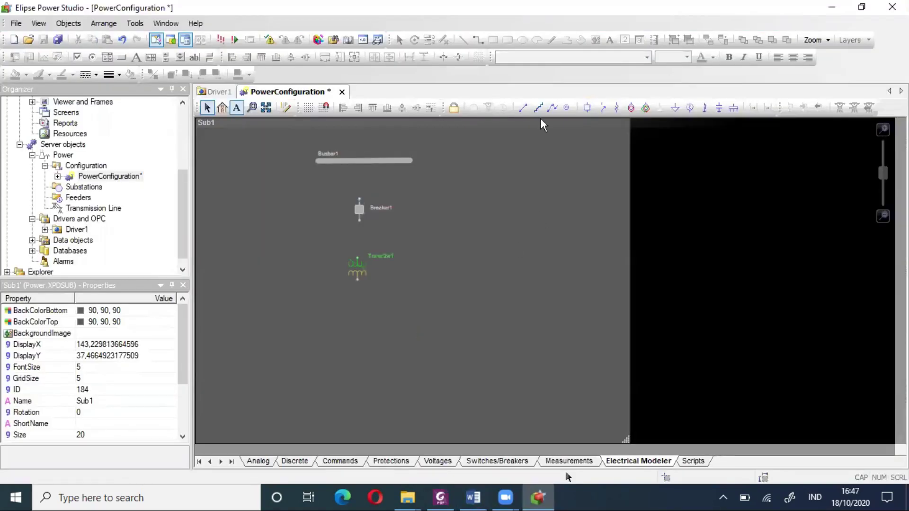
click(602, 107)
click(362, 336)
click(357, 329)
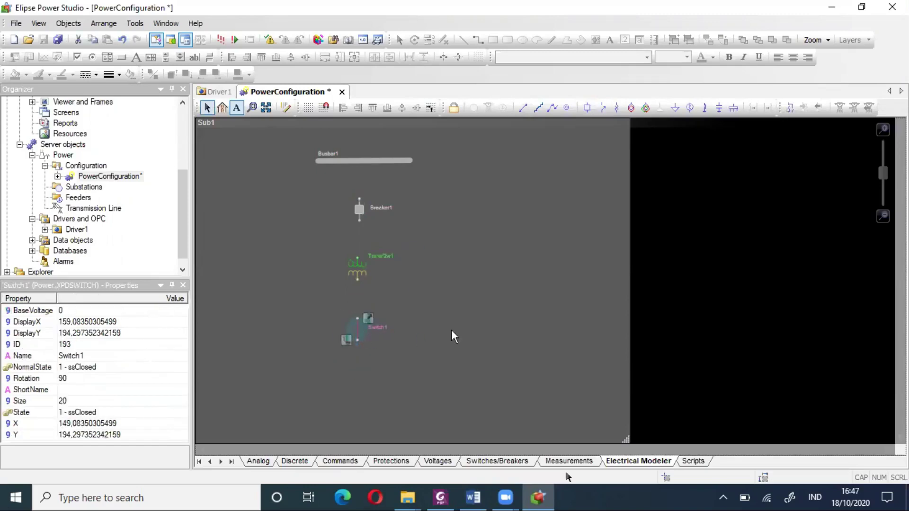
- Check the Word illustration and place a load below the switch at about X 159, Y 249
key(alt+Tab)
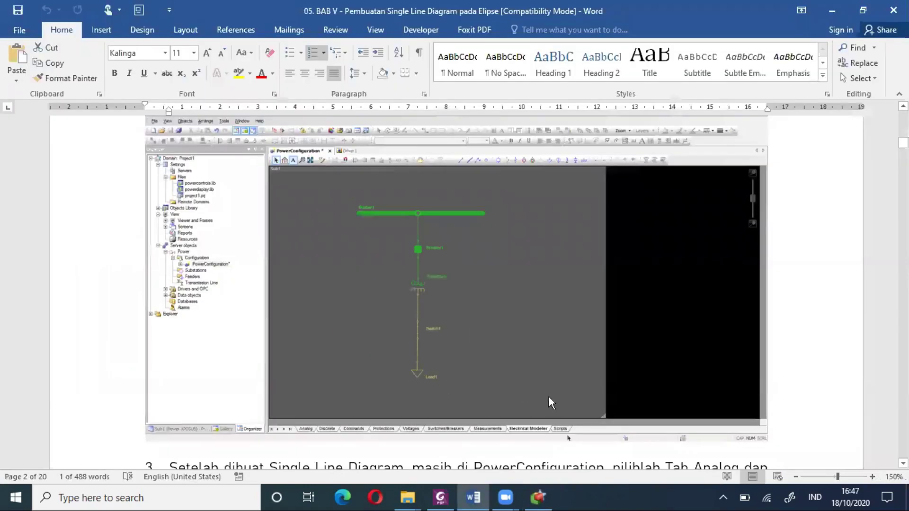
key(alt+Tab)
click(675, 108)
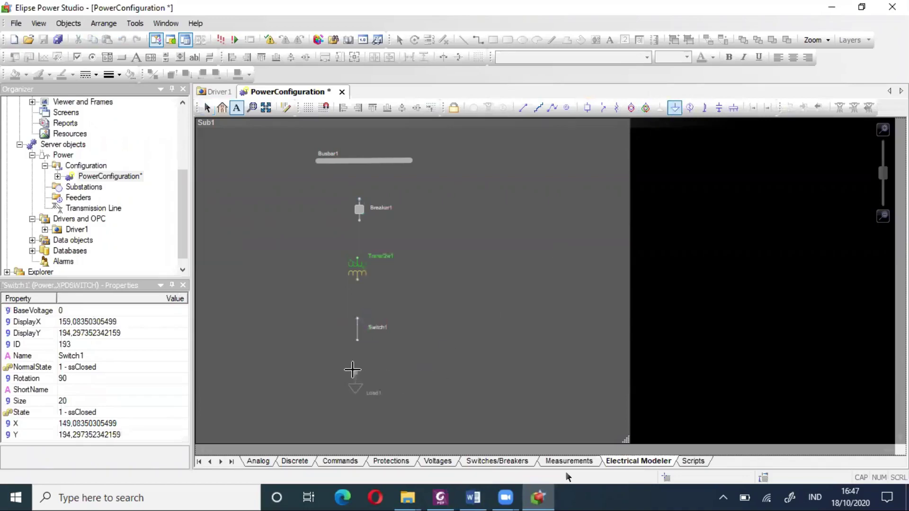
click(356, 365)
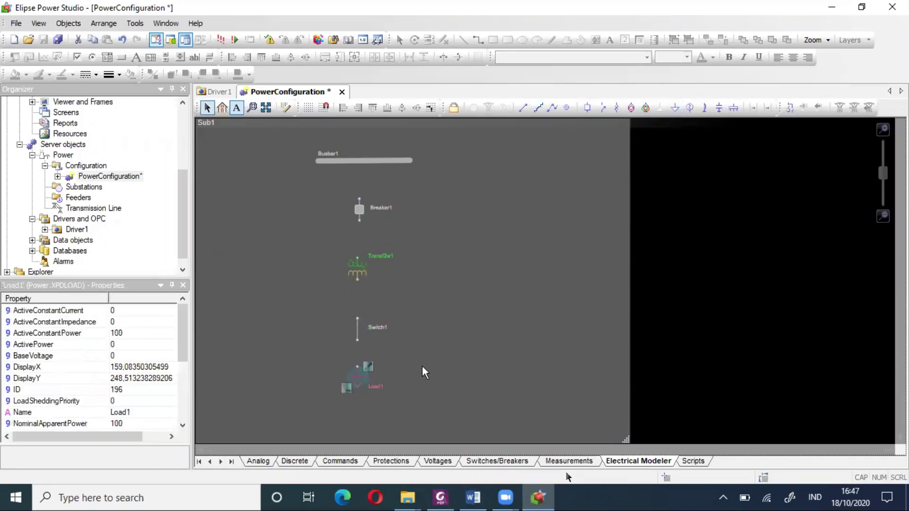
click(483, 240)
- Connect Breaker1's upper terminal to Busbar1 and its lower terminal to the transformer's upper terminal with jumpers
click(523, 109)
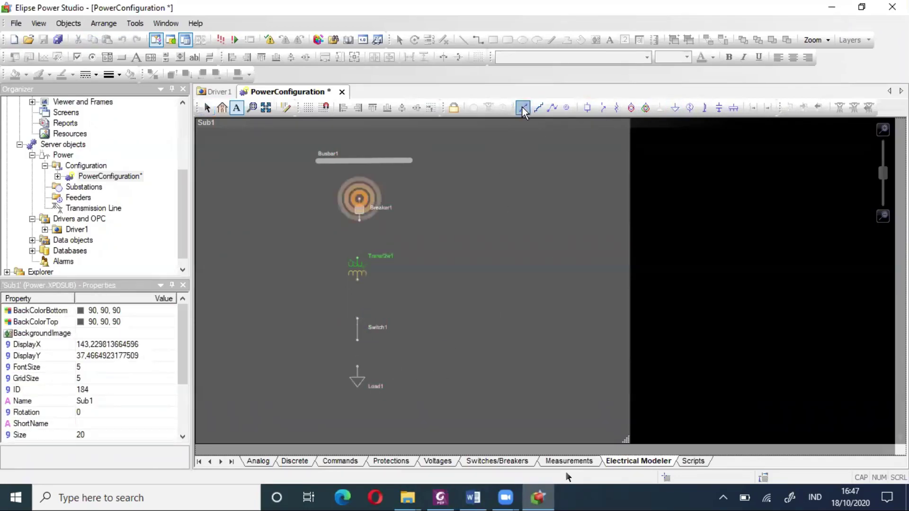
drag(361, 199, 360, 161)
click(523, 109)
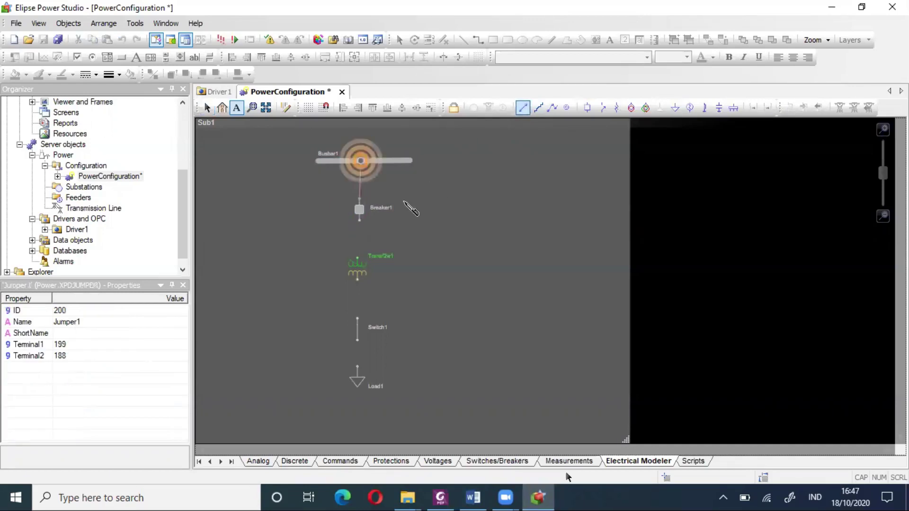
click(361, 250)
- Connect the transformer's lower terminal to Switch1, and Switch1's lower terminal to Load1, with jumpers
click(522, 107)
click(357, 279)
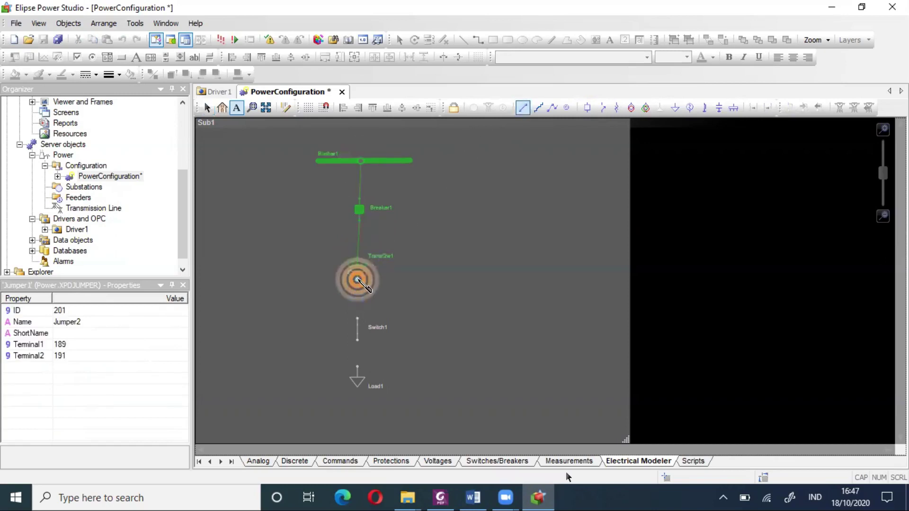
click(357, 318)
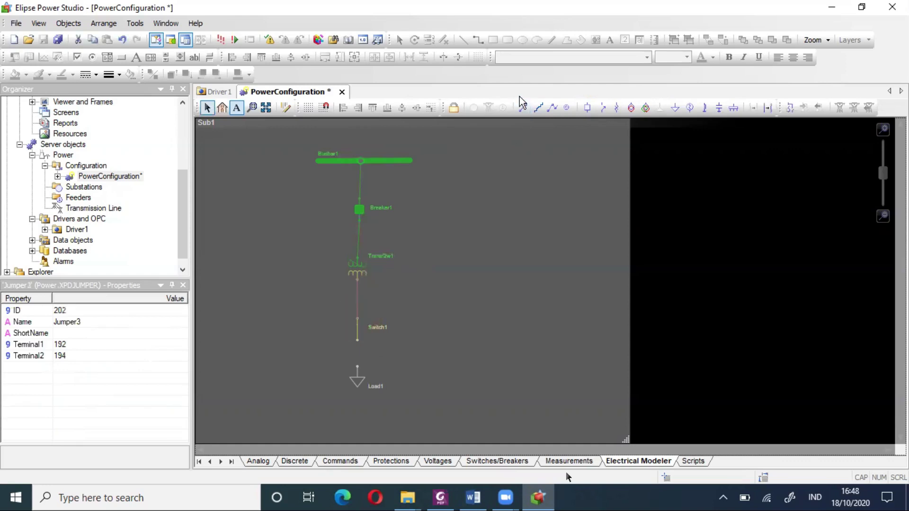
click(358, 340)
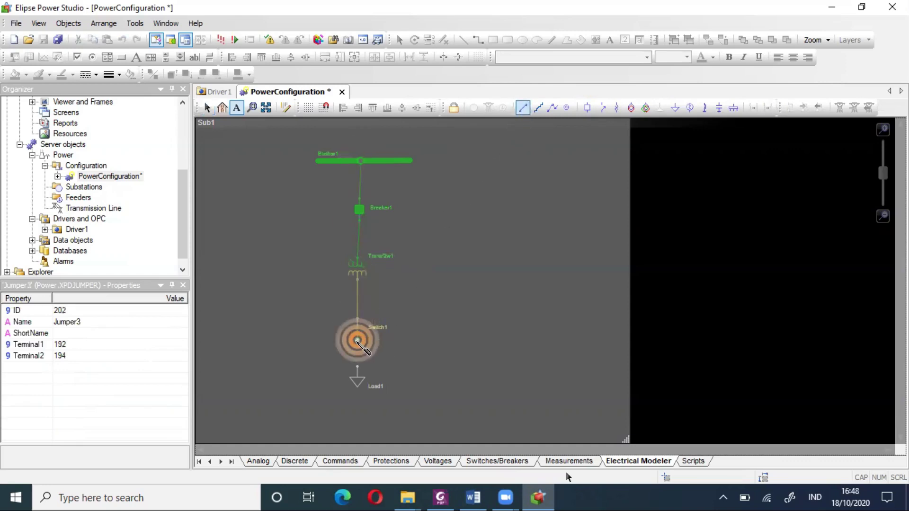
click(359, 367)
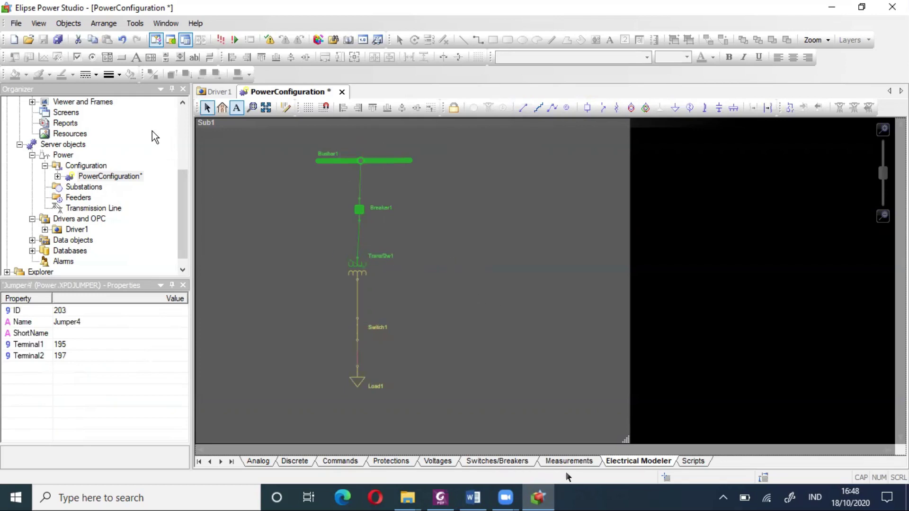
- Shift the transformer, Switch1 and Load1 slightly to the right so they line up vertically beneath Breaker1
click(356, 263)
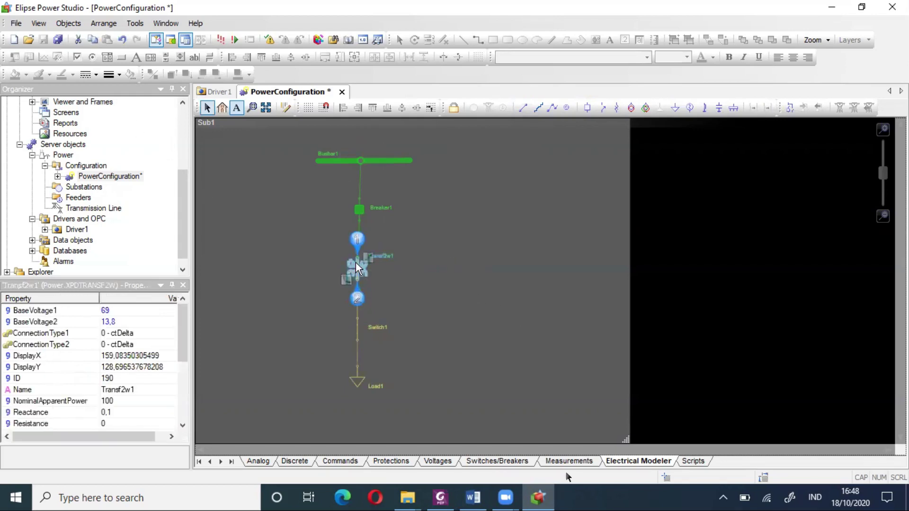
drag(356, 262, 359, 277)
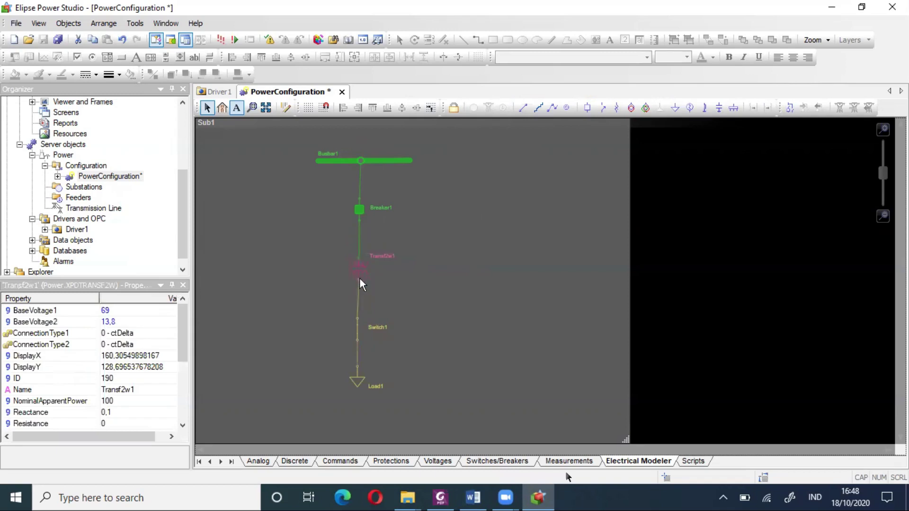
click(357, 327)
click(358, 385)
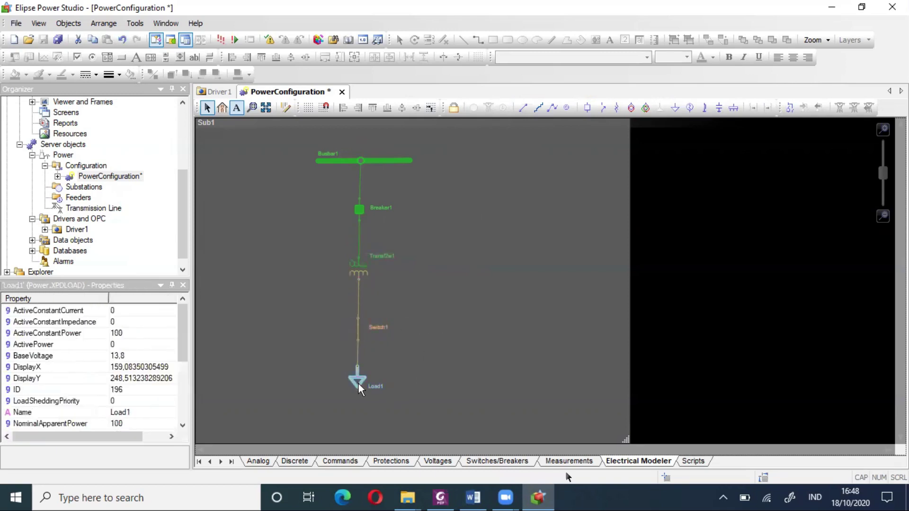
click(478, 371)
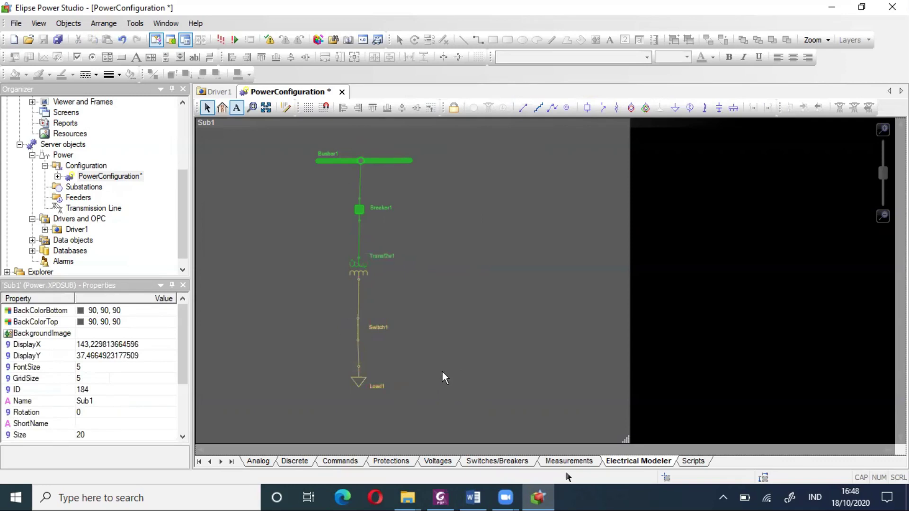
- Read instruction 3 in the Word module on the analog names to create, and return to Elipse Power Studio
key(alt+Tab)
scroll(416, 361, down, 4)
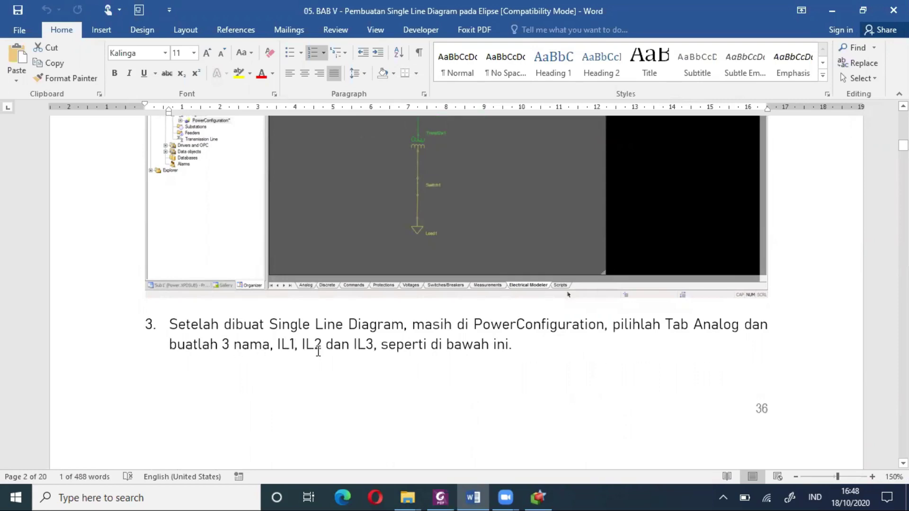
drag(374, 344, 283, 342)
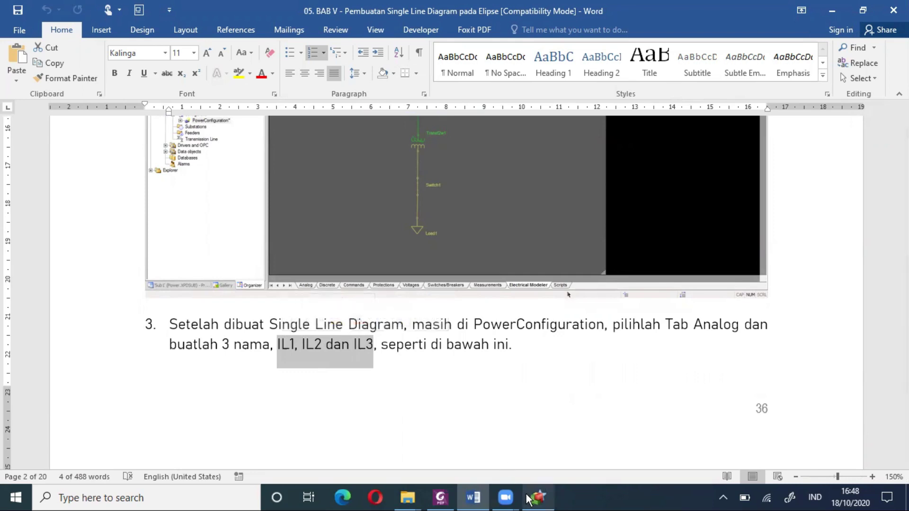
click(537, 498)
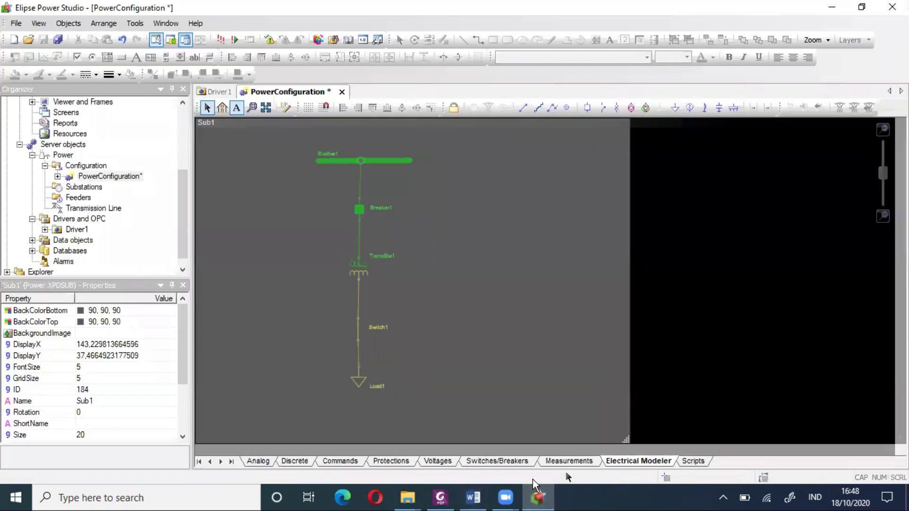
- Add three new analog measurements to PowerConfiguration's Analog list
click(260, 461)
scroll(270, 340, down, 2)
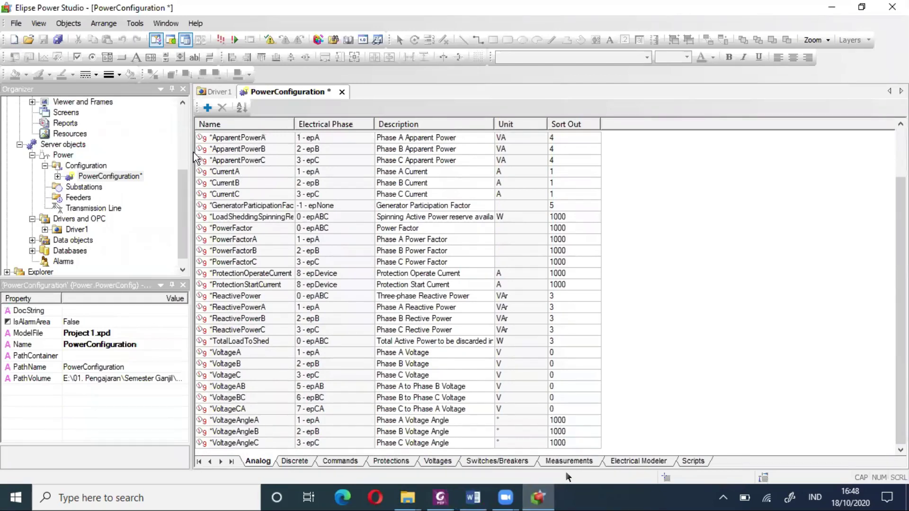
click(206, 108)
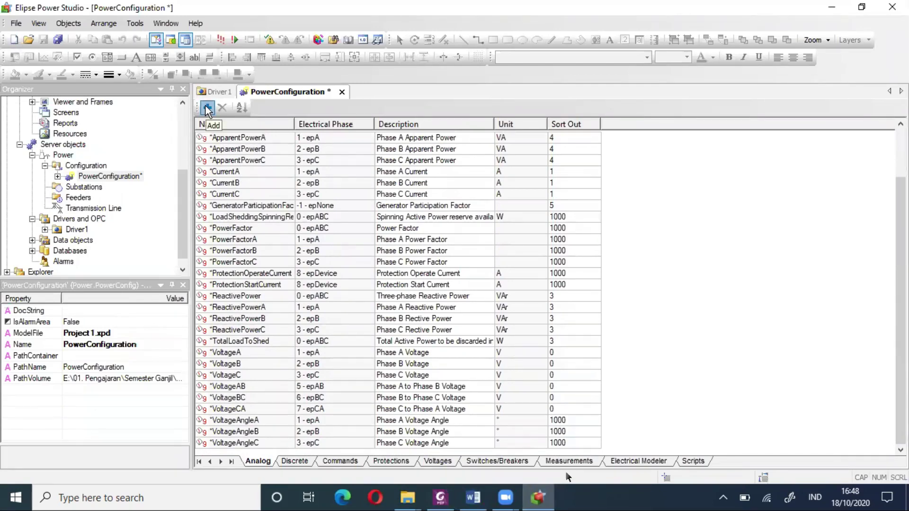
click(207, 108)
click(207, 108)
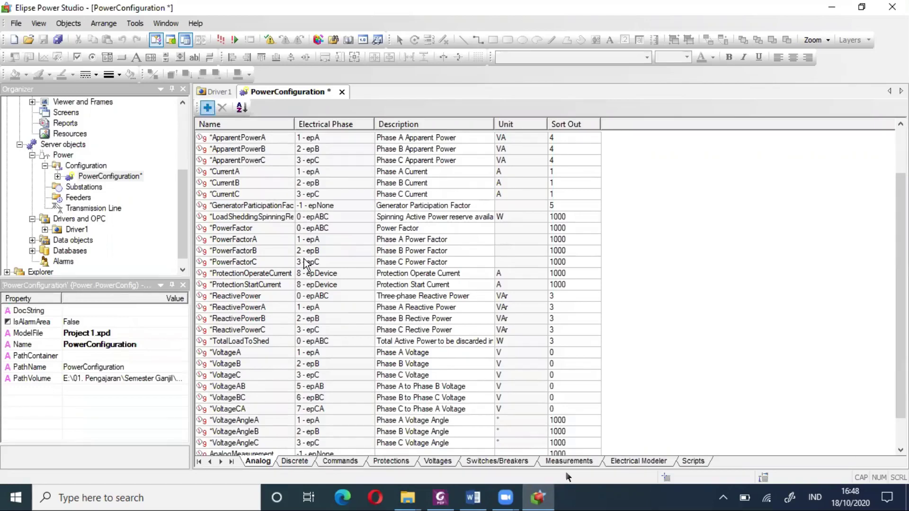
- Rename the three new analog measurements at the end of the list as IL1, IL2 and IL3
scroll(348, 331, down, 1)
double_click(263, 421)
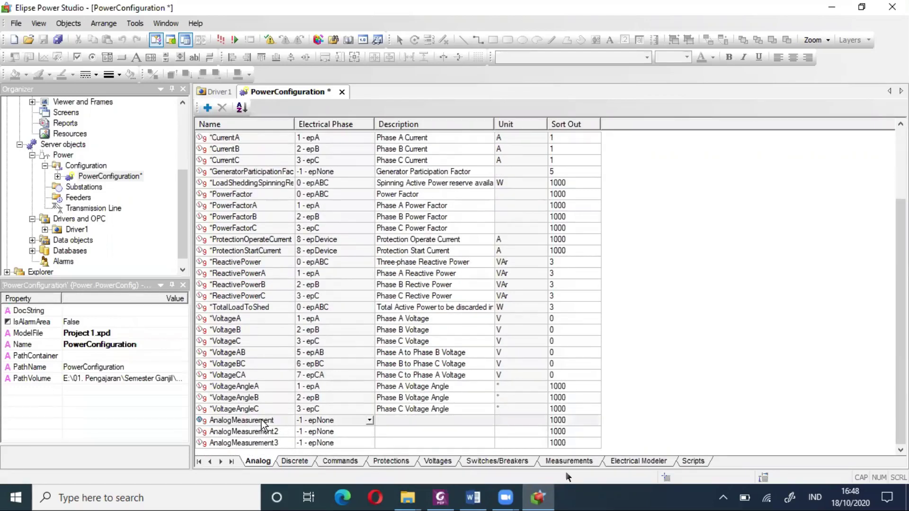
text(IL)
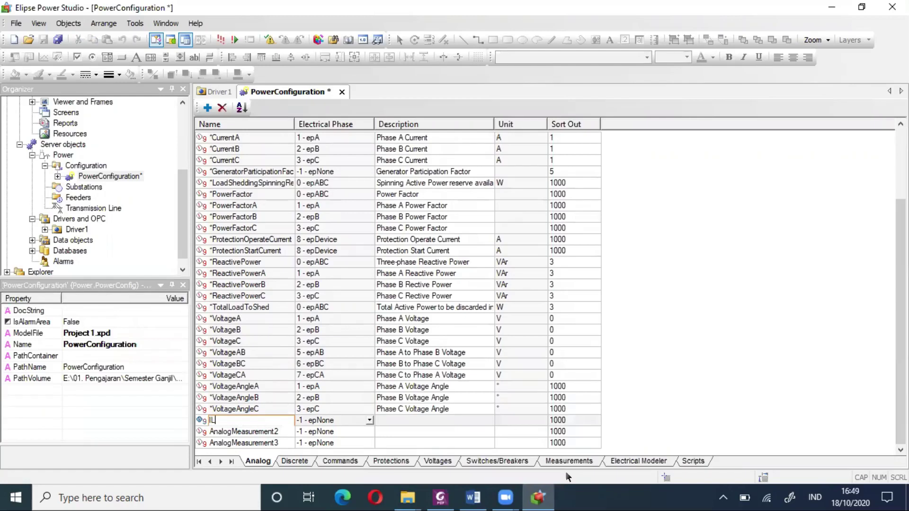
text(1)
double_click(256, 432)
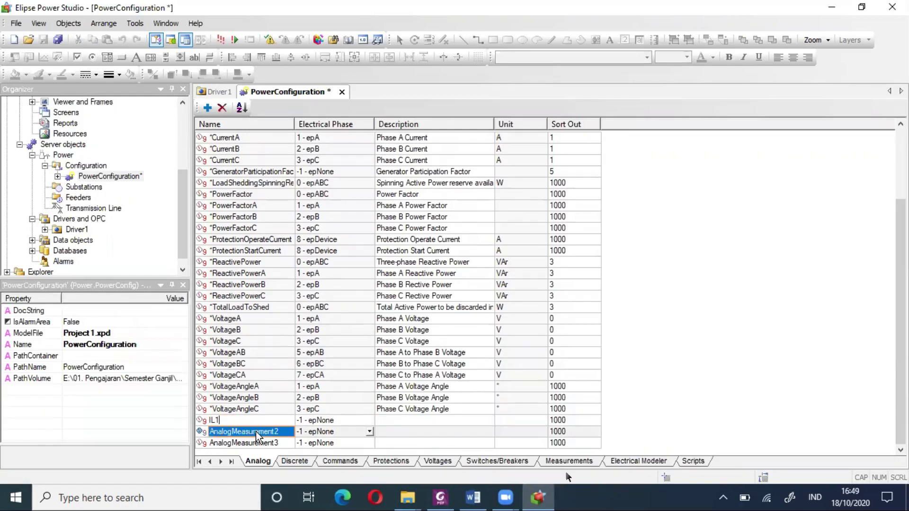
text(IL2)
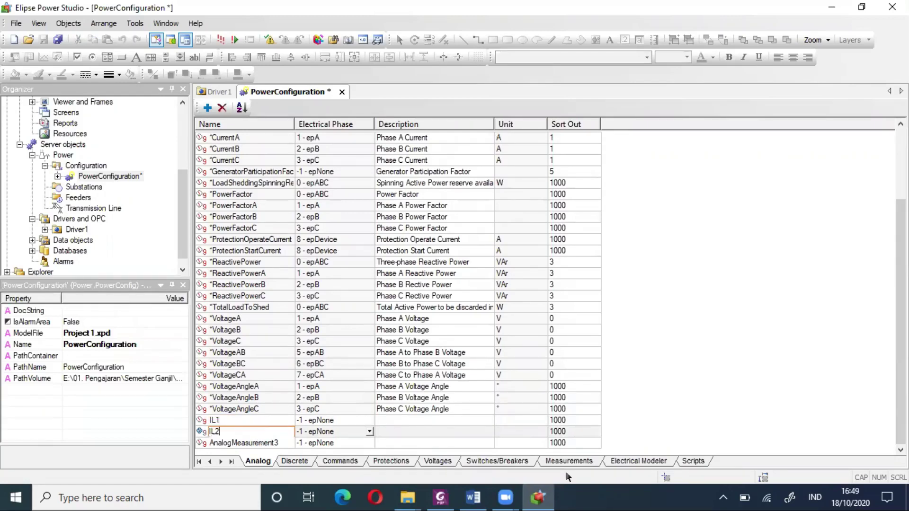
double_click(254, 441)
text(IL3)
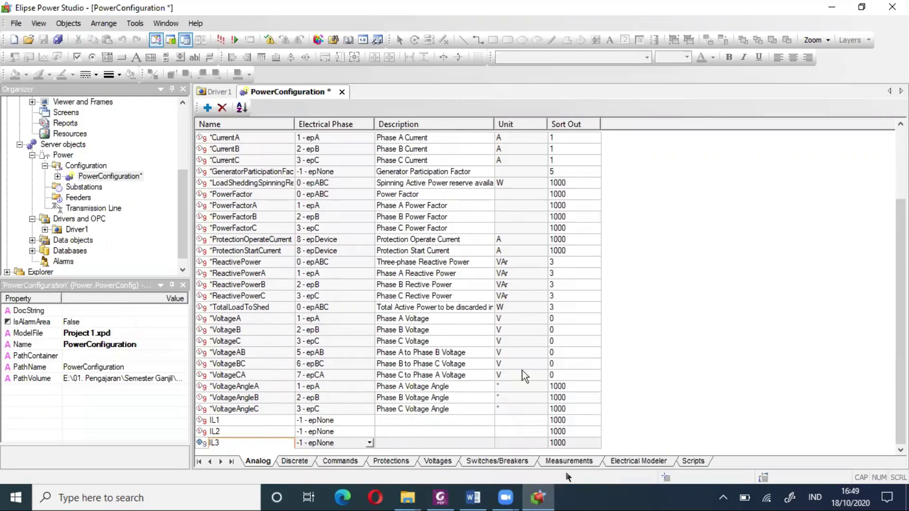
key(Return)
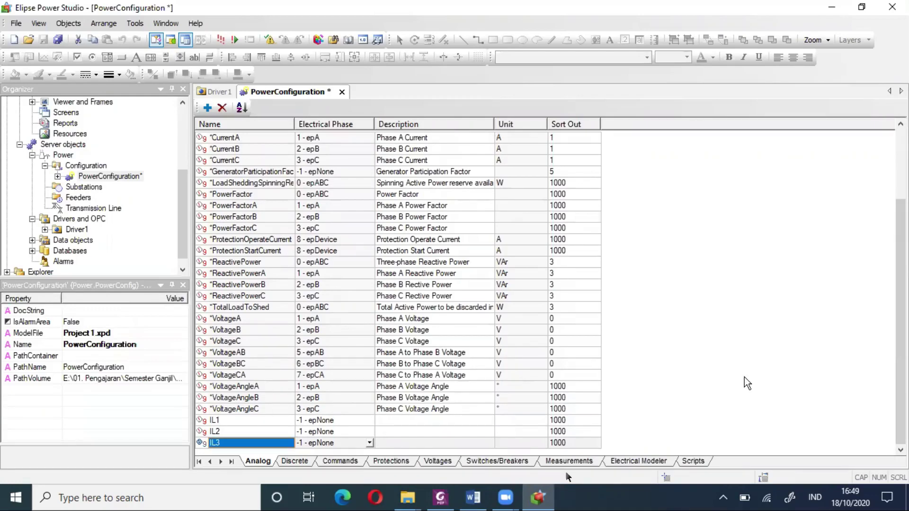
- Switch to the Word module and examine the example phase, description and unit settings for IL1, IL2 and IL3
key(alt+Tab)
scroll(683, 370, down, 5)
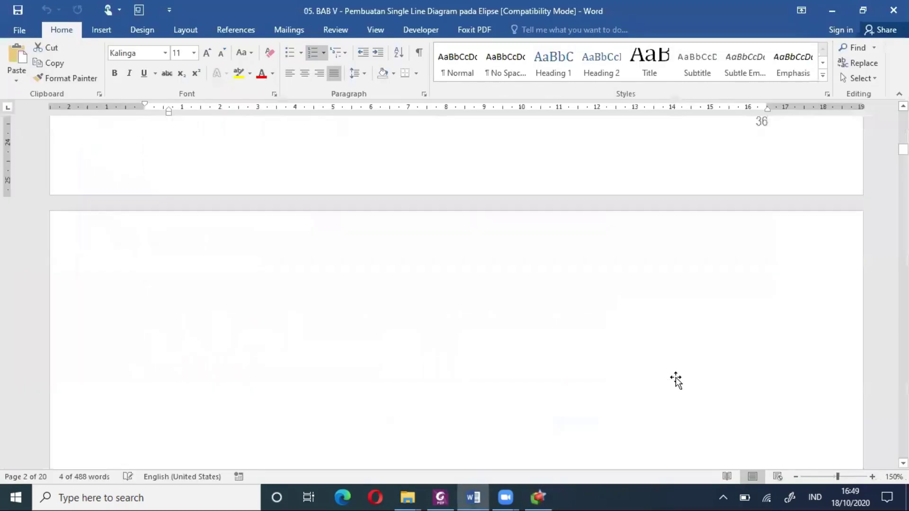
scroll(675, 377, down, 1)
ctrl+scroll(583, 360, up, 6)
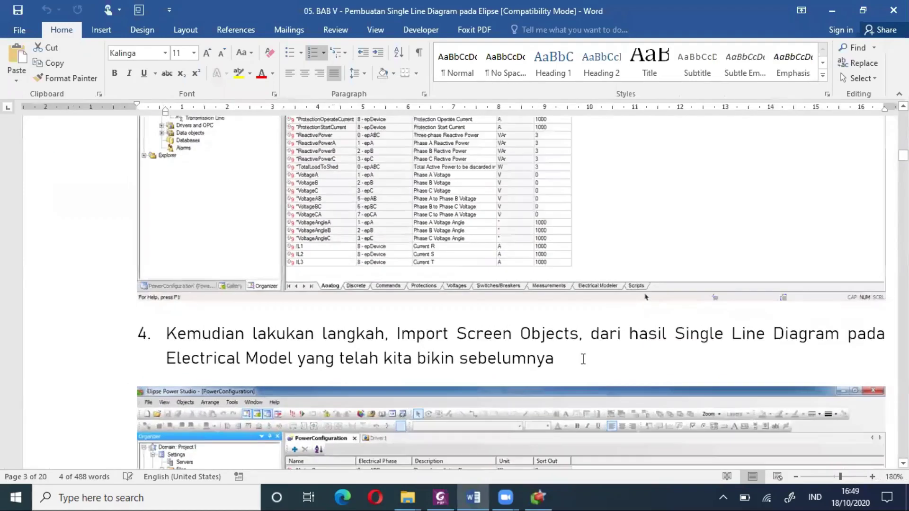
ctrl+scroll(583, 360, up, 3)
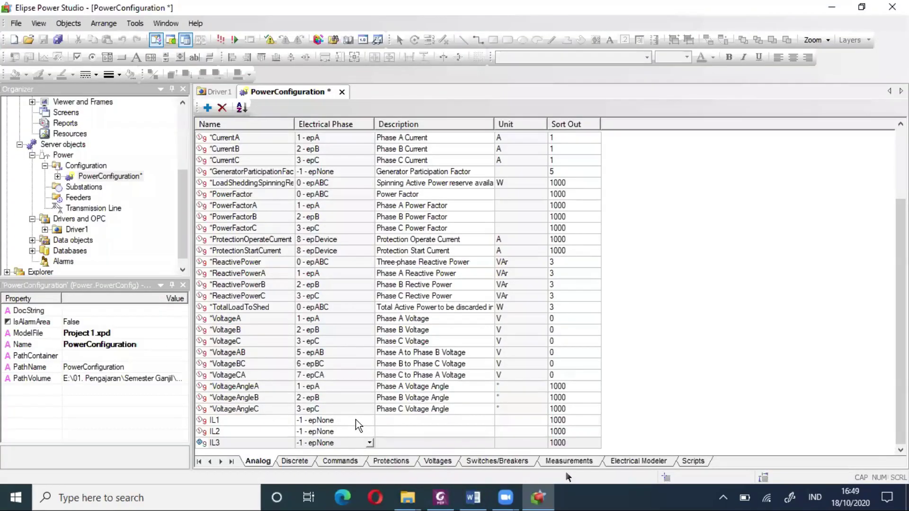
- In Elipse Power Studio, set IL1's electrical phase to 8 - epDevice and its description to "Current R"
click(370, 420)
click(370, 420)
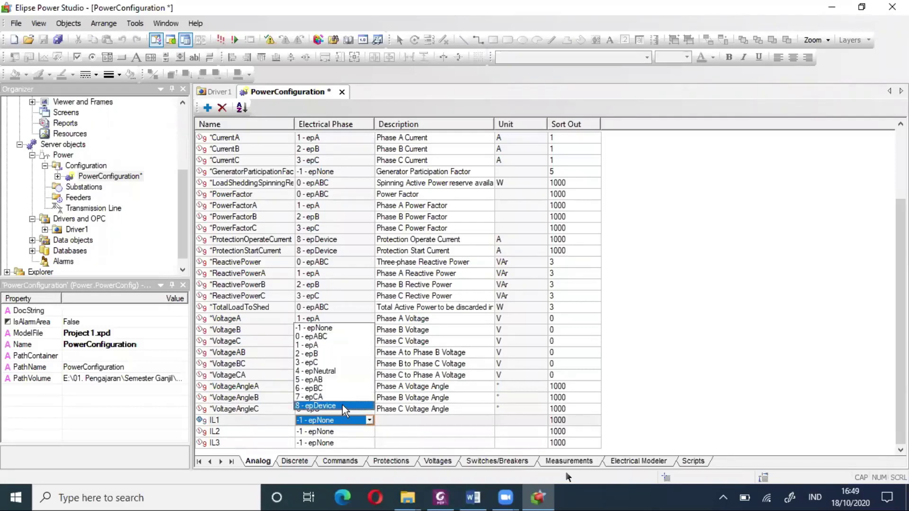
click(342, 404)
click(427, 421)
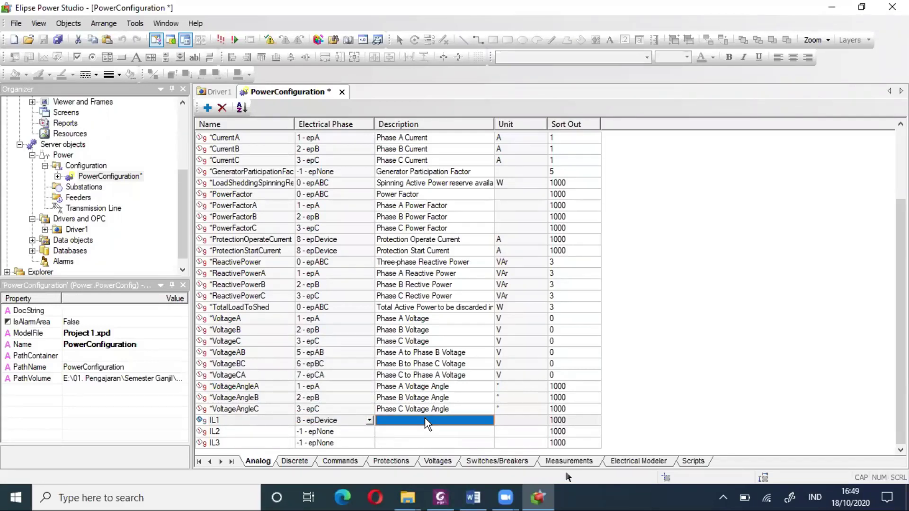
text(Current R)
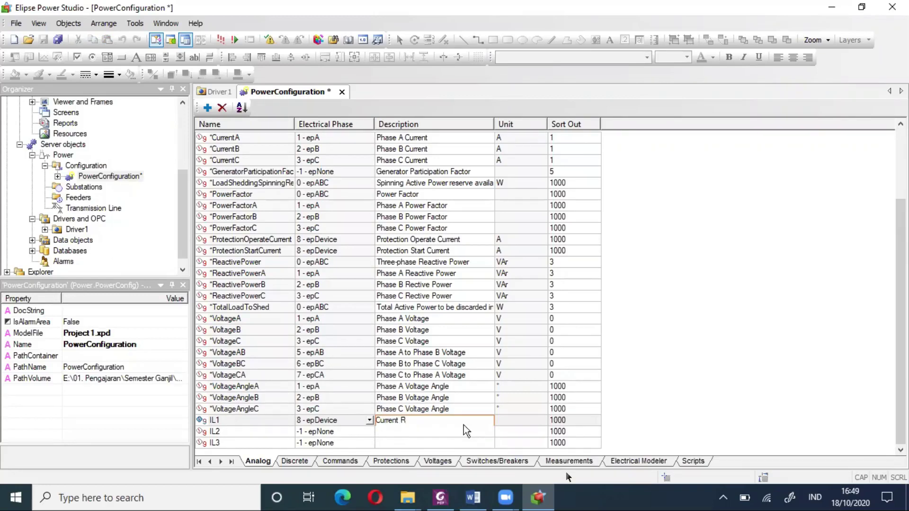
- Set IL2's electrical phase to 8 - epDevice and its description to "Current S"
click(345, 428)
click(368, 432)
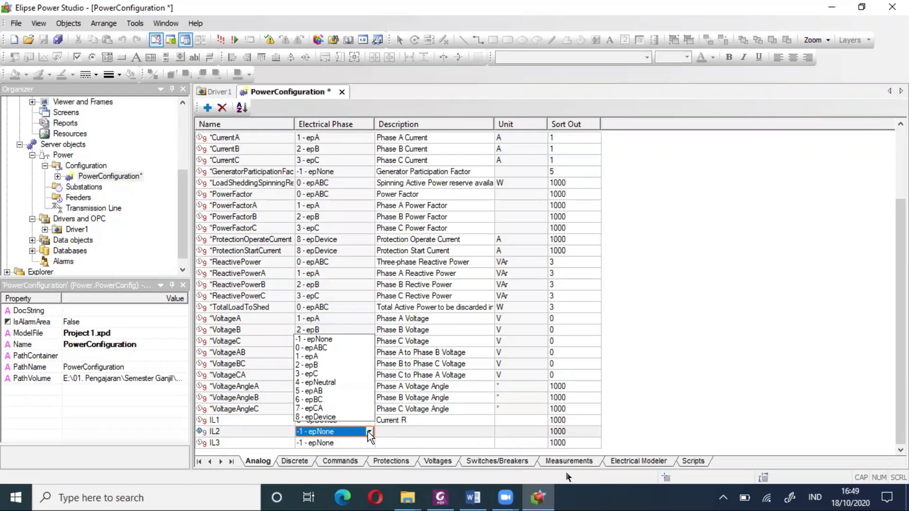
click(322, 418)
click(400, 431)
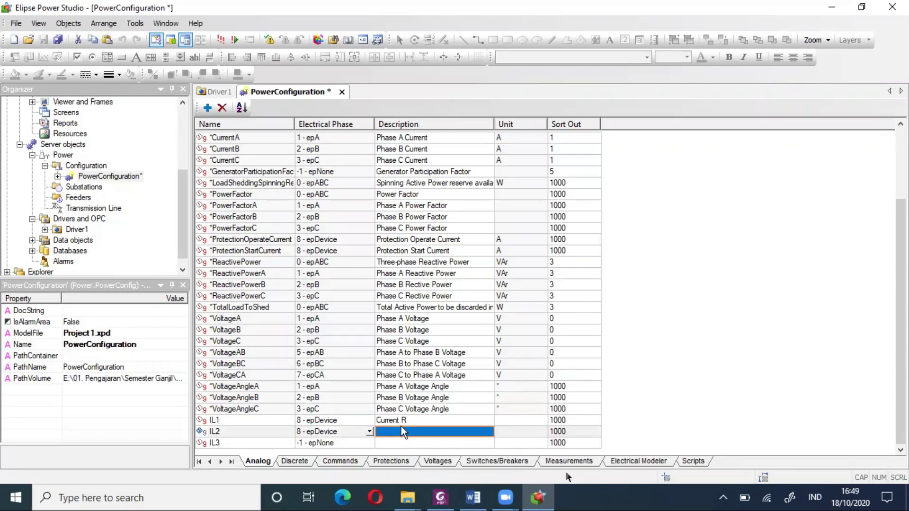
click(402, 427)
text(Current S)
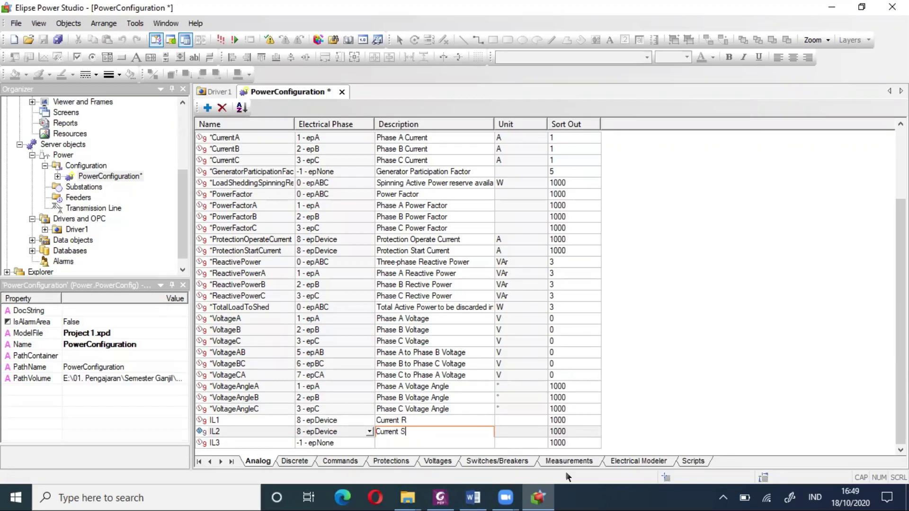
- Set IL3's electrical phase to 8 - epDevice and its description to "Current T"
click(333, 444)
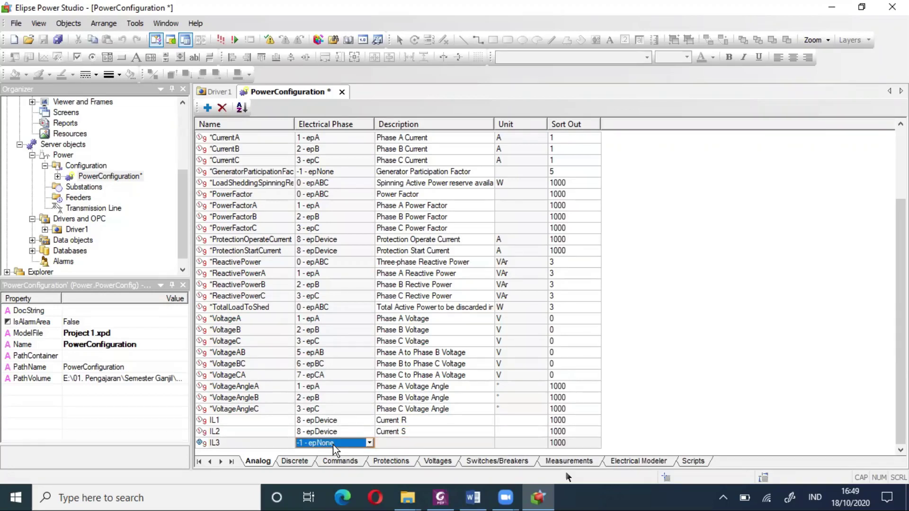
click(369, 443)
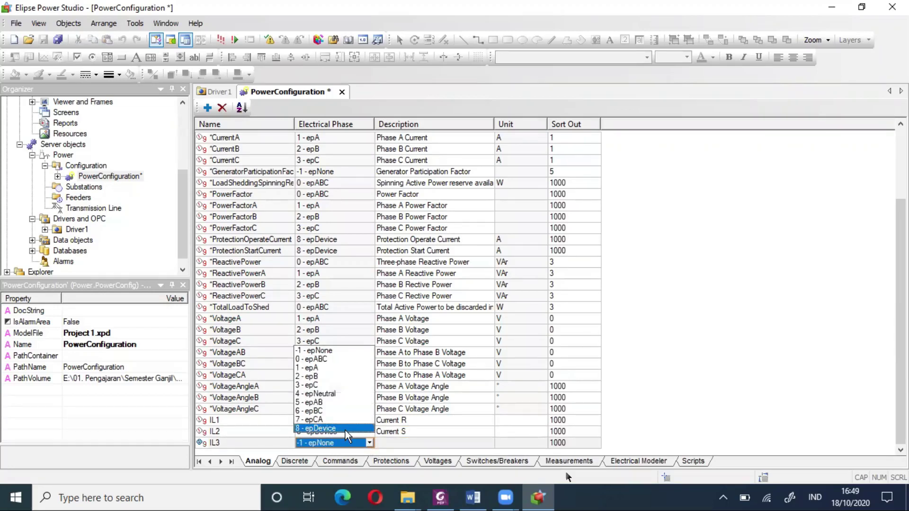
click(345, 430)
click(386, 442)
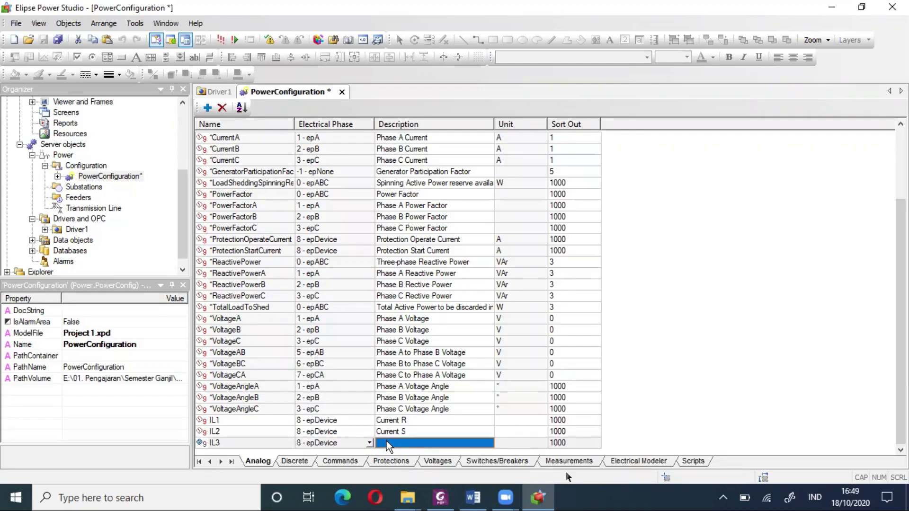
text(Current T)
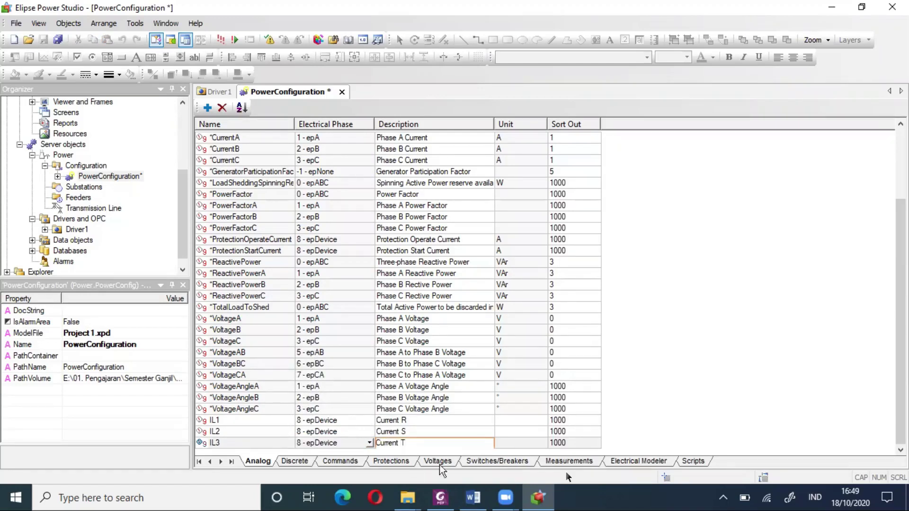
- Set the unit of IL1, IL2 and IL3 to A
click(516, 420)
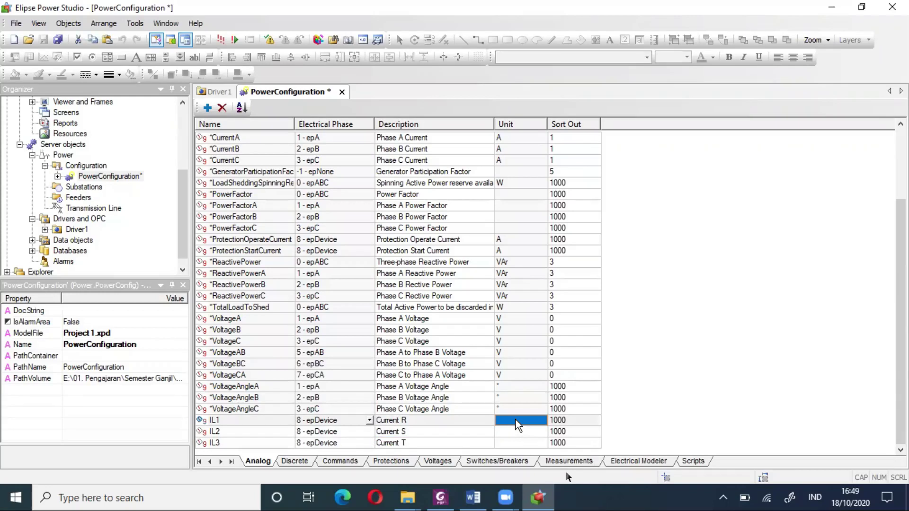
text(A)
key(Return)
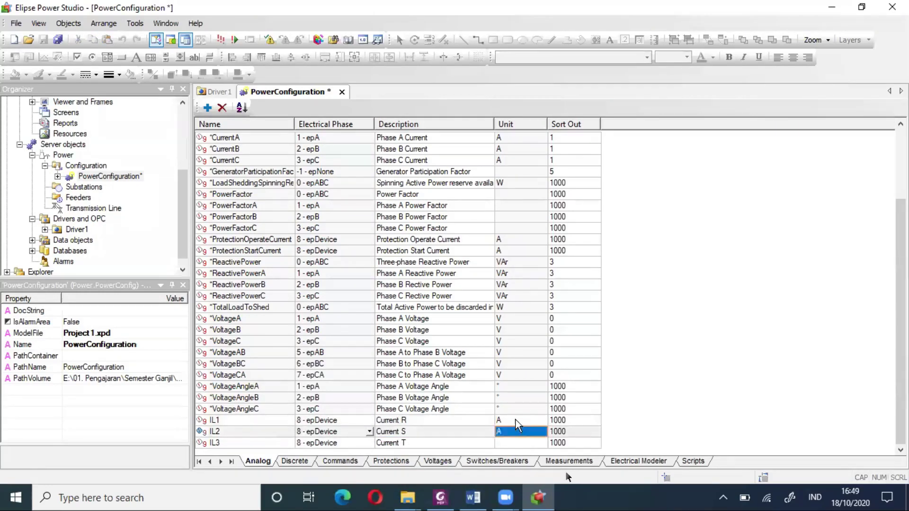
text(A)
key(Return)
text(A)
key(Return)
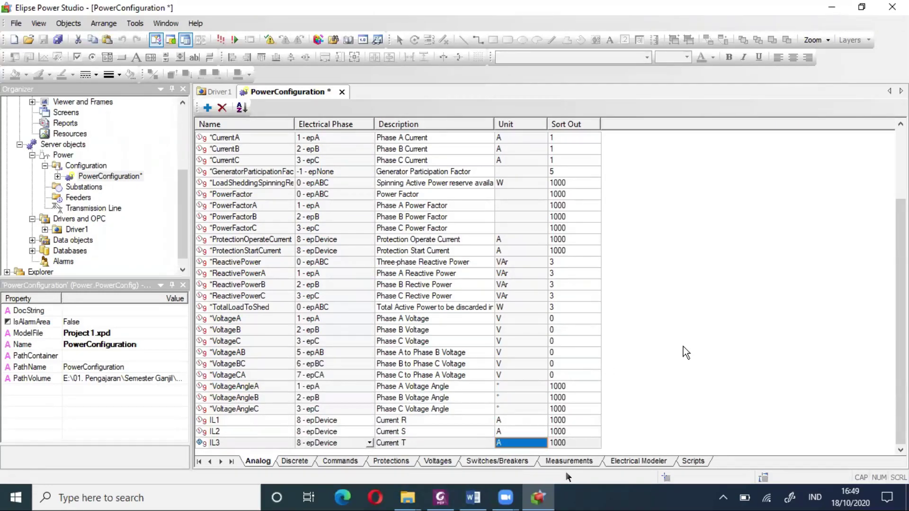
- Read instruction 4 in the Word module on importing screen objects, and return to Elipse Power Studio
click(472, 497)
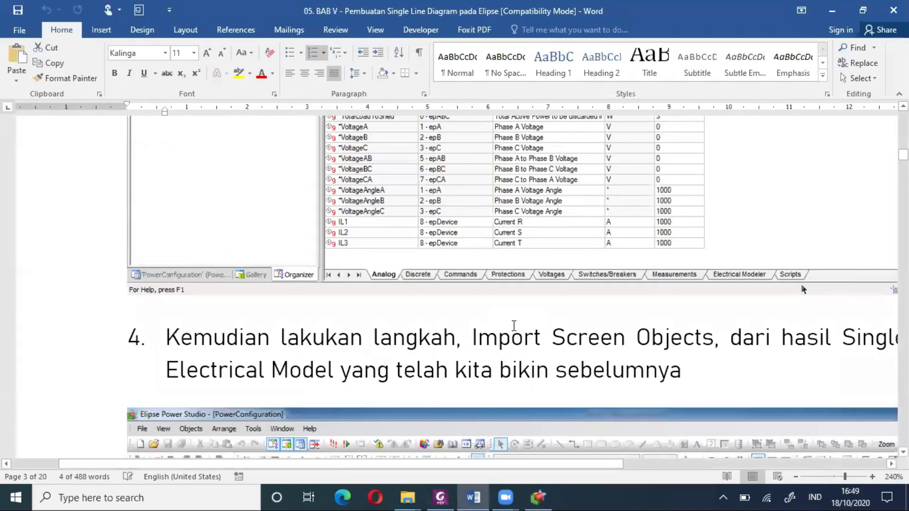
ctrl+scroll(514, 325, down, 5)
ctrl+scroll(514, 325, down, 3)
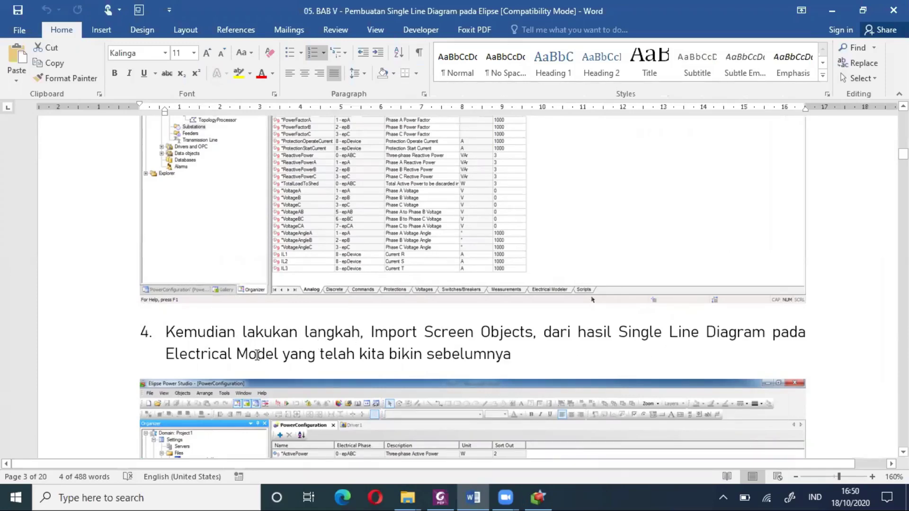
scroll(256, 358, down, 4)
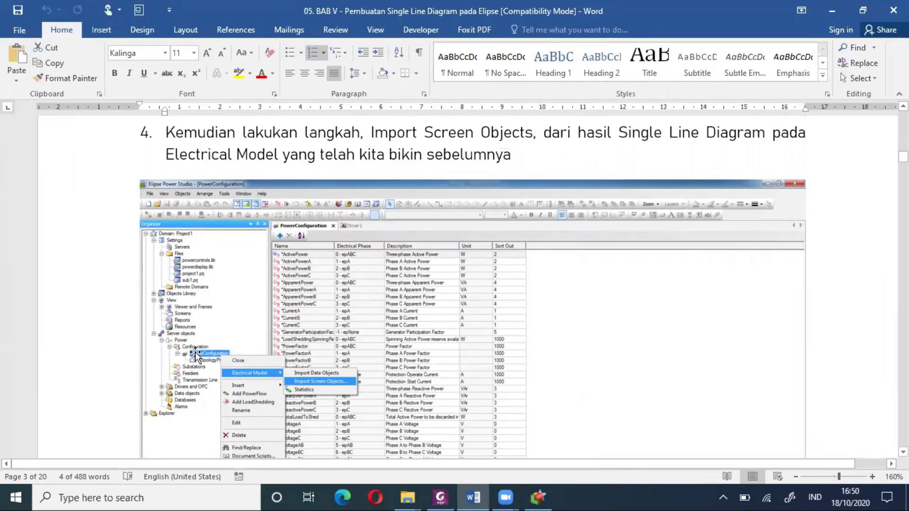
key(alt+Tab)
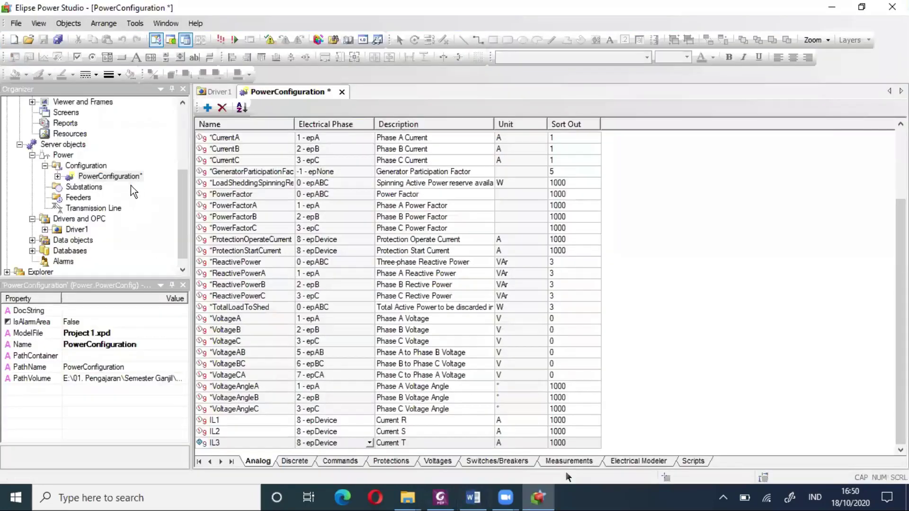
- Open the Import Screen Objects dialog for PowerConfiguration's electrical model
click(97, 177)
right_click(97, 176)
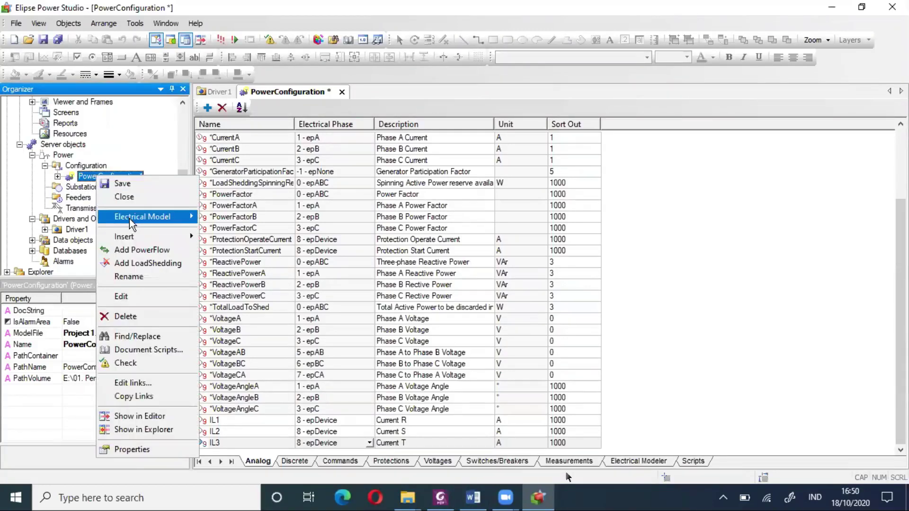
mouse_move(130, 219)
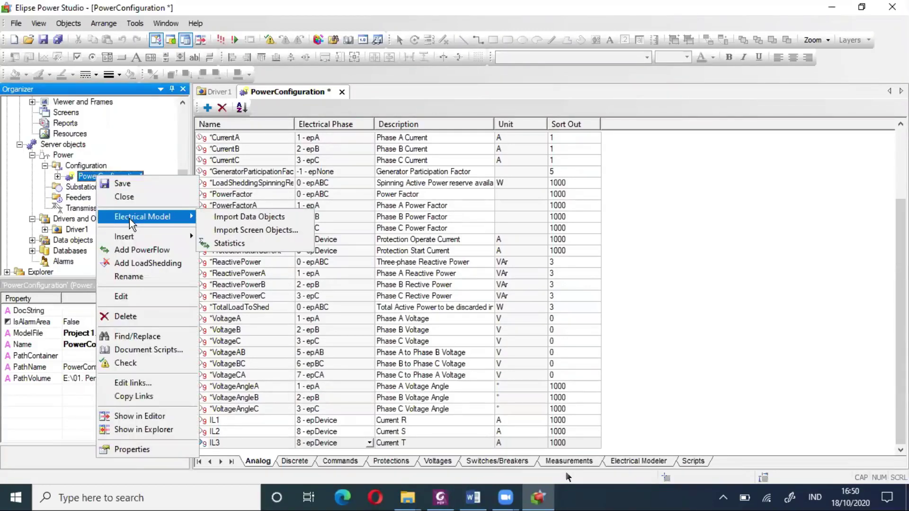
click(268, 232)
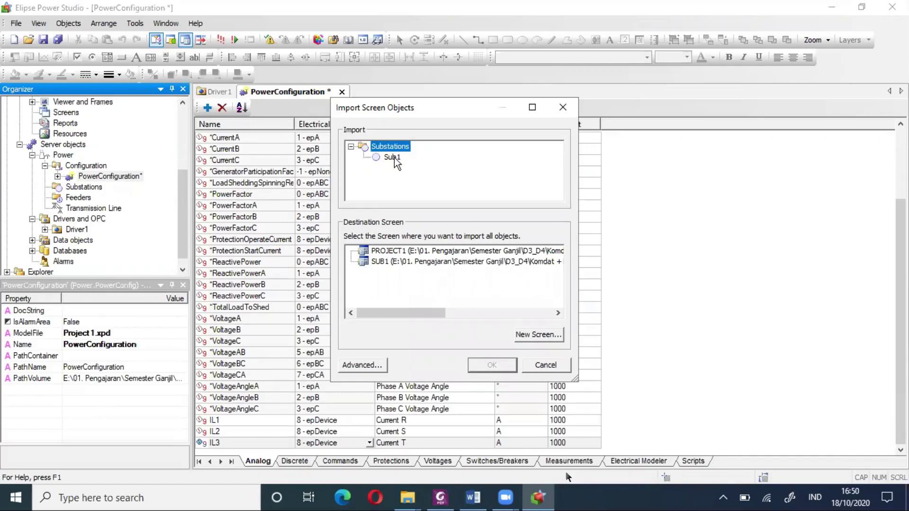
- Read instructions 5 and 6 in the Word module on importing Sub1 and choosing the folder for the screen
key(alt+Tab)
scroll(407, 346, down, 8)
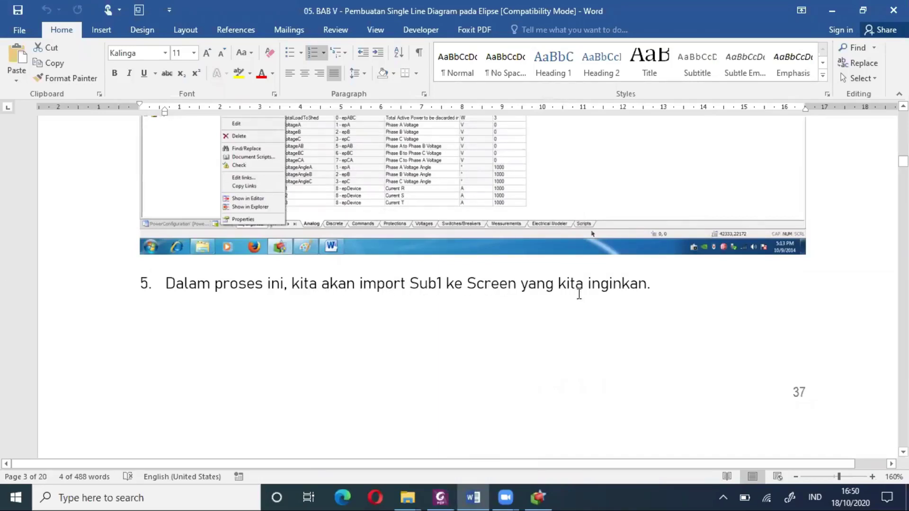
scroll(608, 300, down, 2)
scroll(608, 300, down, 7)
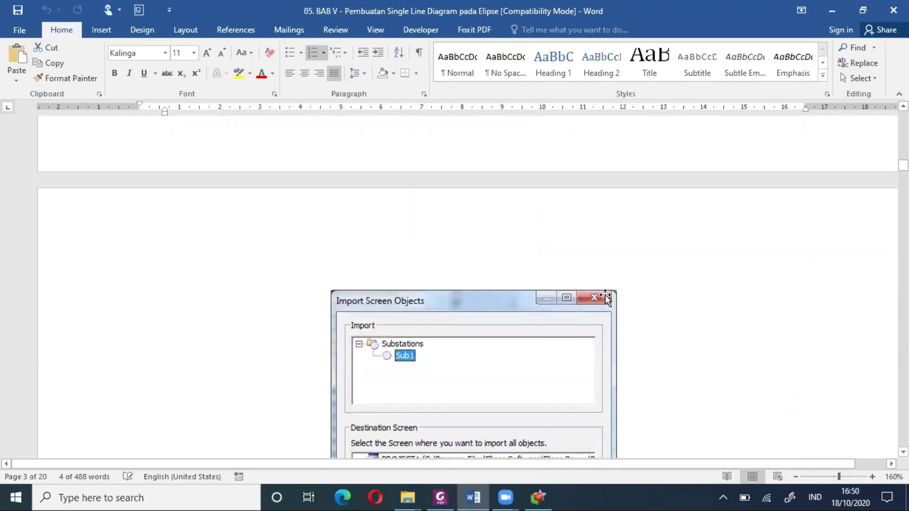
scroll(591, 289, down, 1)
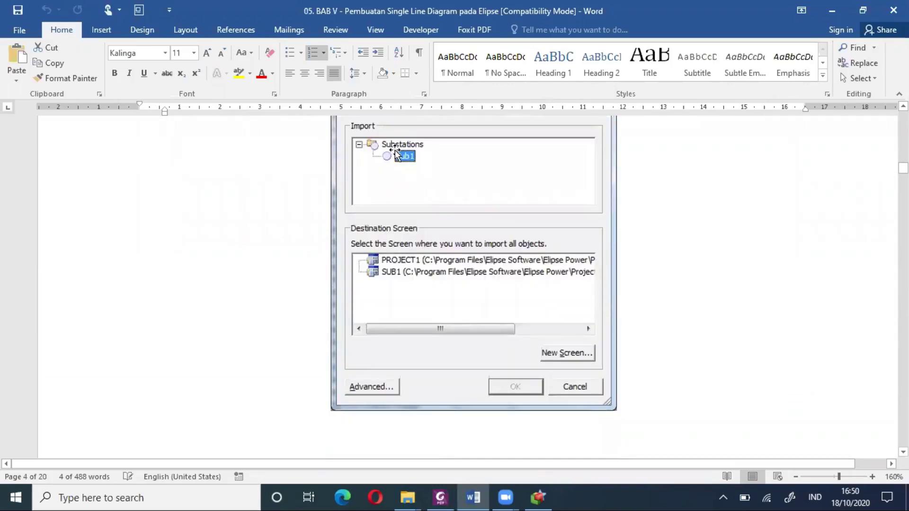
key(alt+Tab)
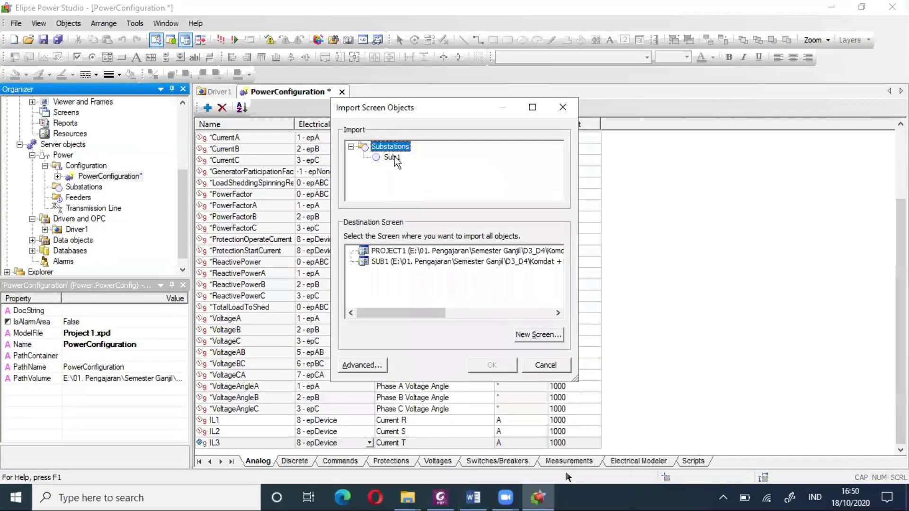
key(alt+Tab)
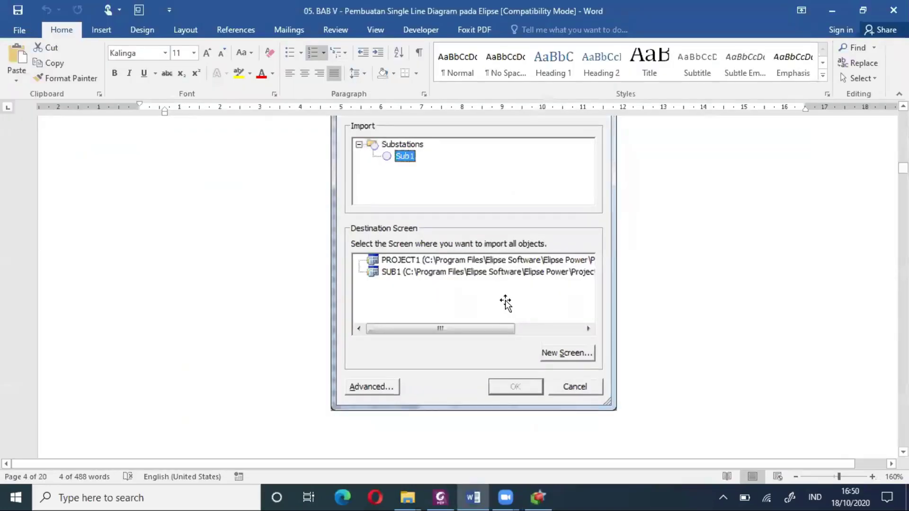
scroll(505, 303, down, 6)
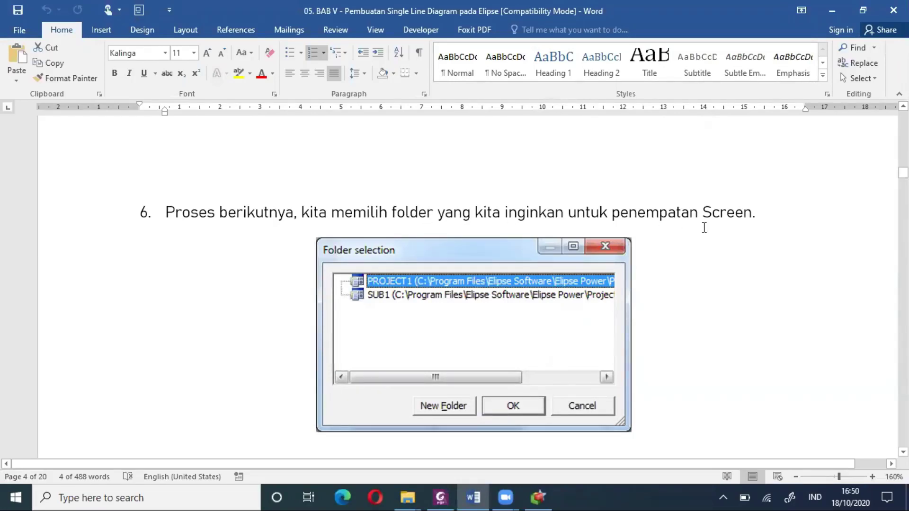
- Return to Elipse Power Studio and start a new destination screen in the PROJECT1 folder for the Sub1 import
key(alt+Tab)
drag(430, 313, 549, 310)
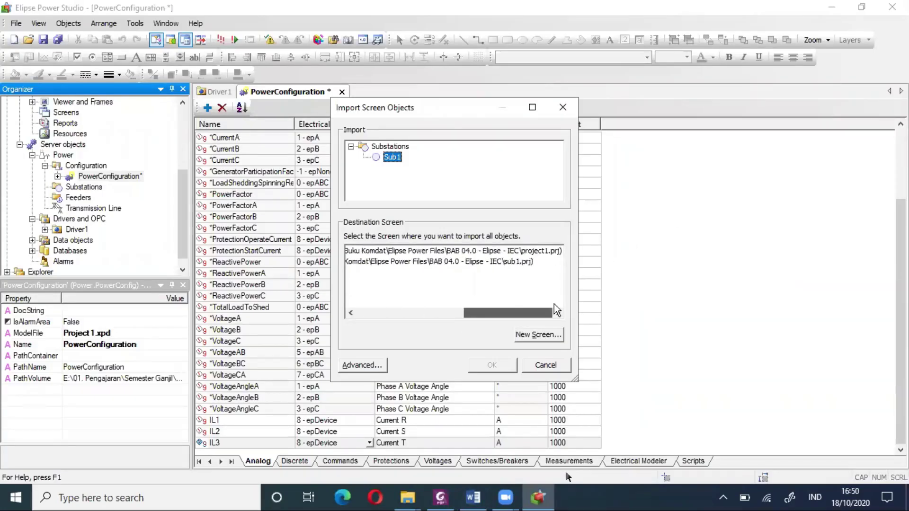
click(538, 250)
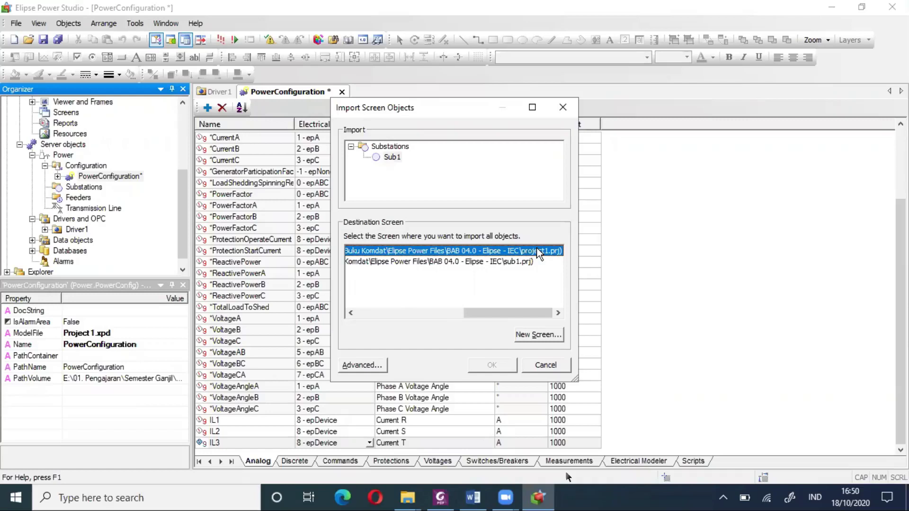
click(551, 336)
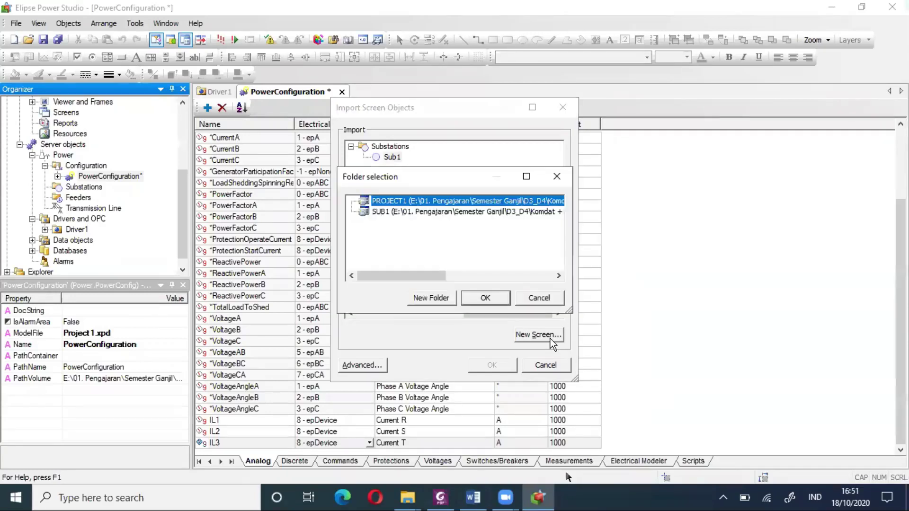
click(485, 297)
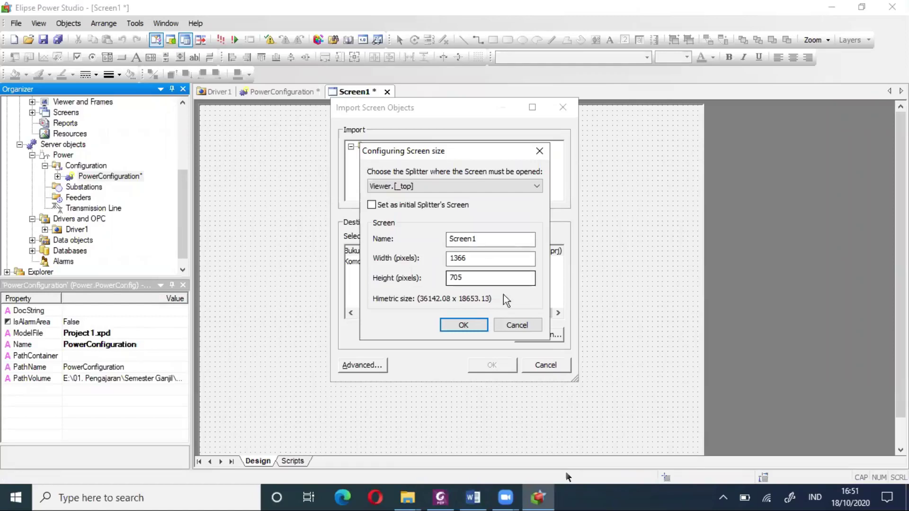
- Read instructions 7 to 9 in the Word module on the screen size and choosing Screen1, and return to Elipse Power Studio
key(alt+Tab)
scroll(457, 320, down, 10)
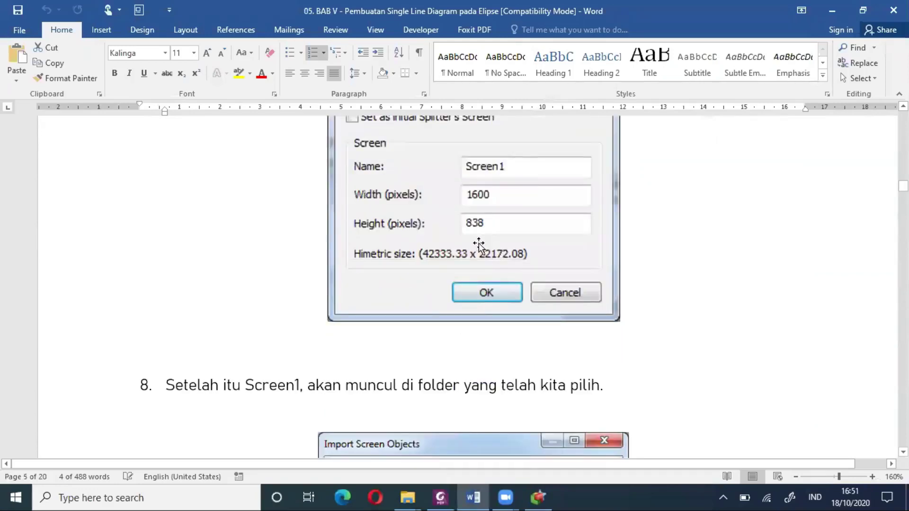
scroll(481, 243, down, 6)
scroll(440, 345, down, 3)
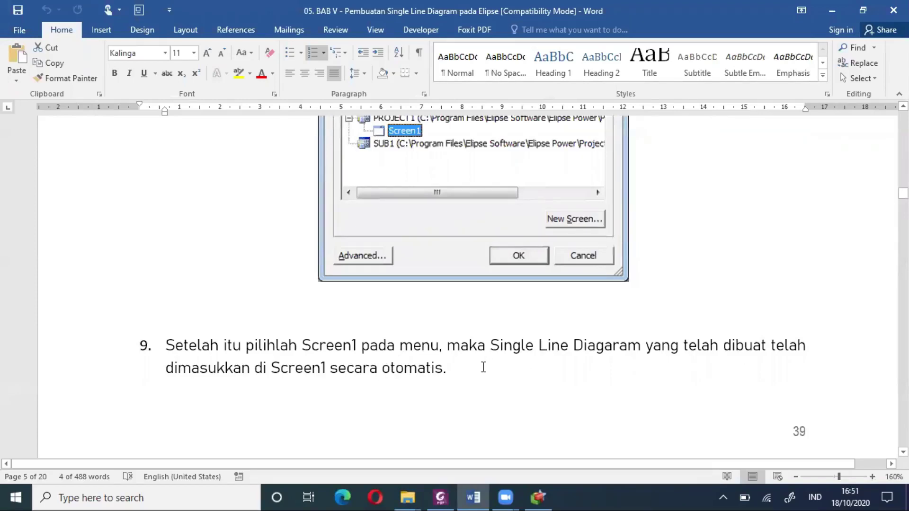
key(alt)
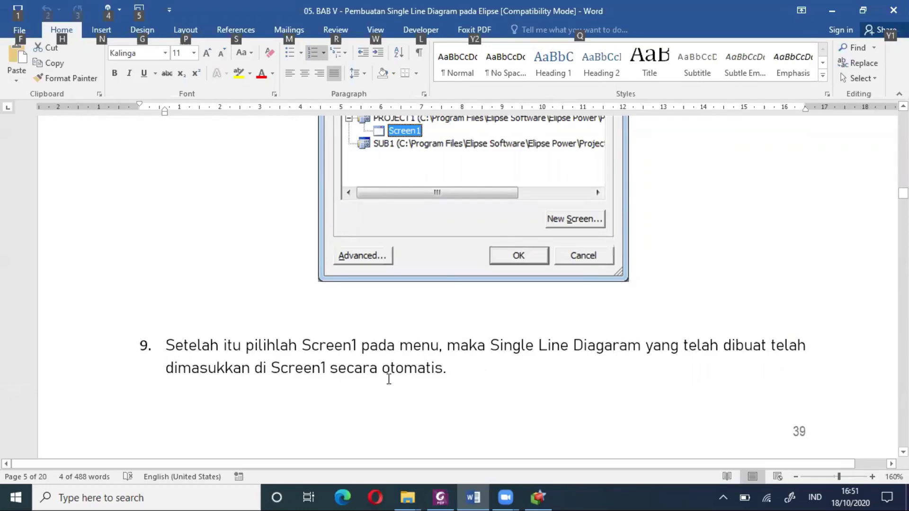
key(alt+Tab)
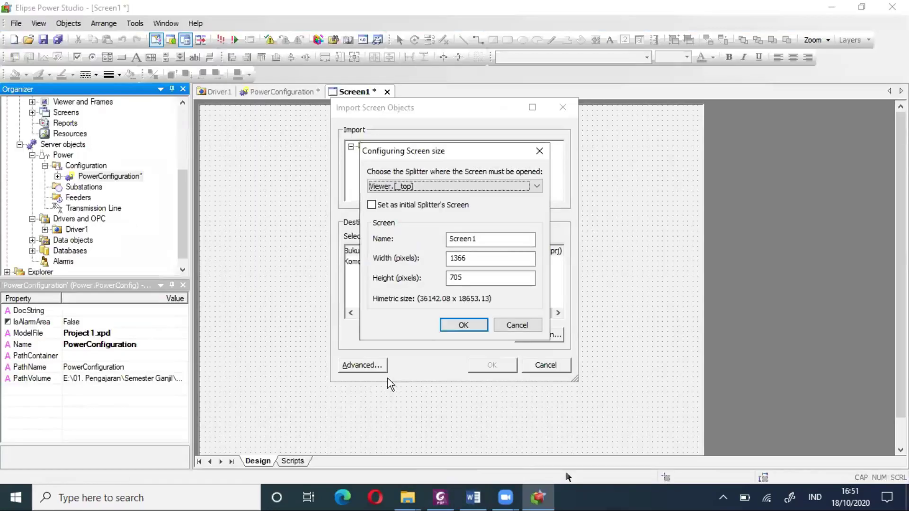
- Create Screen1 at 1366 by 705 pixels and import Sub1 into it, with a new project for each new object
click(463, 326)
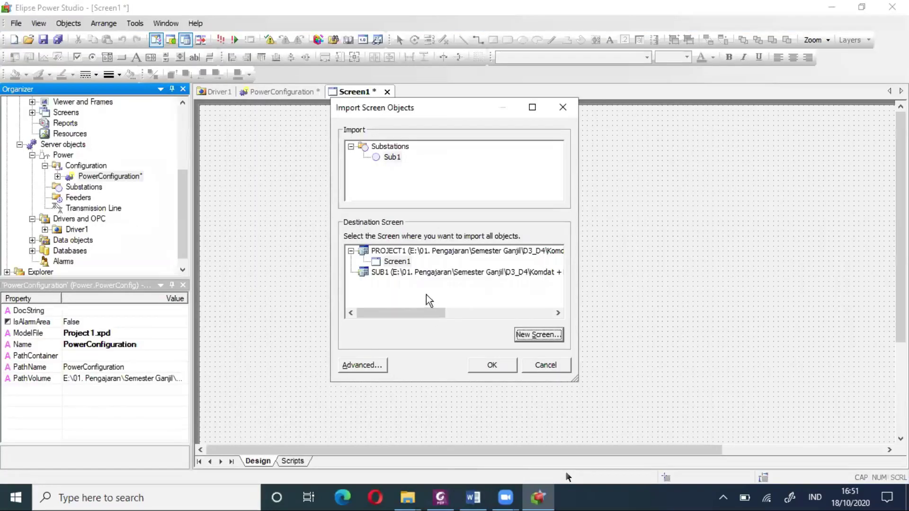
click(403, 264)
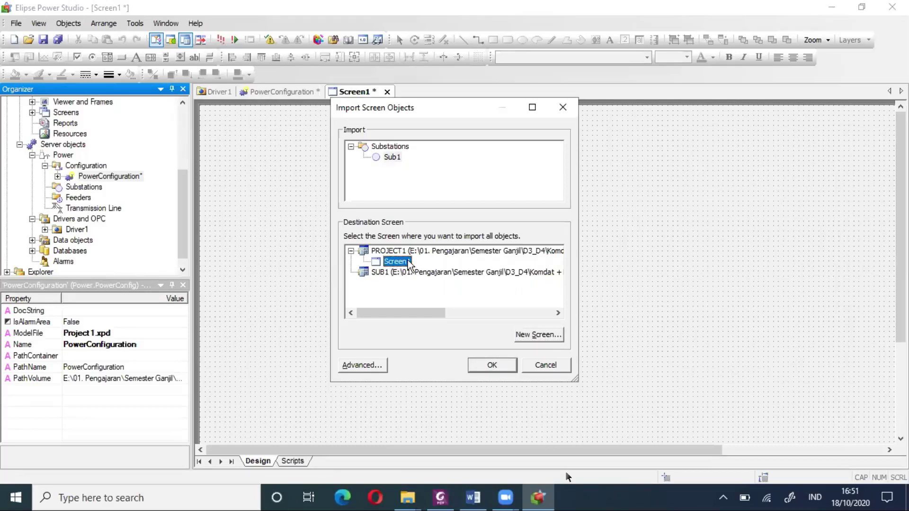
click(493, 366)
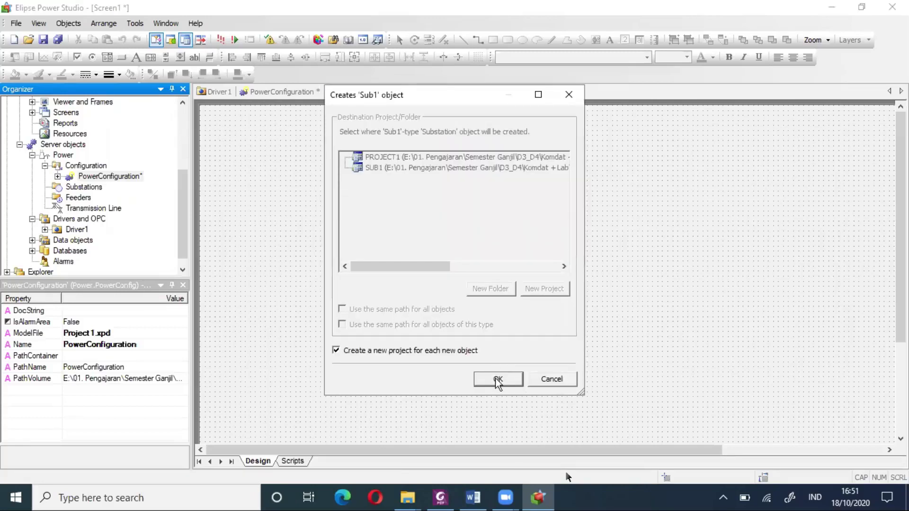
click(496, 380)
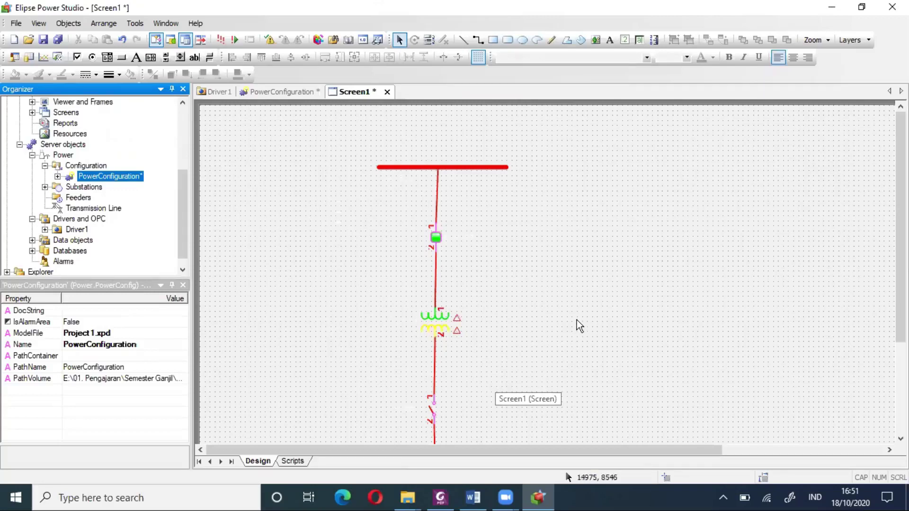
scroll(543, 312, down, 3)
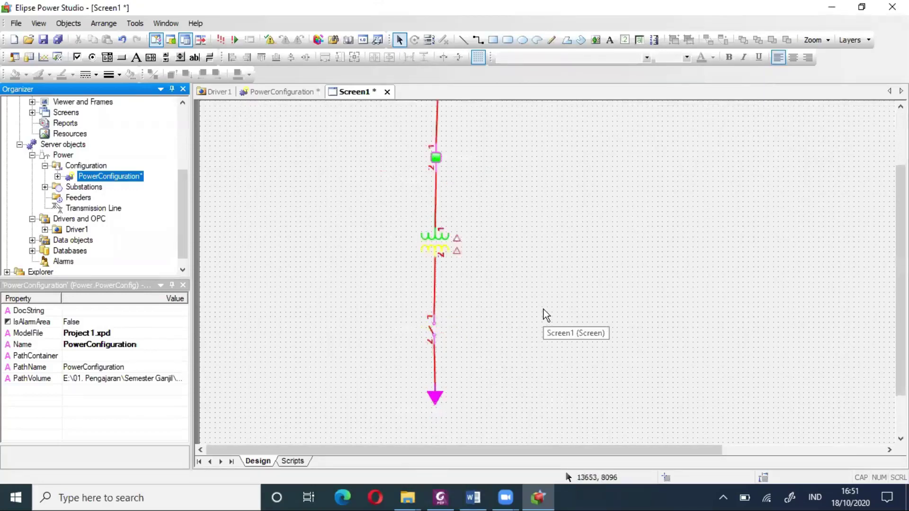
scroll(541, 309, up, 3)
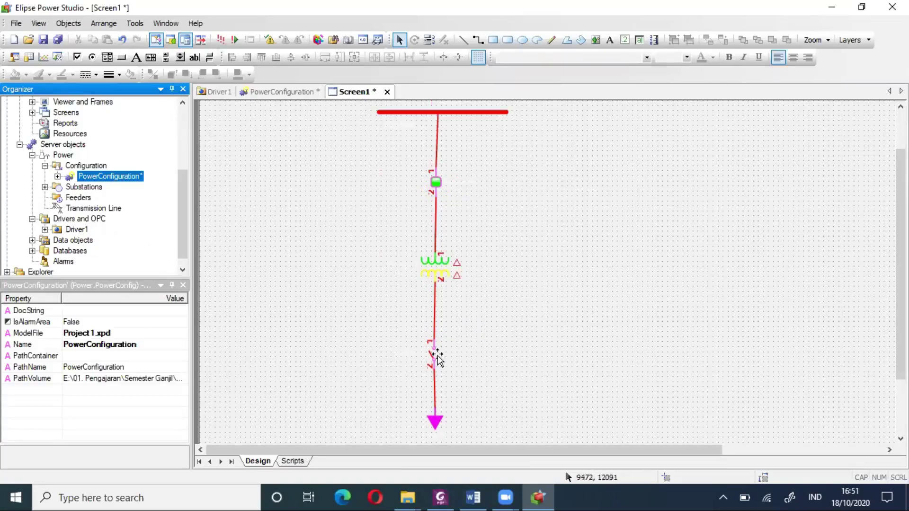
- Read instruction 10 in the Word module on the screen's background color, and return to Elipse Power Studio
key(alt+Tab)
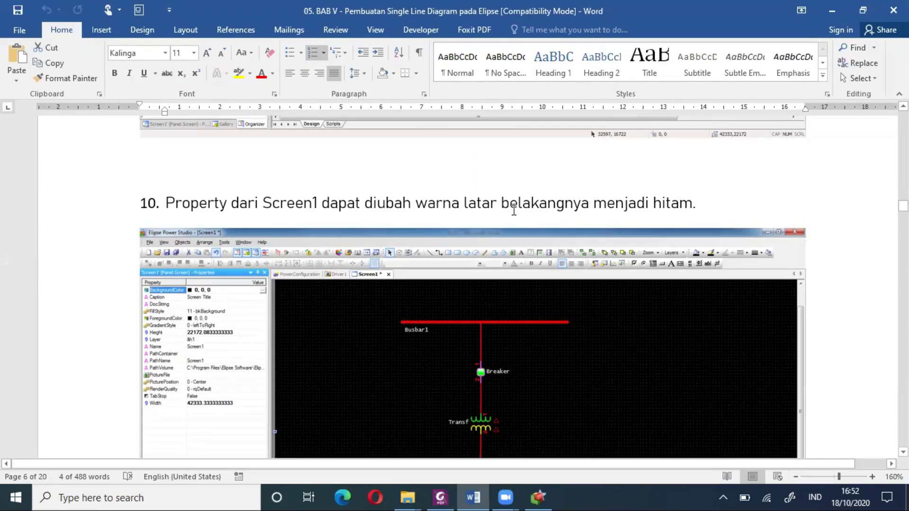
scroll(508, 195, down, 2)
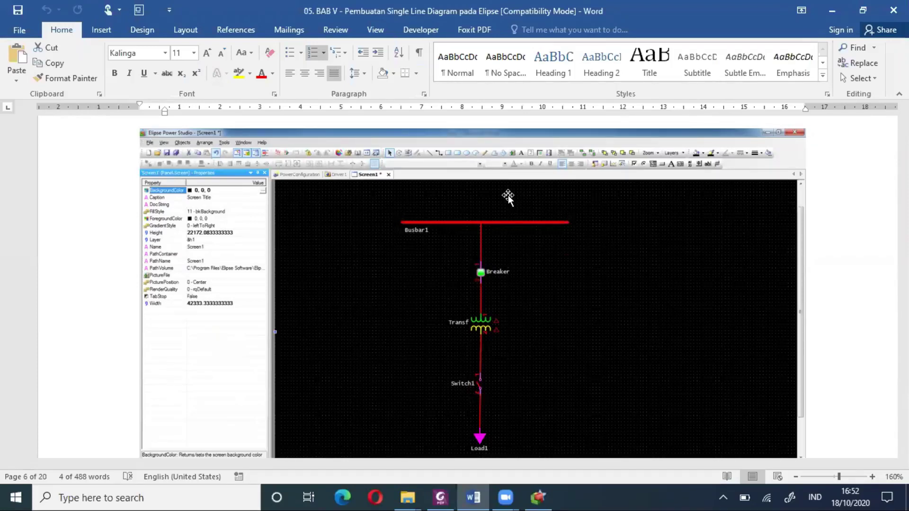
key(alt+Tab)
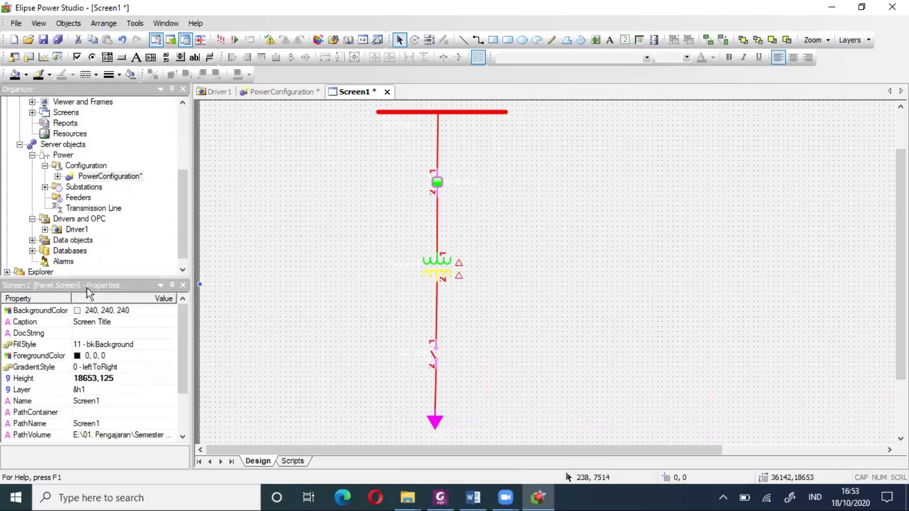
- Set the BackgroundColor of Screen1 to black
click(101, 312)
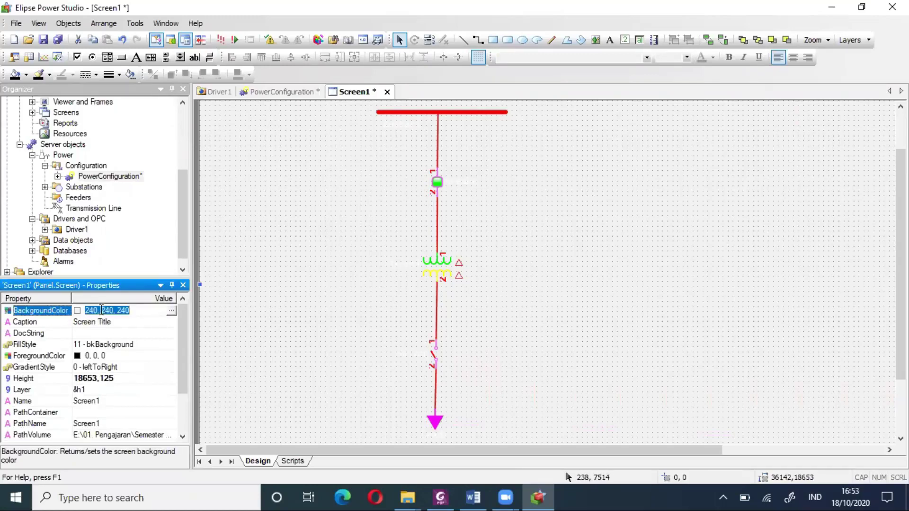
click(171, 311)
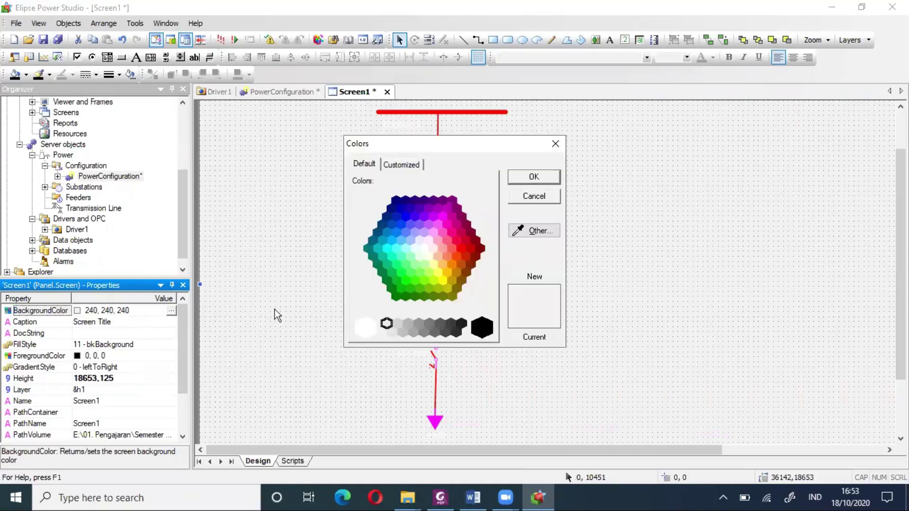
click(483, 328)
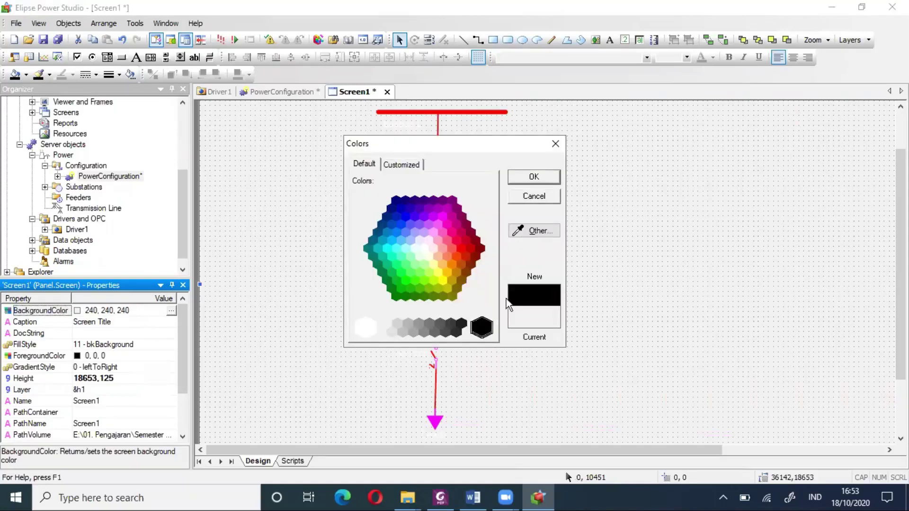
click(531, 177)
click(597, 268)
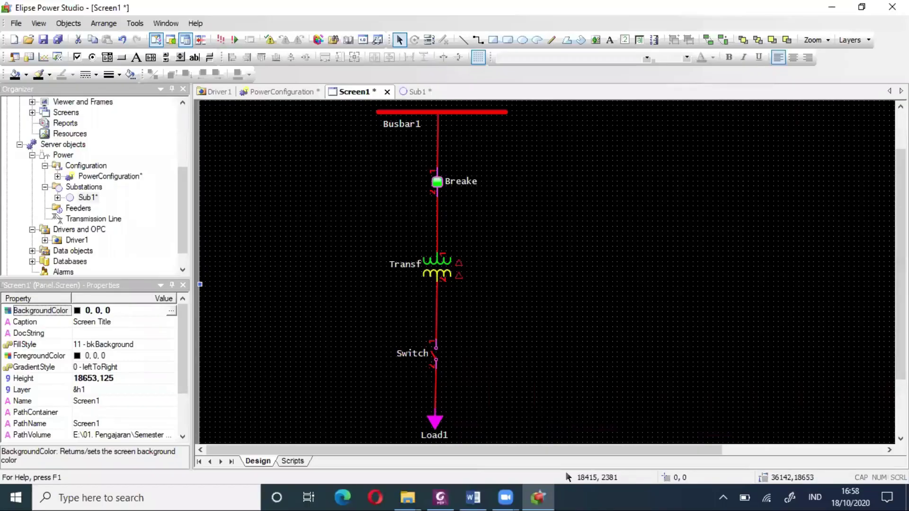
- Read instruction 11 in the Word module on opening Power>Substations>Sub1, and return to Elipse Power Studio
click(477, 500)
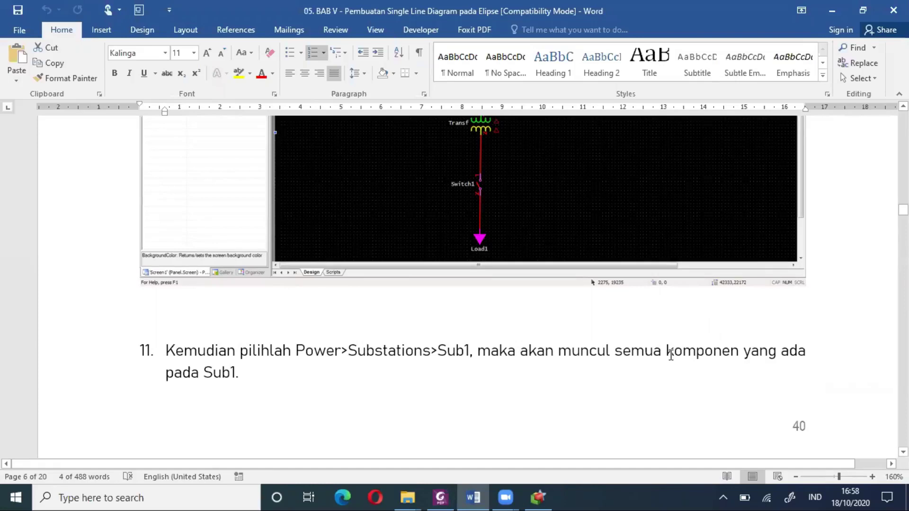
scroll(598, 358, down, 10)
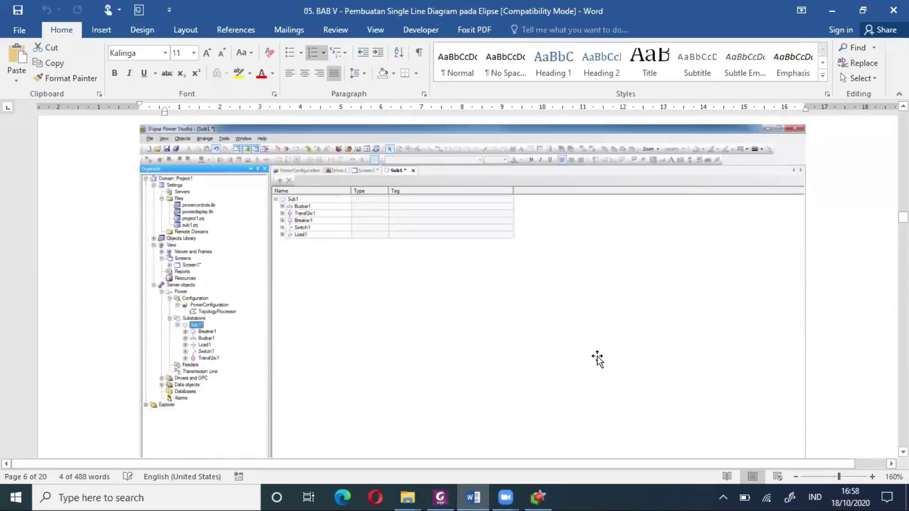
scroll(598, 359, down, 1)
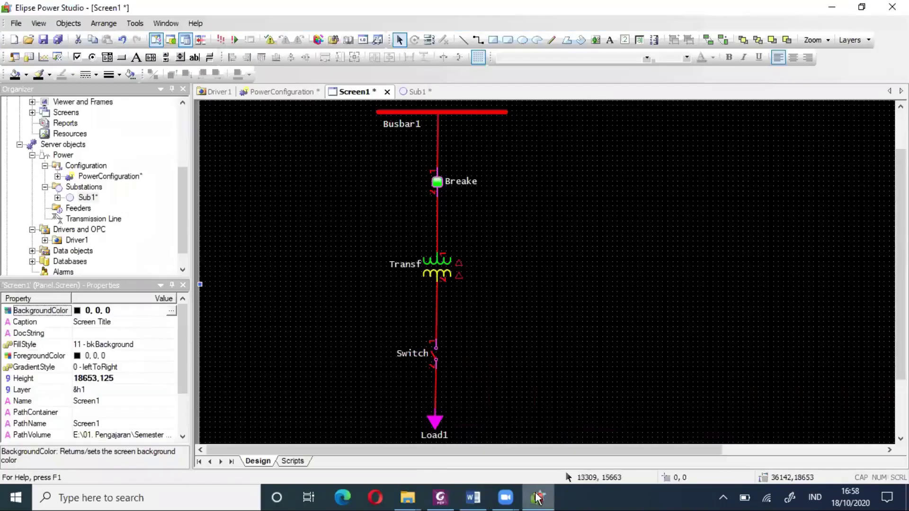
click(538, 497)
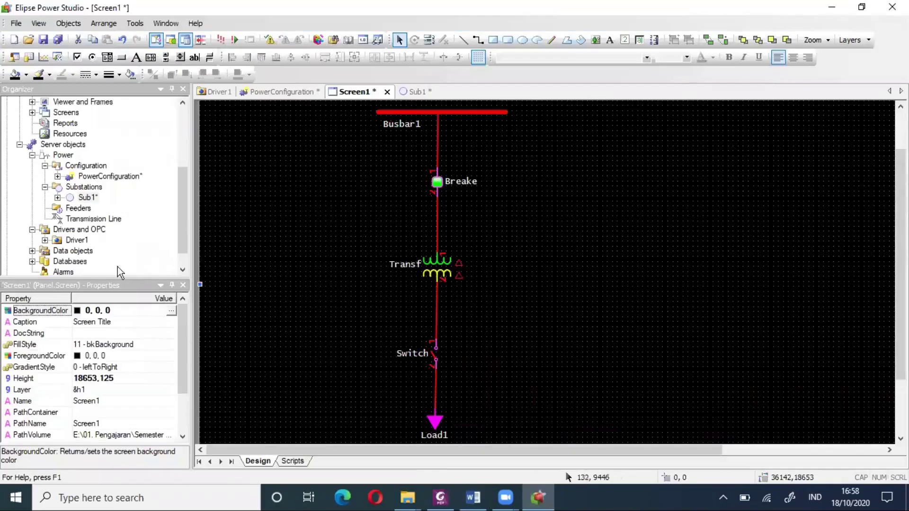
- Expand Sub1 under Substations and open it to show its components
click(78, 188)
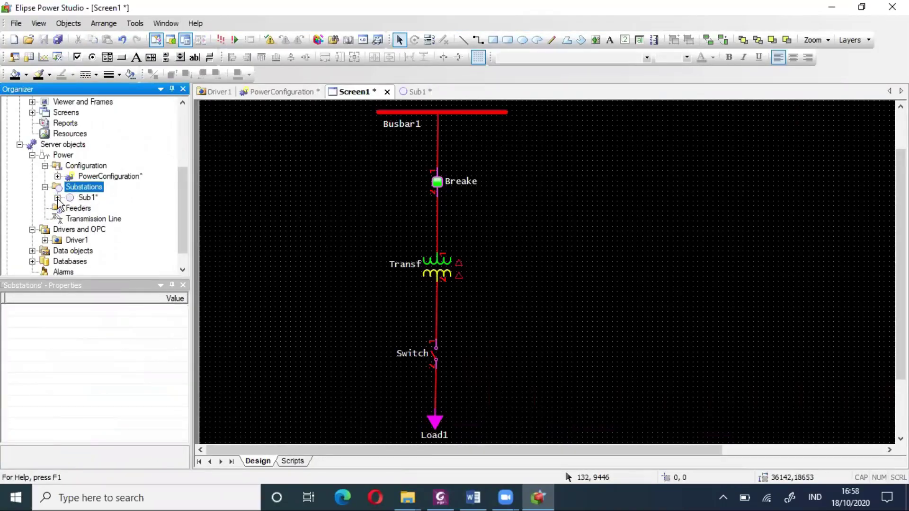
click(57, 197)
double_click(82, 198)
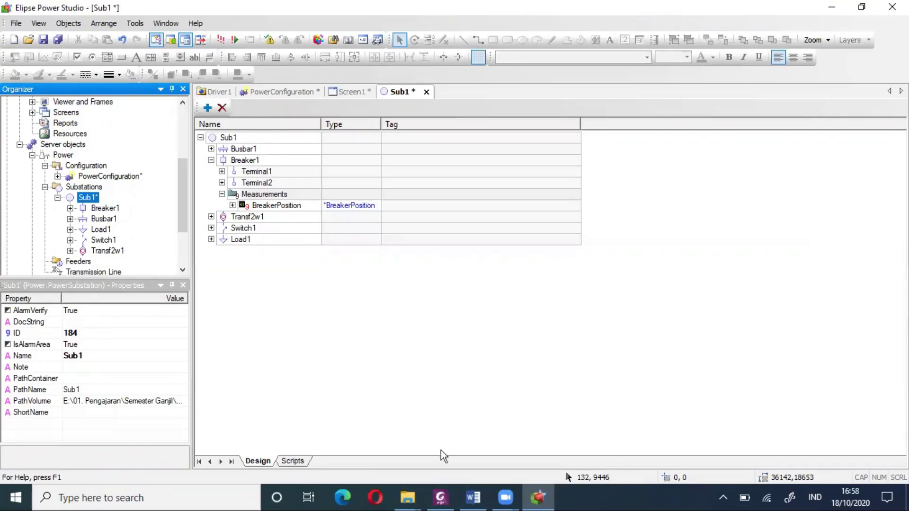
- Read instruction 12 in the Word module on creating analog measurements for Breaker1, and return to Elipse Power Studio
click(472, 497)
scroll(413, 373, down, 1)
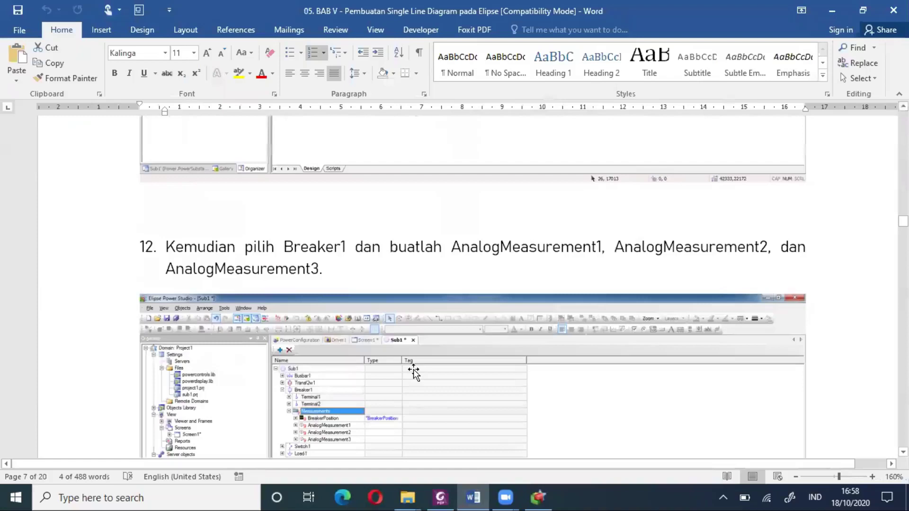
scroll(413, 373, down, 1)
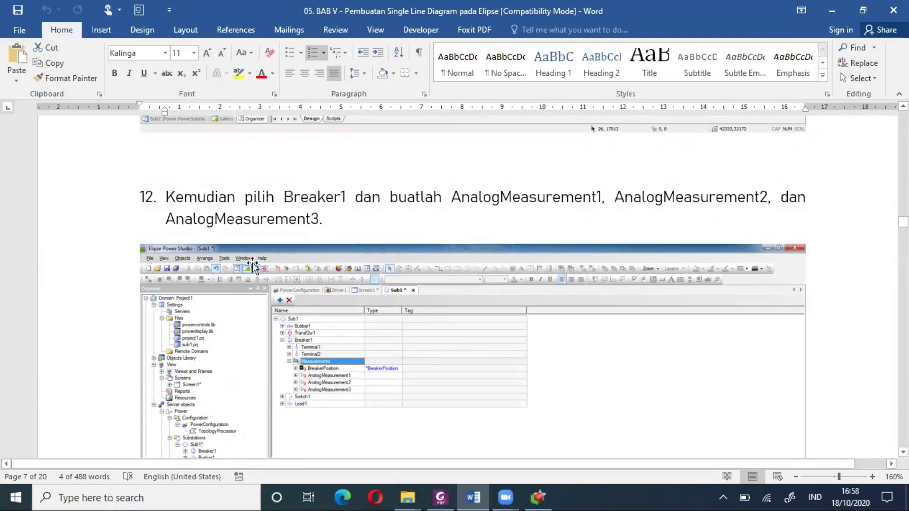
scroll(319, 340, down, 2)
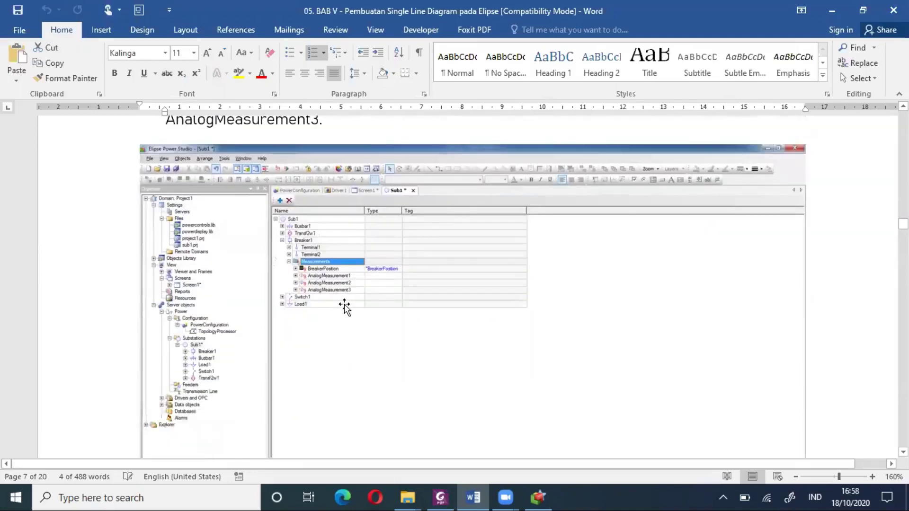
scroll(348, 311, up, 3)
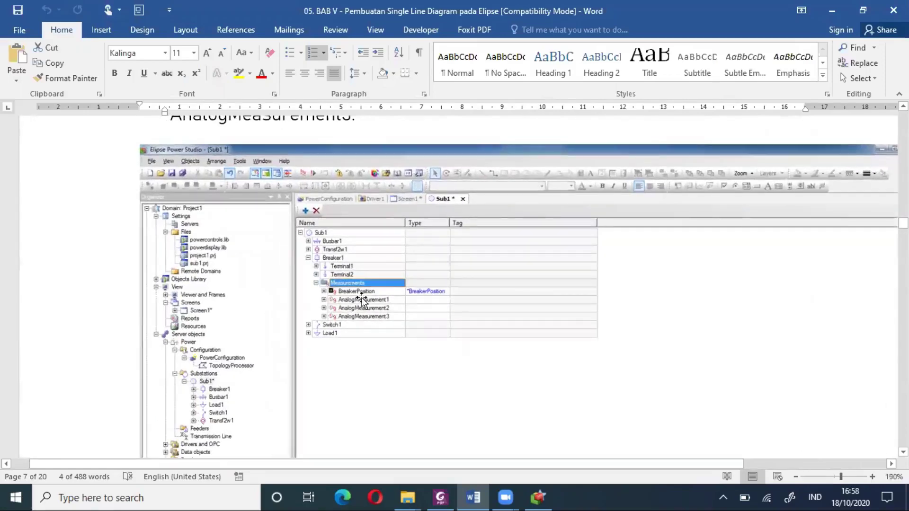
click(538, 497)
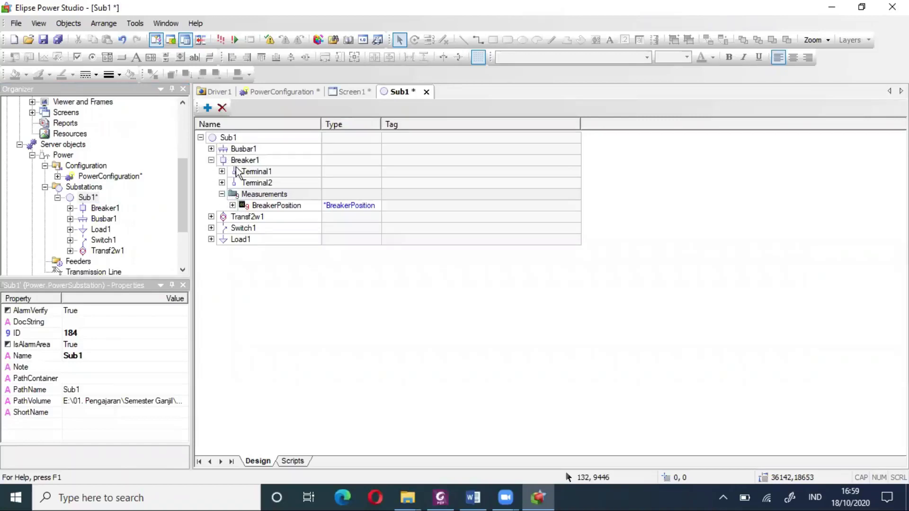
- Add three analog measurements to Breaker1's Measurements folder and widen the Name column to show their full names
click(256, 193)
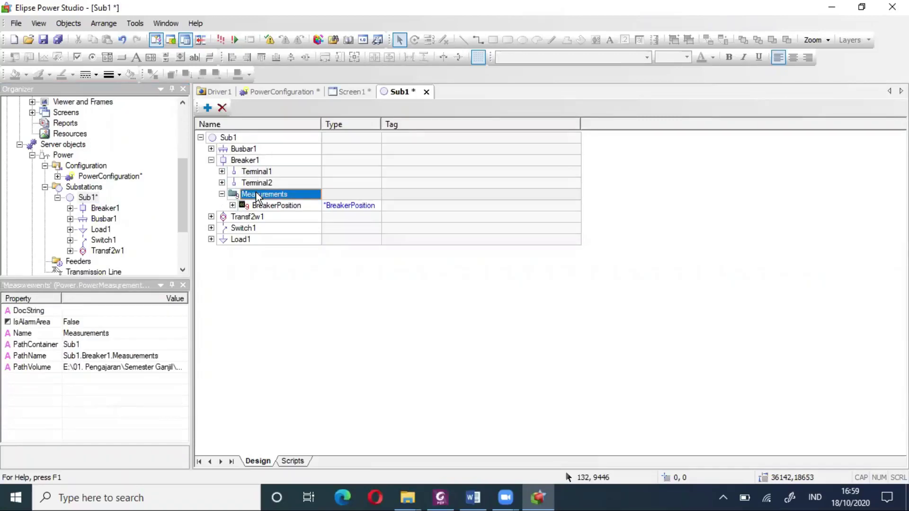
click(206, 110)
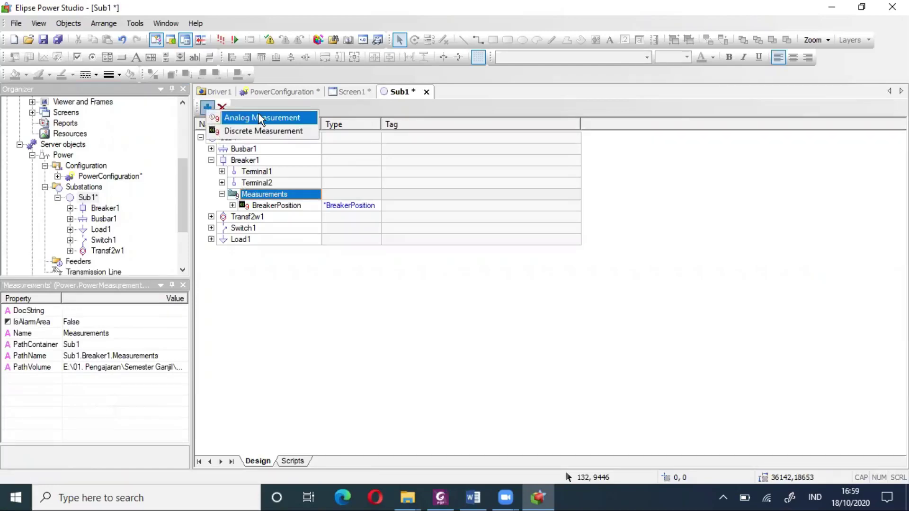
click(259, 118)
click(210, 111)
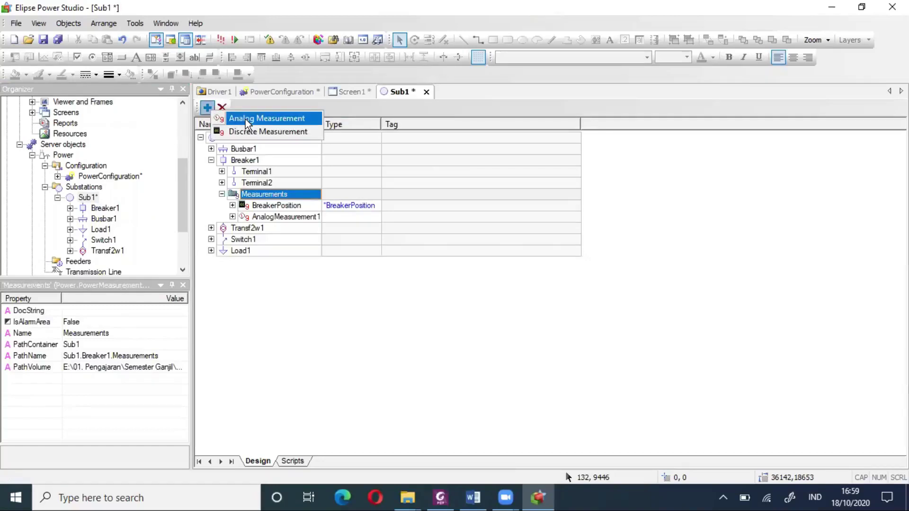
click(245, 118)
click(207, 109)
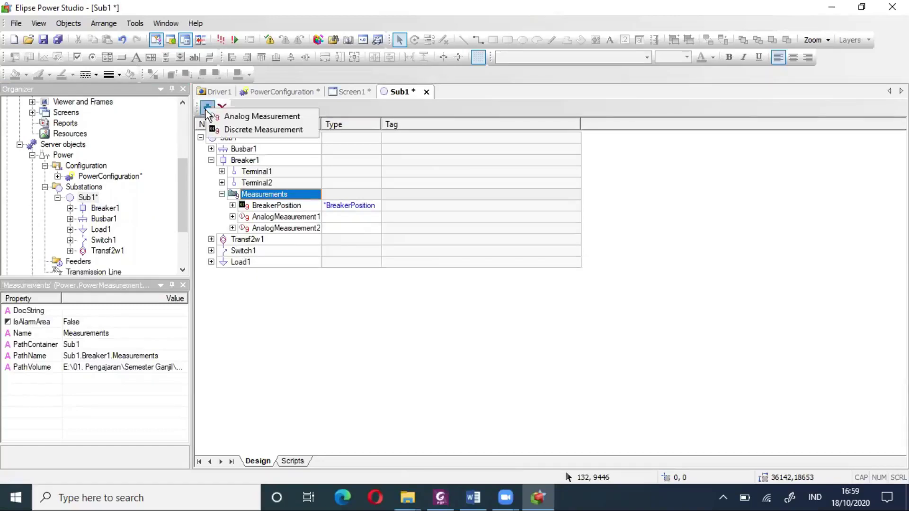
click(245, 119)
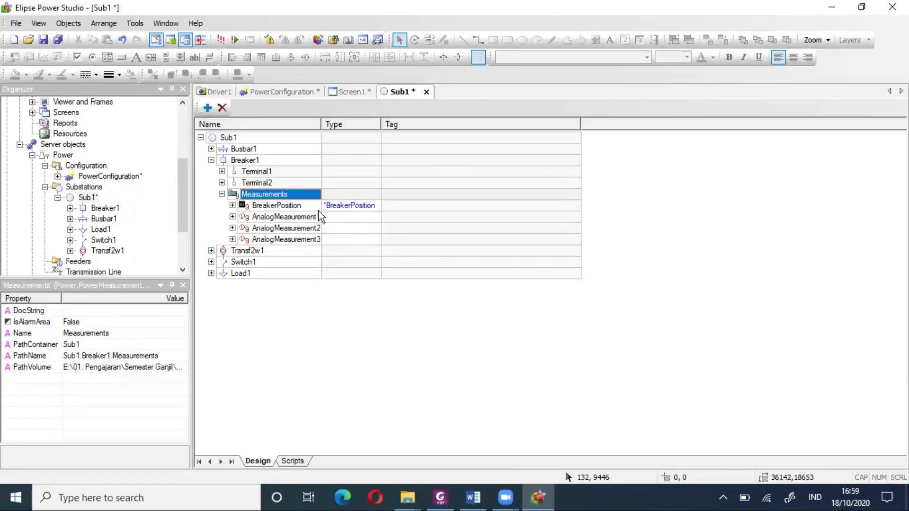
drag(320, 123, 354, 122)
drag(355, 123, 355, 123)
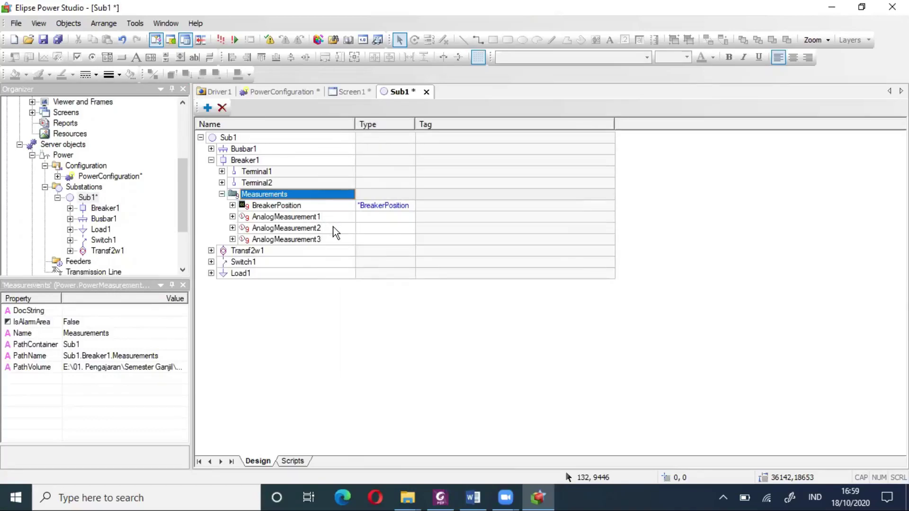
- Switch to the Word module, read instruction 13 on the Type of AnalogMeasurement1, and return to Elipse Power Studio
click(472, 497)
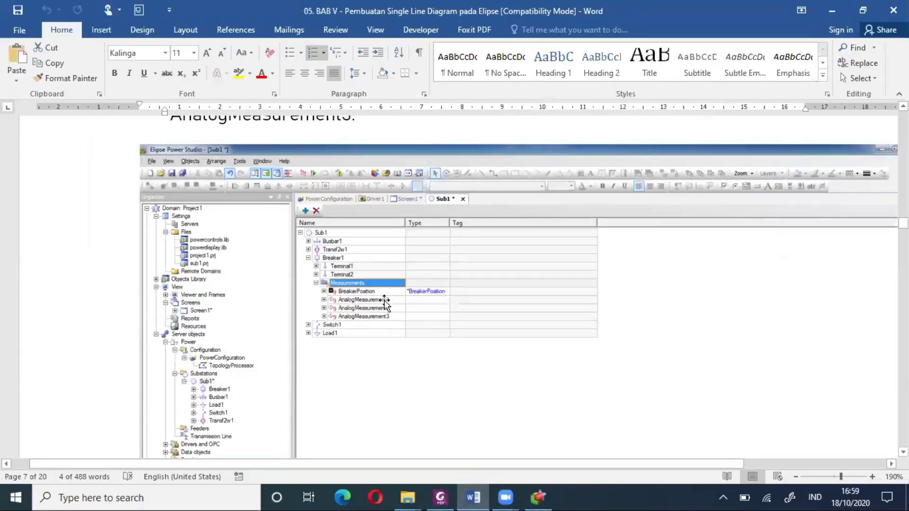
ctrl+scroll(400, 355, down, 3)
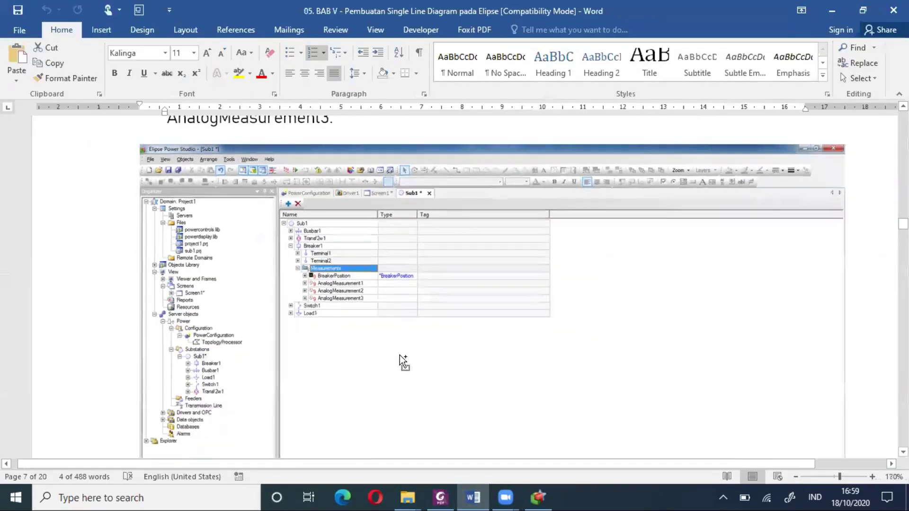
scroll(400, 355, up, 2)
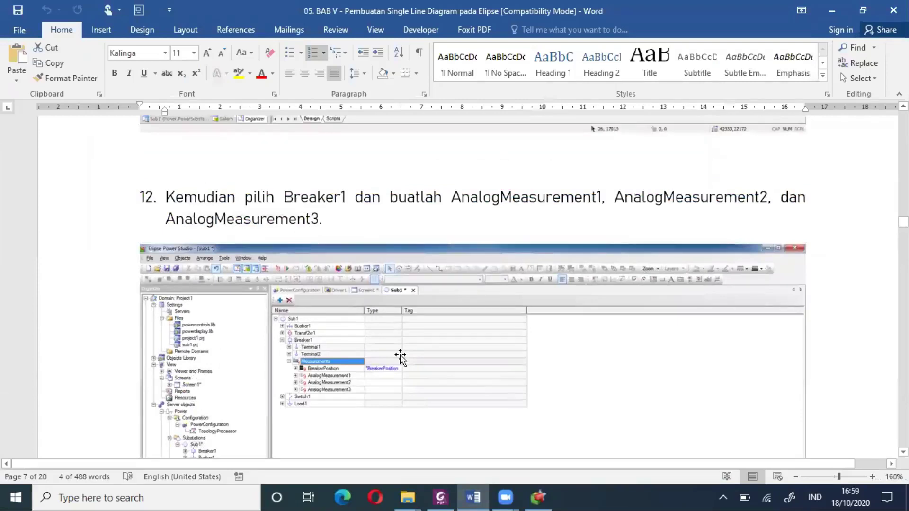
scroll(400, 356, down, 10)
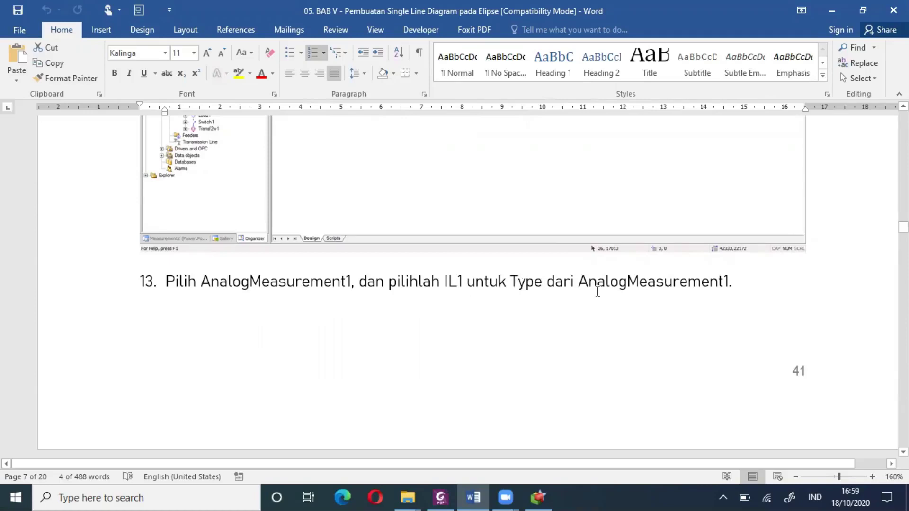
key(alt+Tab)
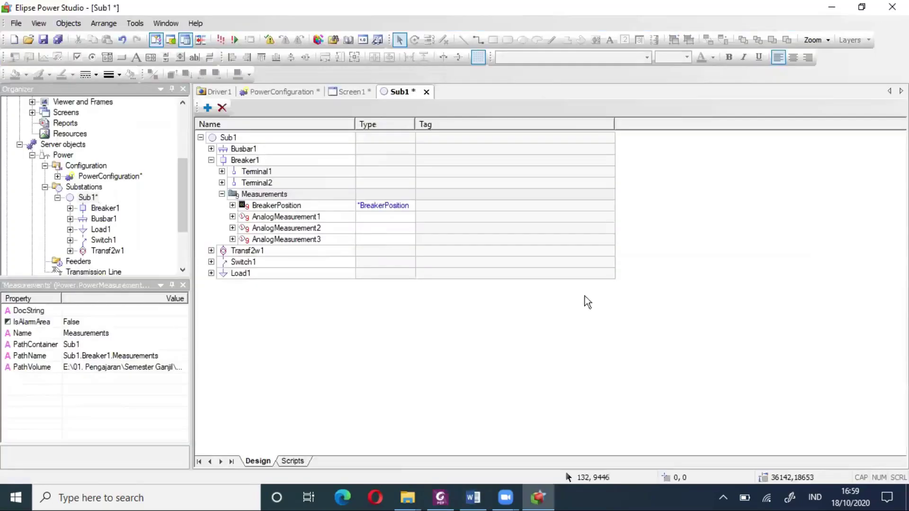
- Set the Type of AnalogMeasurement1 under Breaker1 to IL1
click(372, 218)
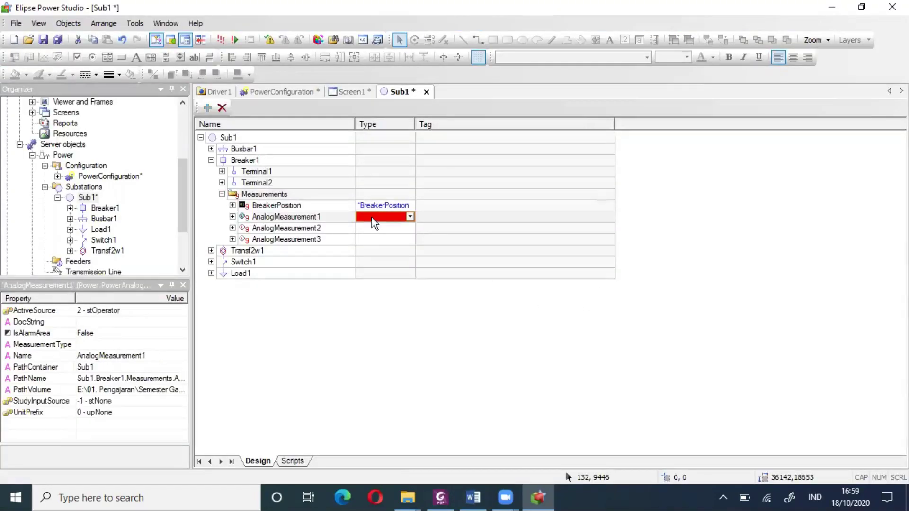
click(411, 217)
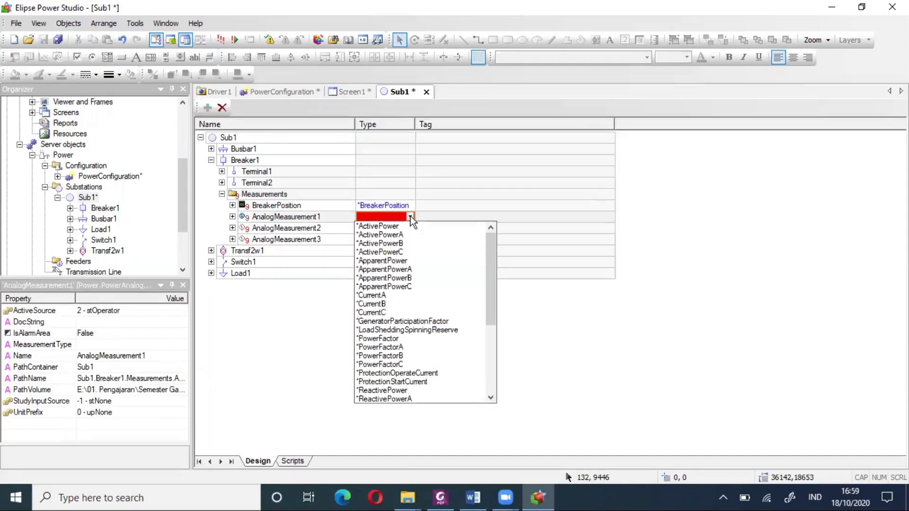
drag(490, 268, 489, 353)
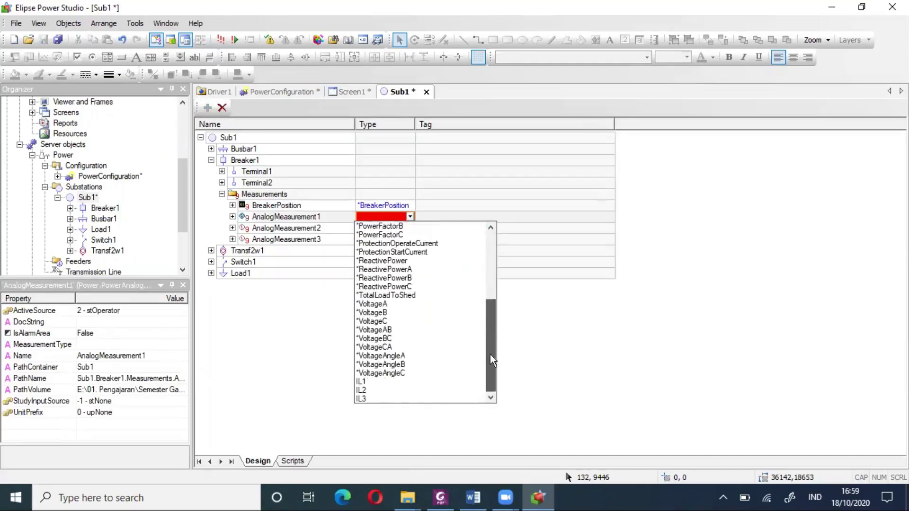
click(377, 382)
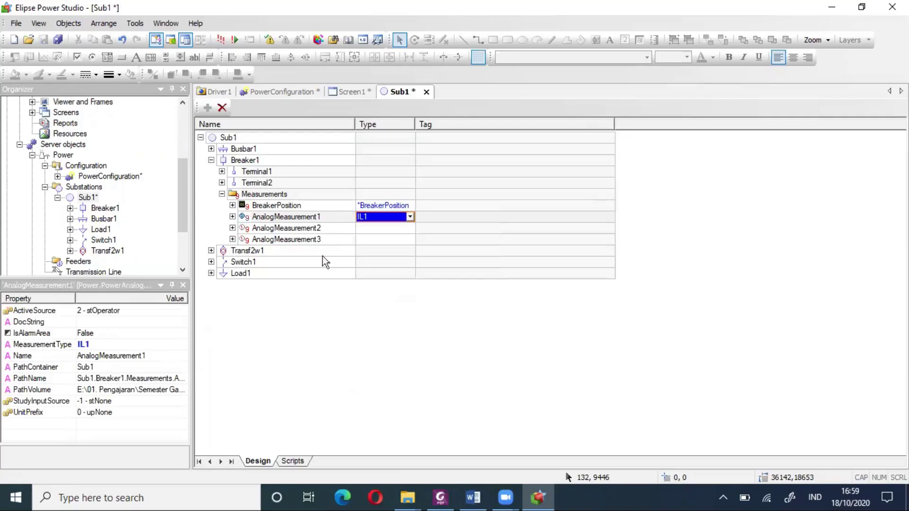
- Set the Type of AnalogMeasurement2 to IL2 and of AnalogMeasurement3 to IL3
click(377, 229)
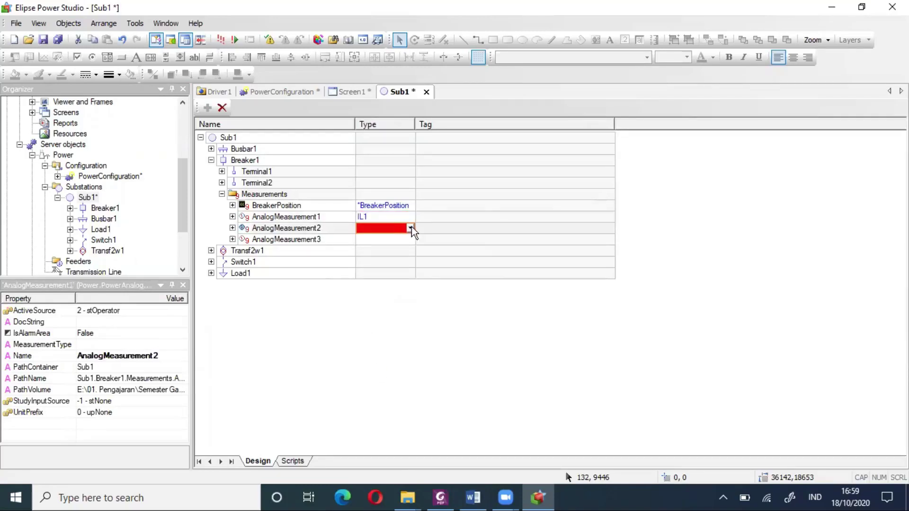
click(411, 227)
scroll(415, 293, down, 5)
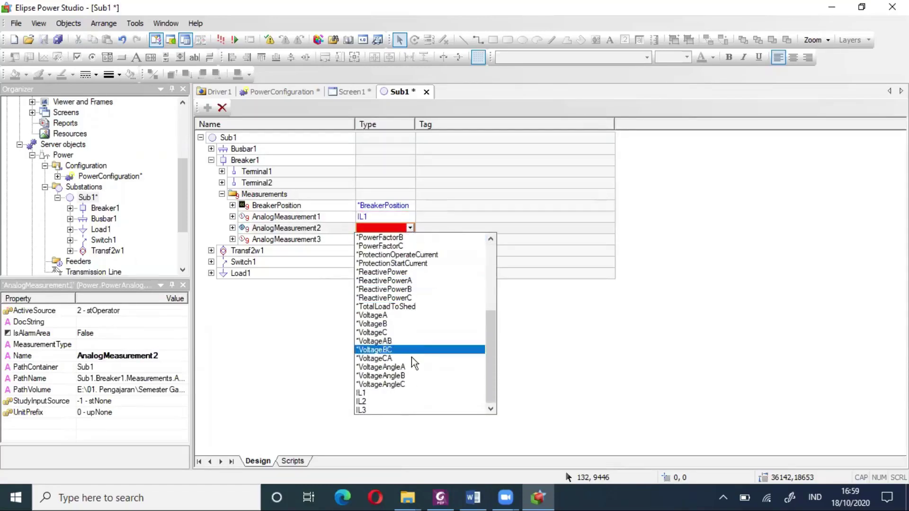
click(374, 403)
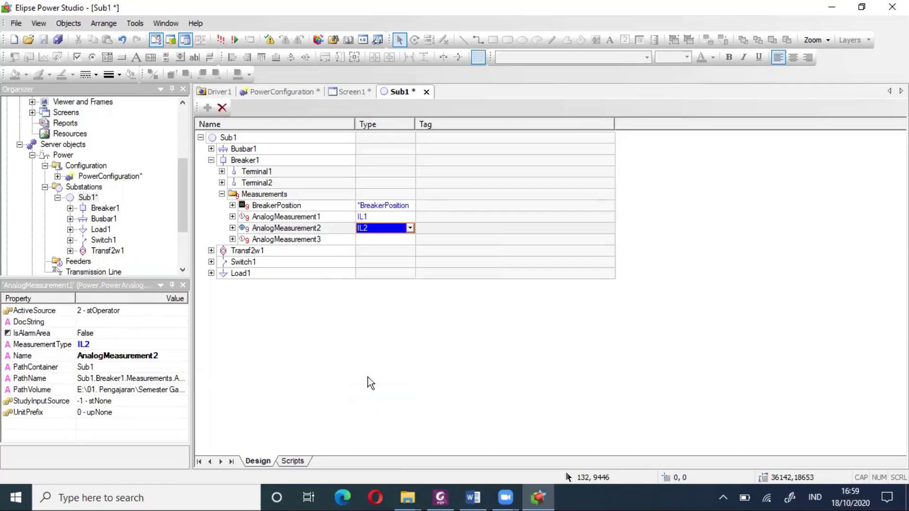
click(409, 239)
scroll(412, 347, down, 5)
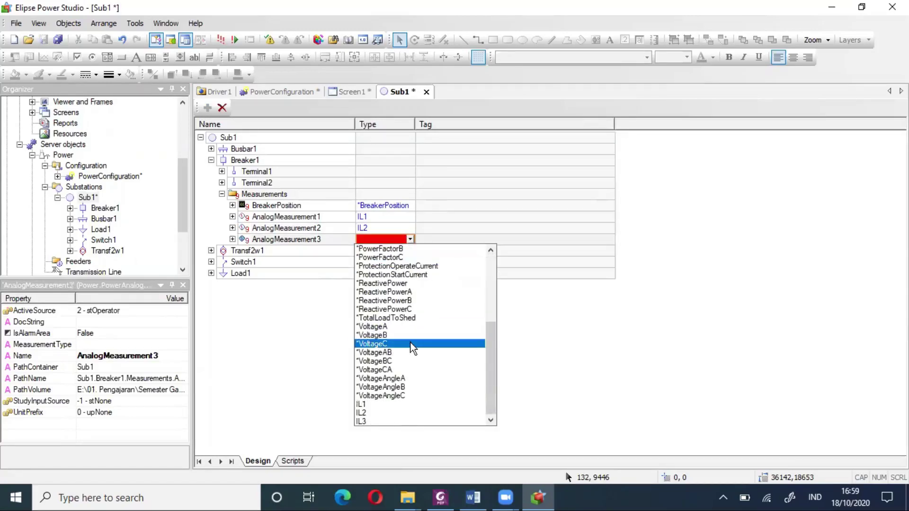
click(377, 421)
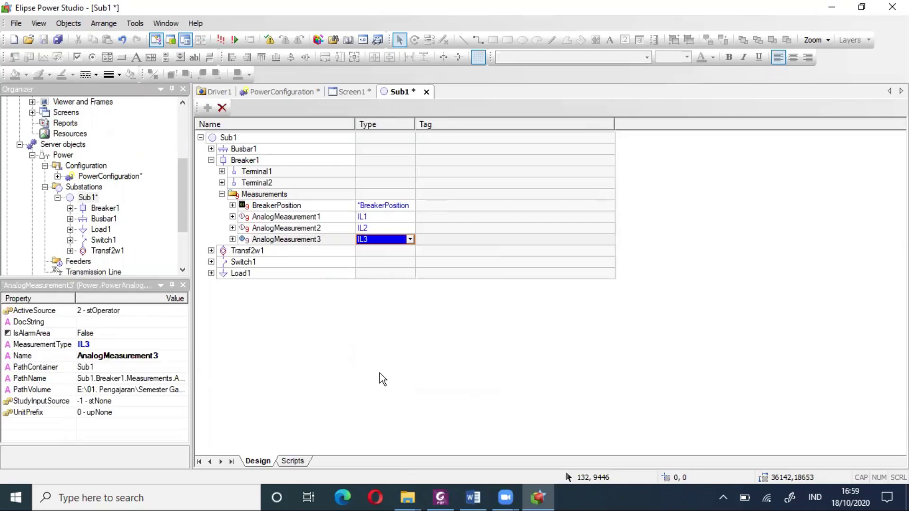
- Read instructions 14 and 15 in the Word module on measurement types and Add Scada, and return to Elipse Power Studio
key(alt+Tab)
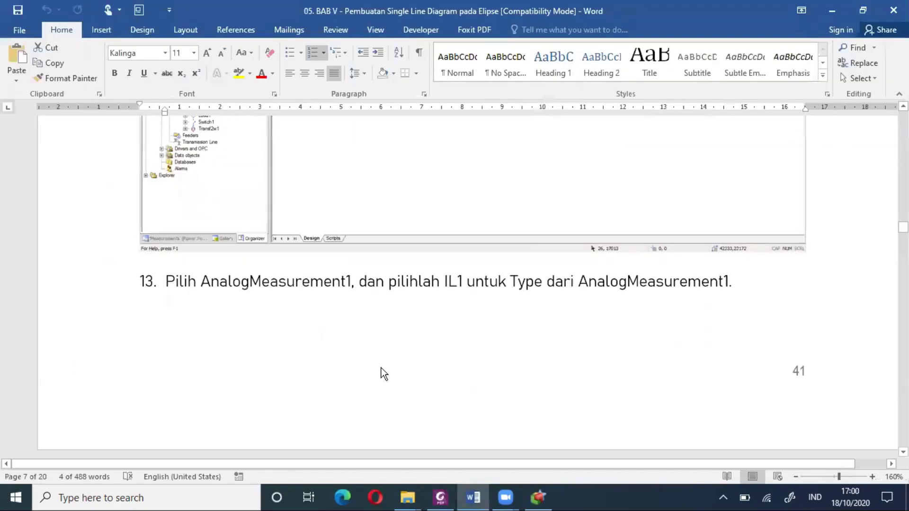
scroll(382, 368, down, 10)
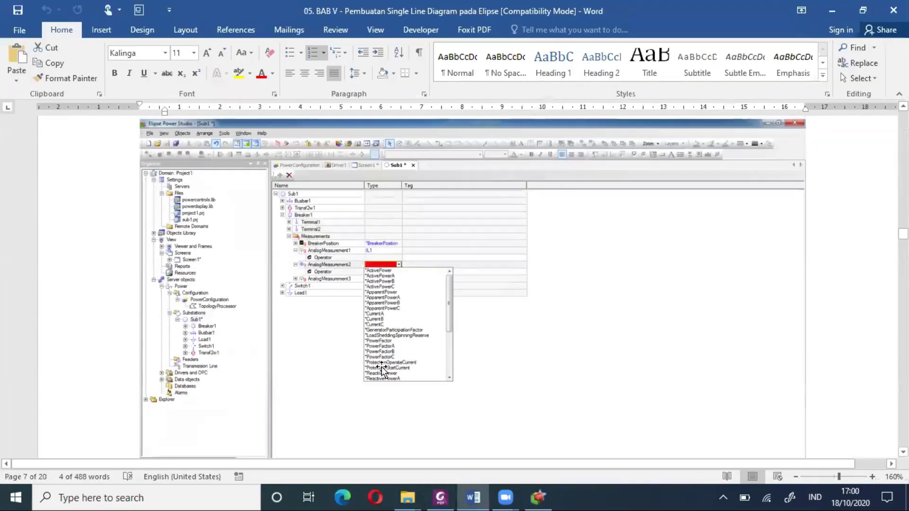
scroll(381, 368, down, 5)
scroll(371, 346, down, 2)
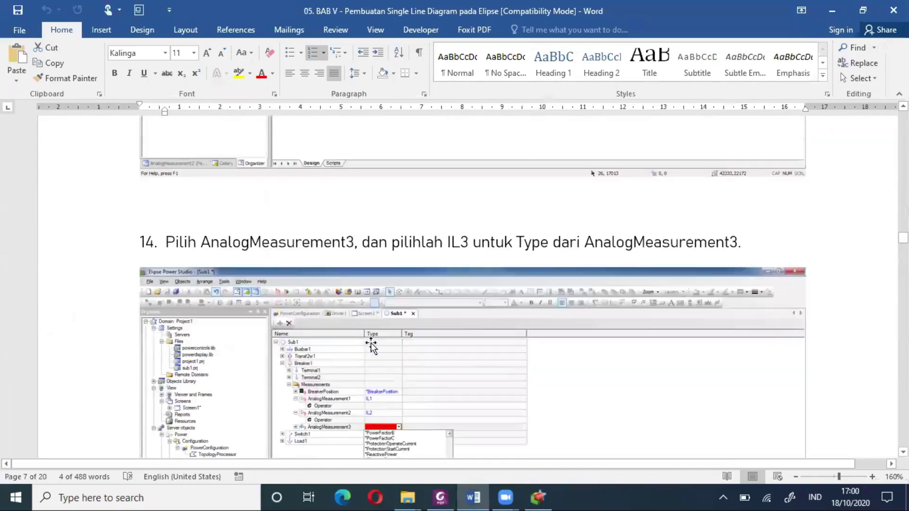
scroll(372, 345, down, 1)
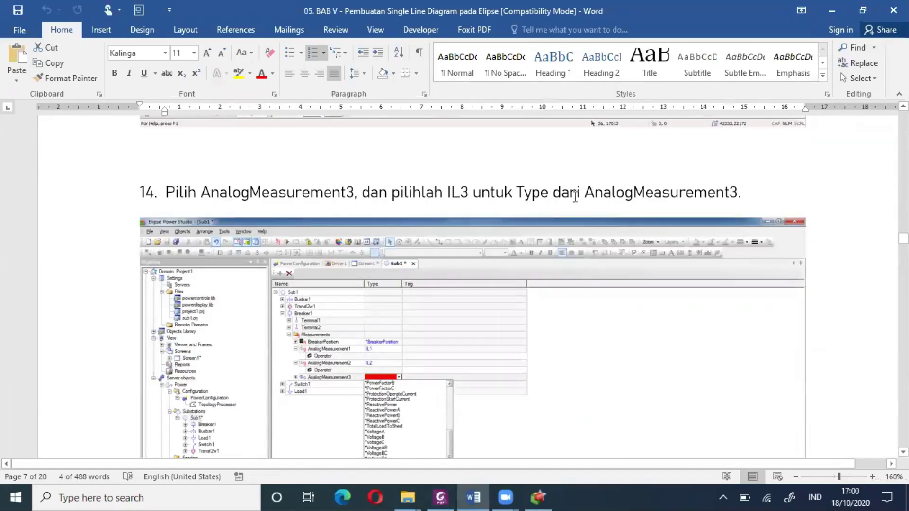
scroll(568, 203, down, 5)
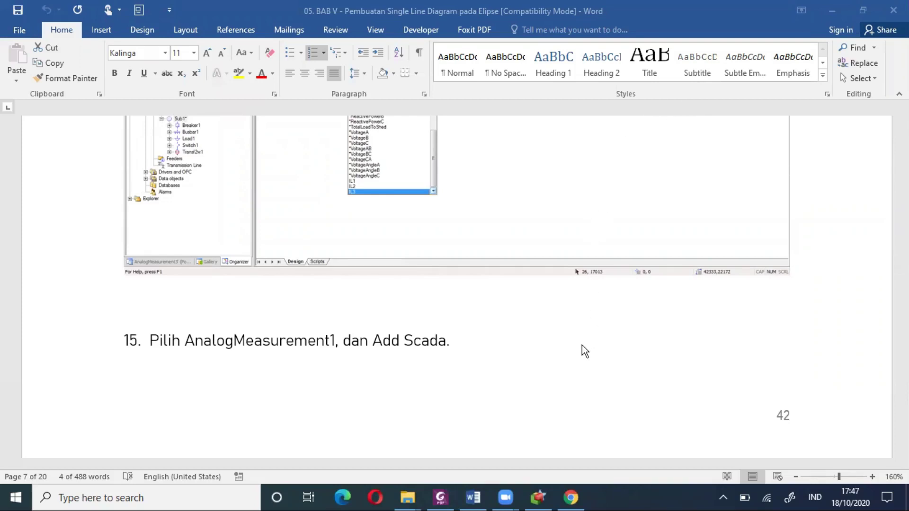
click(539, 497)
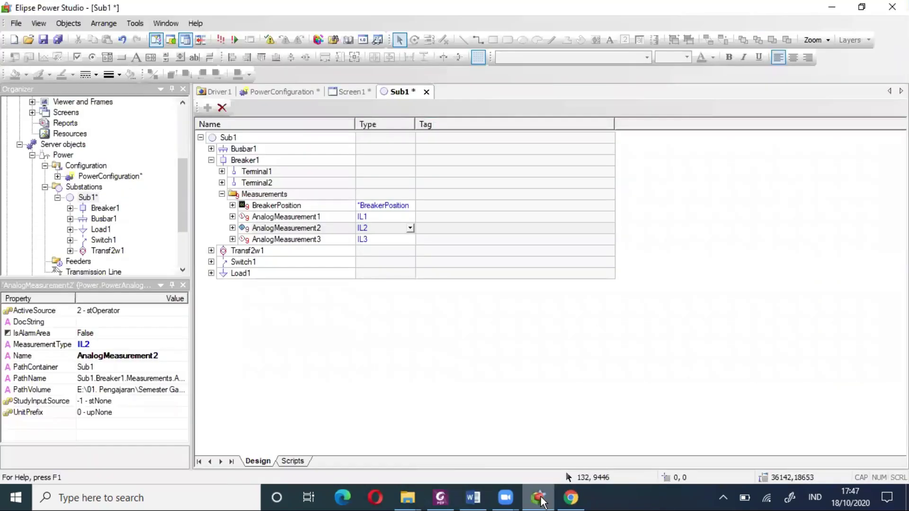
- Add a Scada source to AnalogMeasurement1 and expand the measurement to show its sources
right_click(303, 217)
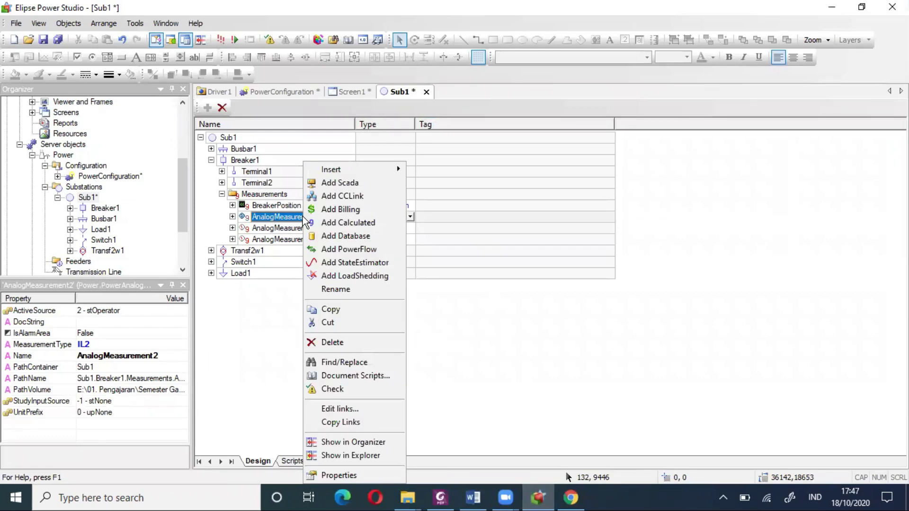
click(334, 183)
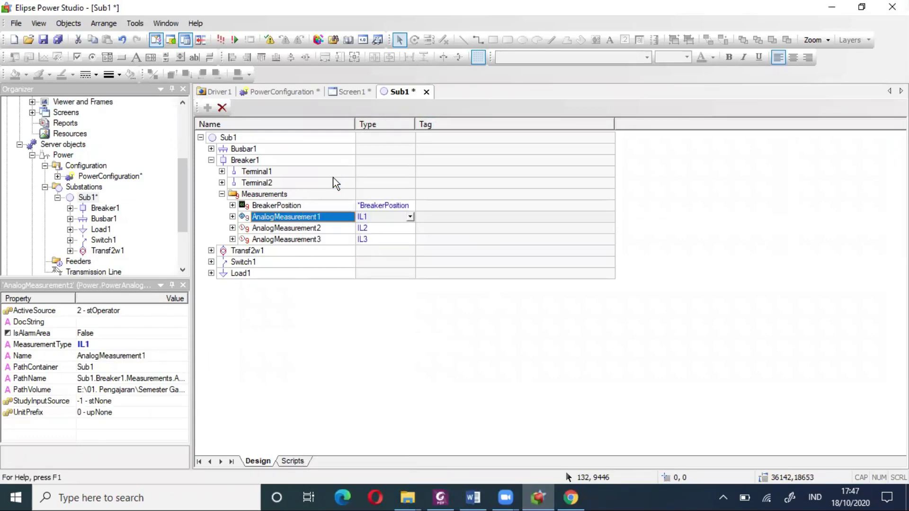
click(232, 217)
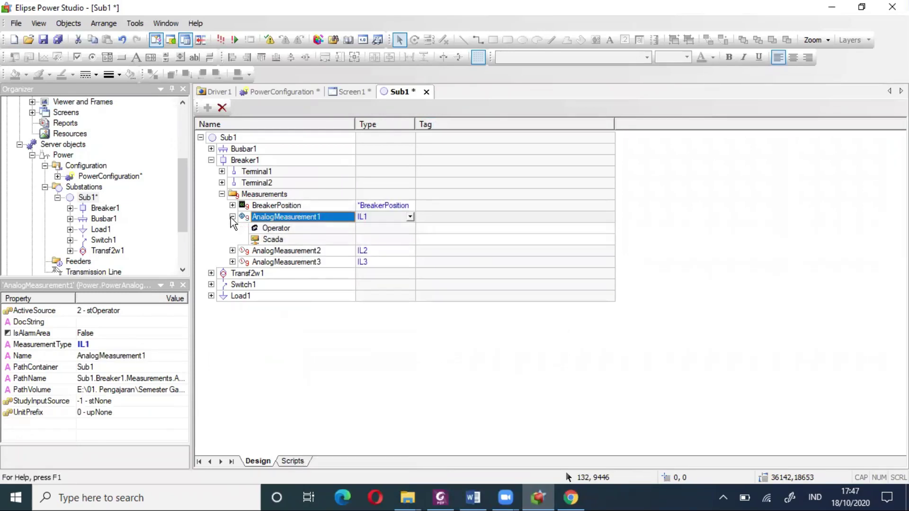
- Add a Scada source to AnalogMeasurement2 and AnalogMeasurement3, and expand both measurements
click(260, 251)
right_click(262, 251)
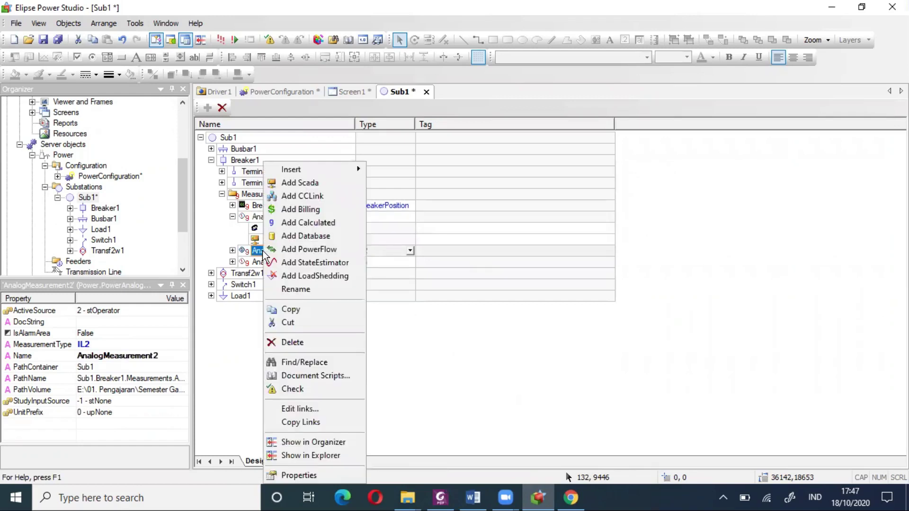
click(318, 183)
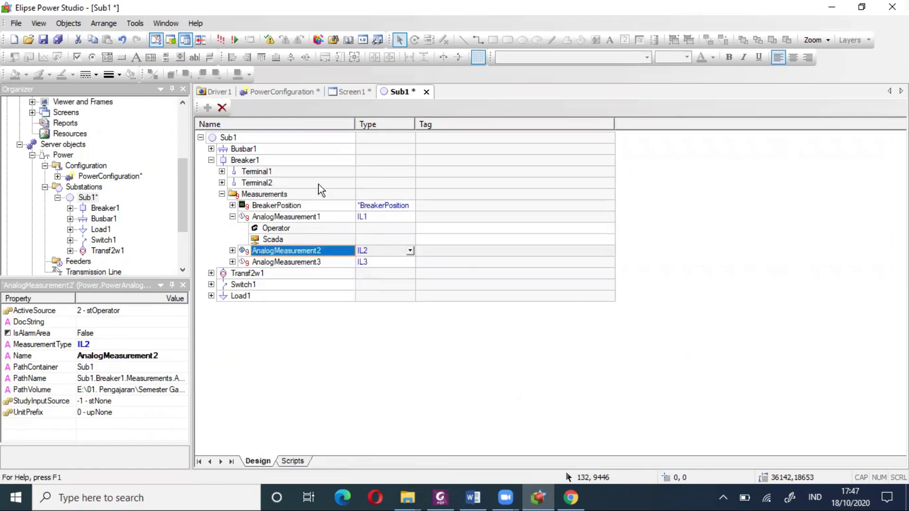
click(305, 262)
right_click(306, 263)
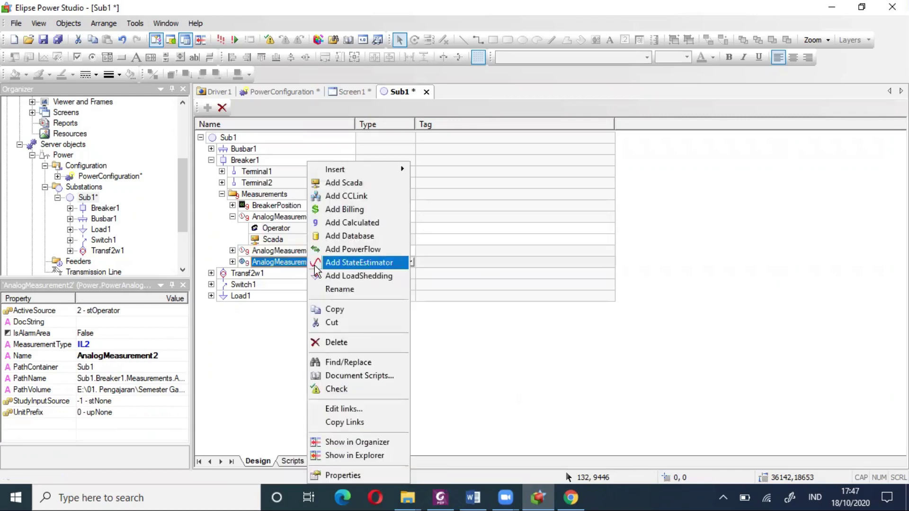
click(329, 183)
click(233, 262)
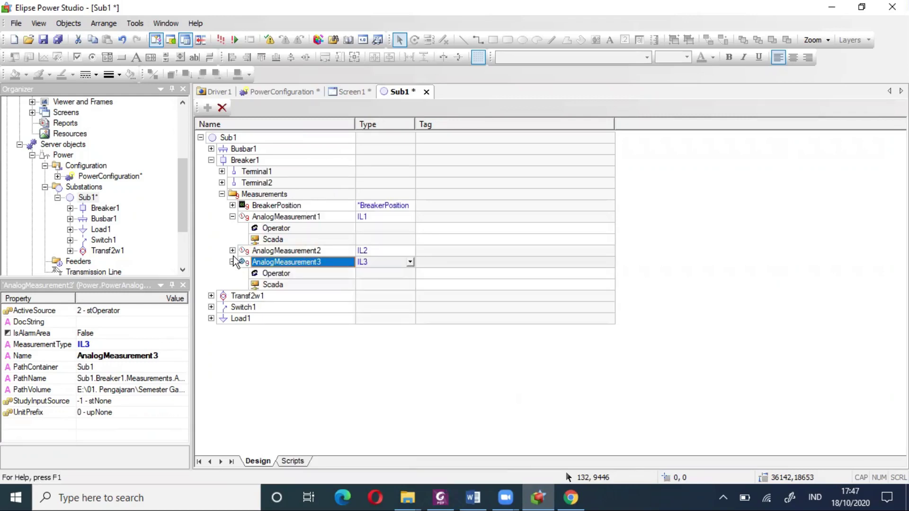
click(232, 250)
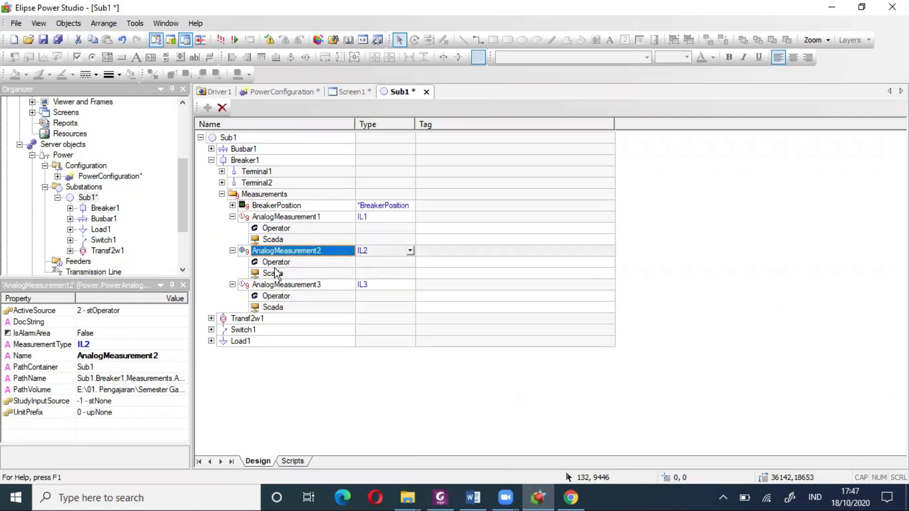
- Read instructions 16 and 17 in the Word module on the Scada sources and AnalogMeasurement1's Tag, and return to Elipse Power Studio
click(473, 497)
scroll(474, 397, down, 5)
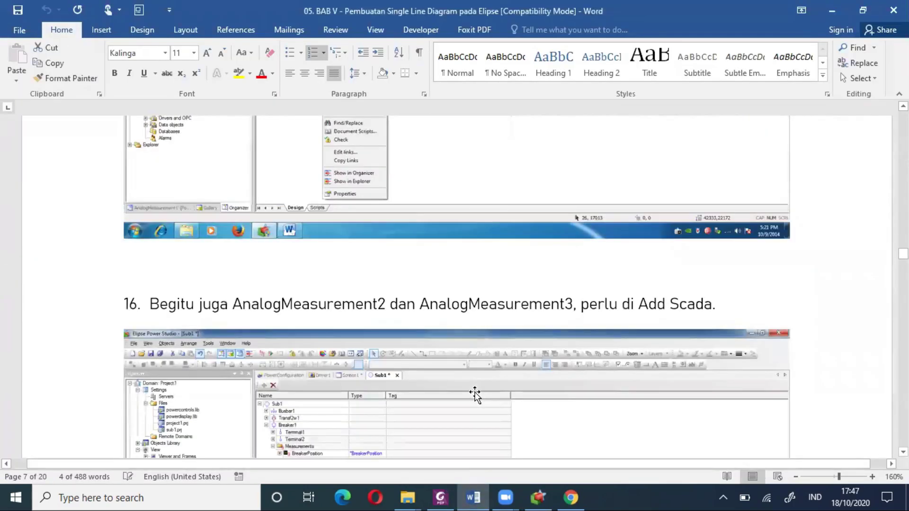
scroll(474, 397, down, 4)
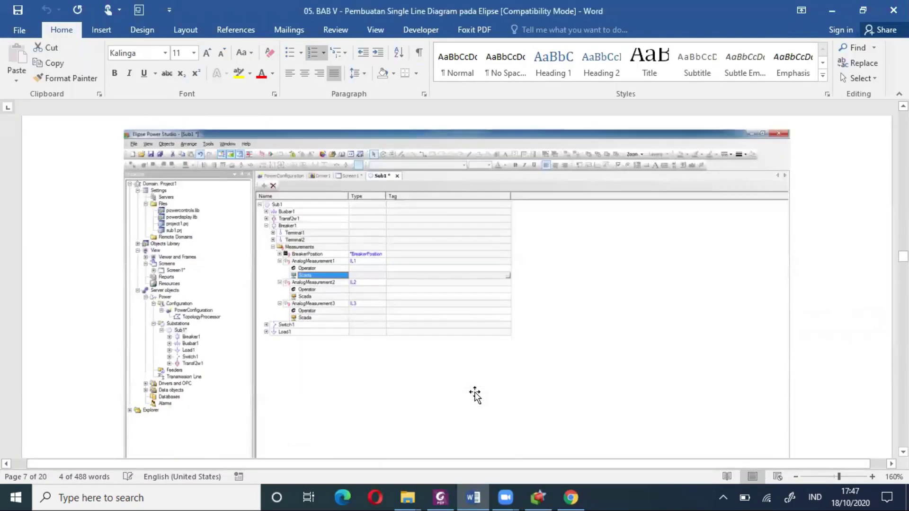
scroll(474, 397, down, 4)
scroll(472, 393, up, 6)
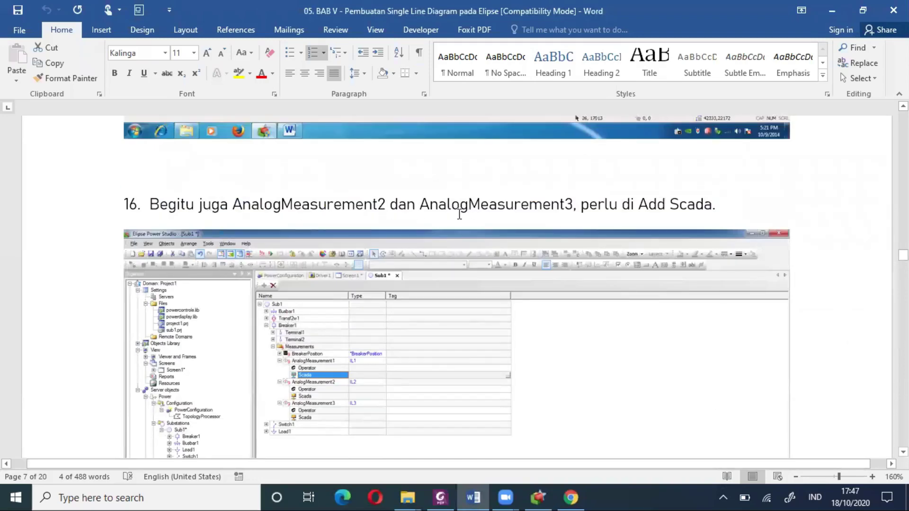
scroll(524, 276, down, 5)
scroll(524, 276, down, 3)
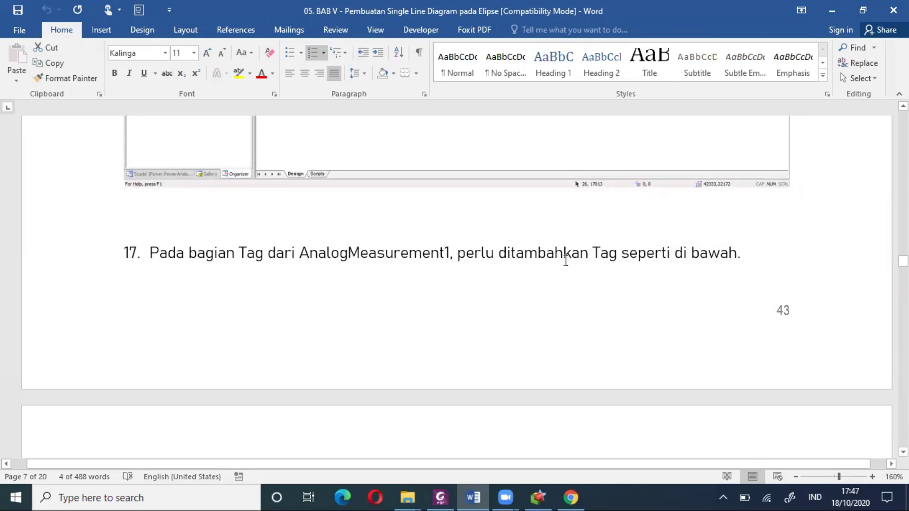
scroll(620, 266, down, 4)
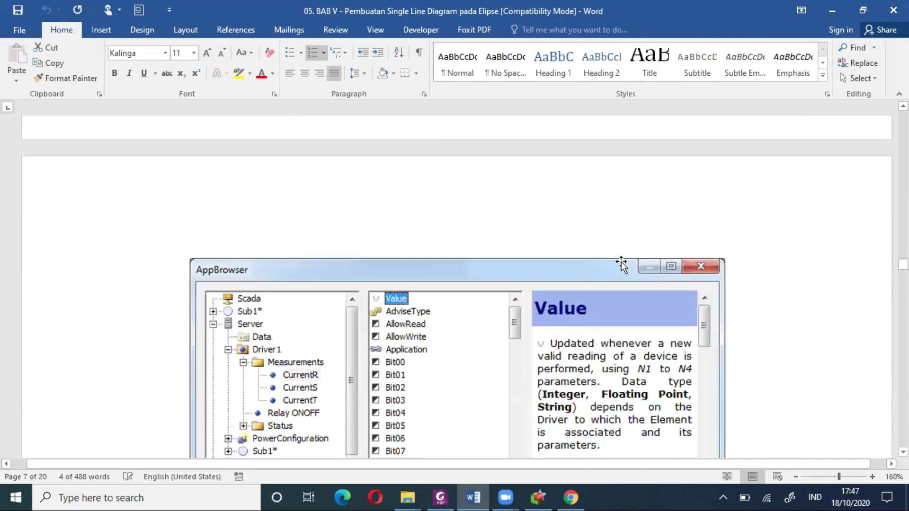
scroll(620, 265, down, 4)
scroll(620, 265, up, 2)
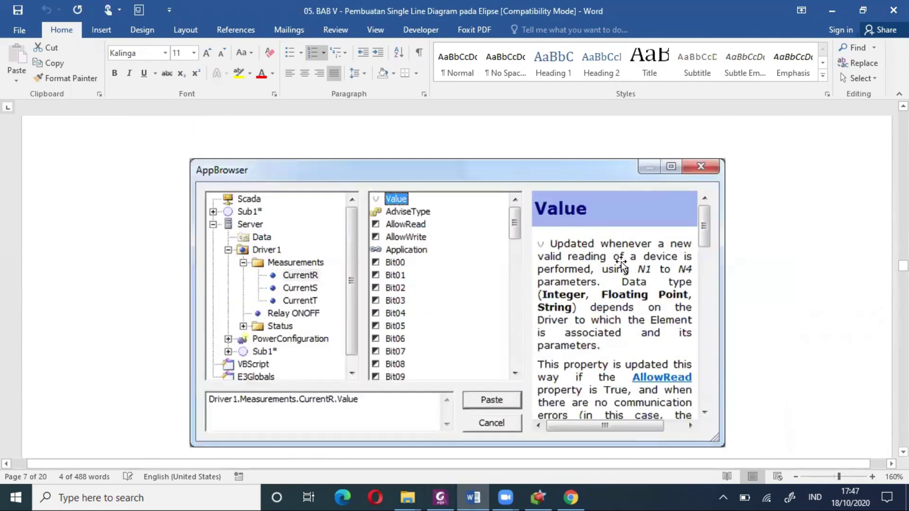
scroll(621, 263, up, 10)
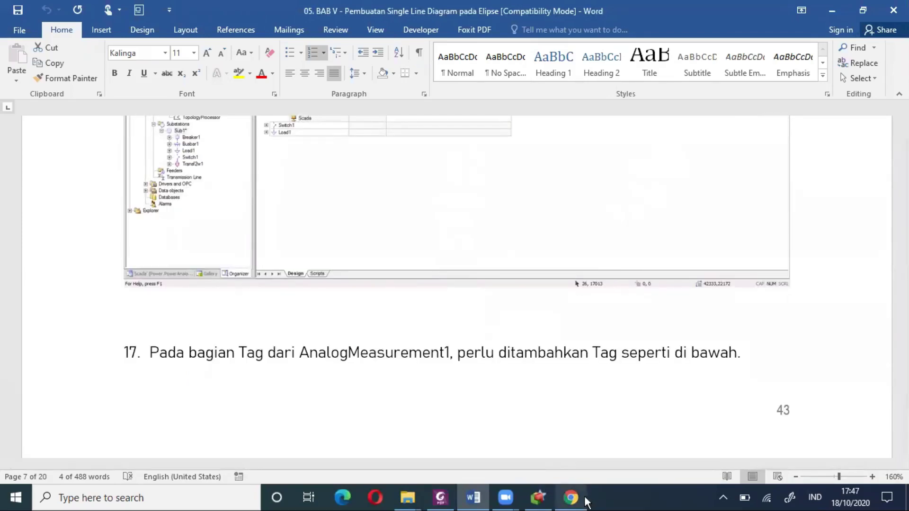
click(540, 497)
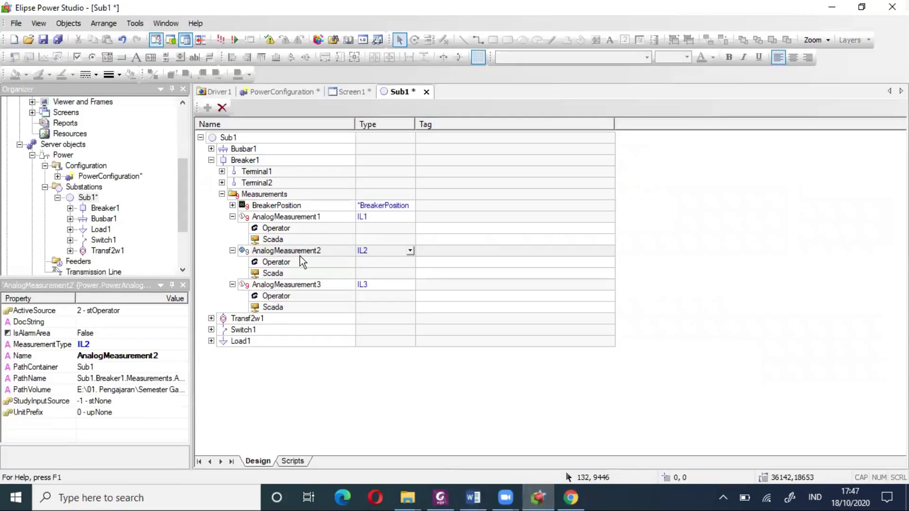
- Open the AppBrowser for the Tag of AnalogMeasurement1's Scada source
click(447, 217)
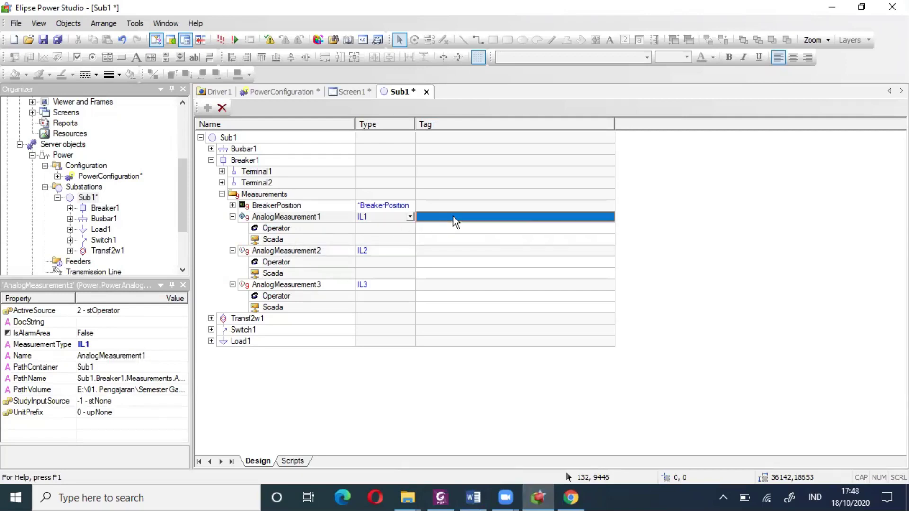
click(433, 238)
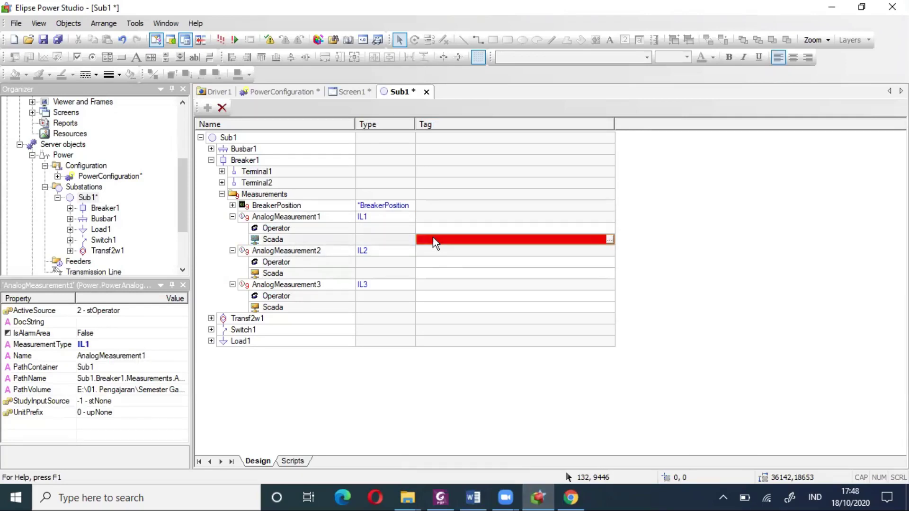
click(610, 240)
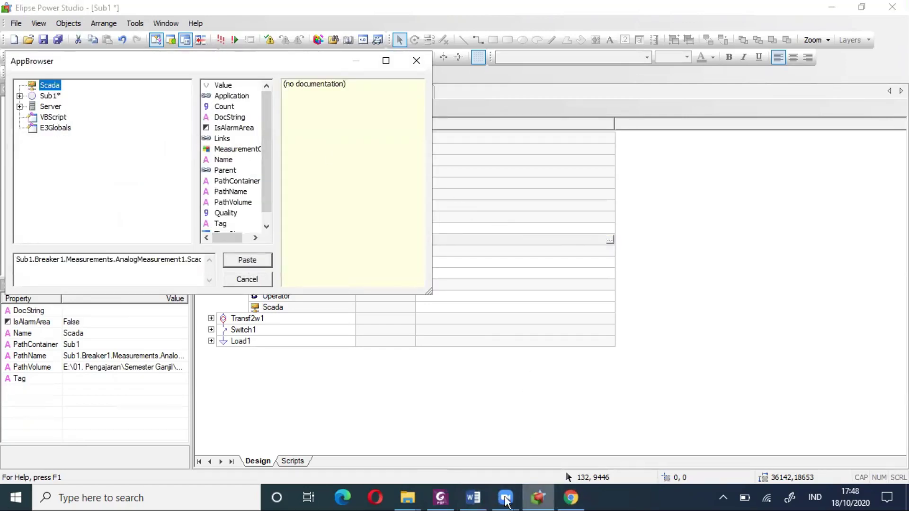
- Check the AppBrowser example and instruction 18 on measurement tags in the Word module, and return to Elipse Power Studio
click(471, 497)
scroll(399, 356, up, 3)
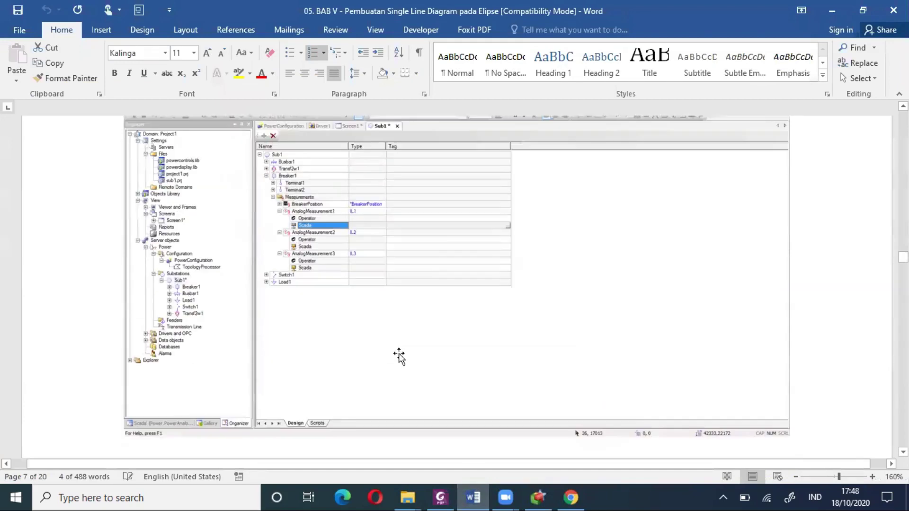
scroll(399, 356, down, 15)
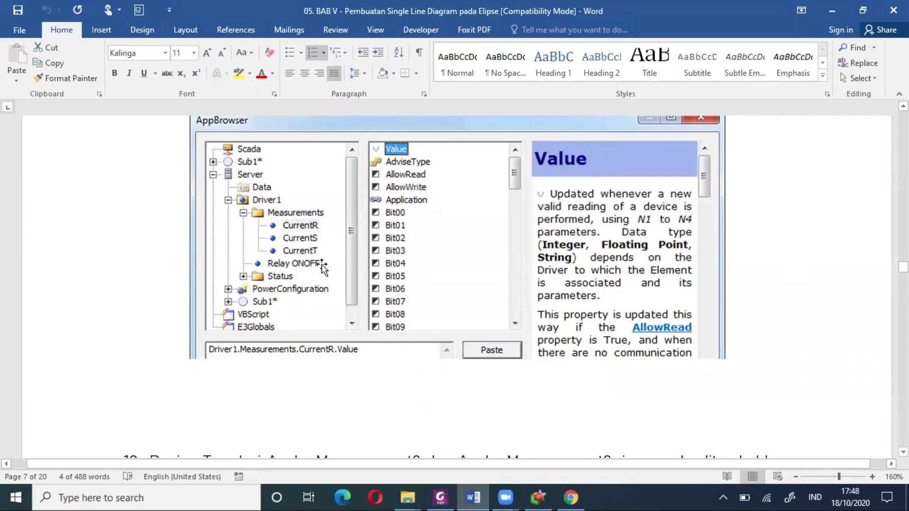
scroll(351, 278, up, 3)
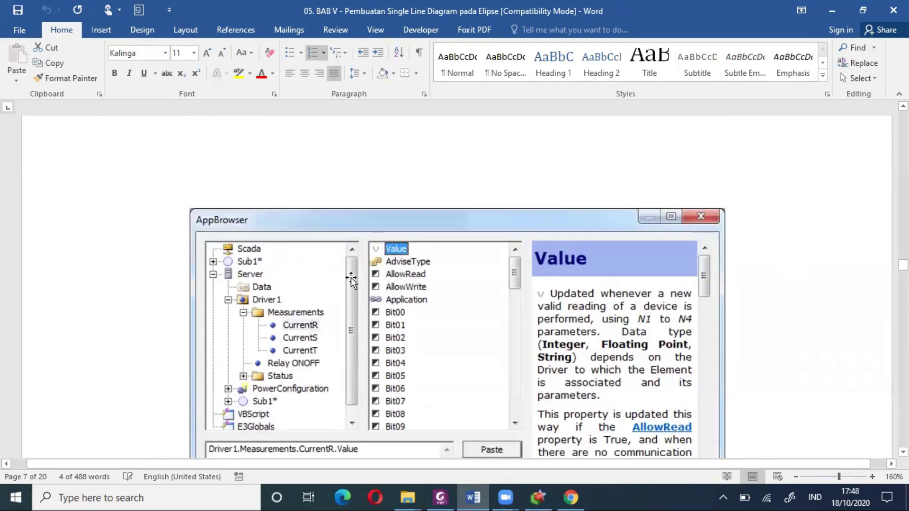
scroll(350, 278, down, 7)
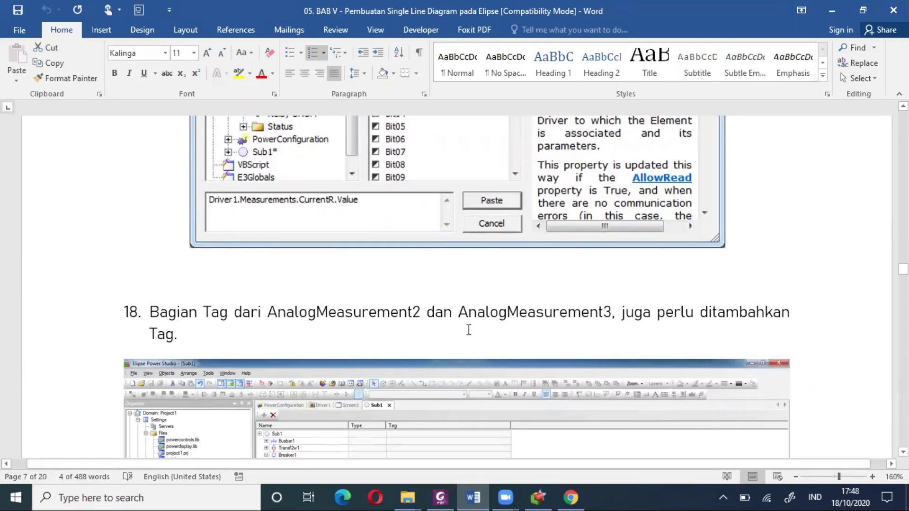
click(539, 498)
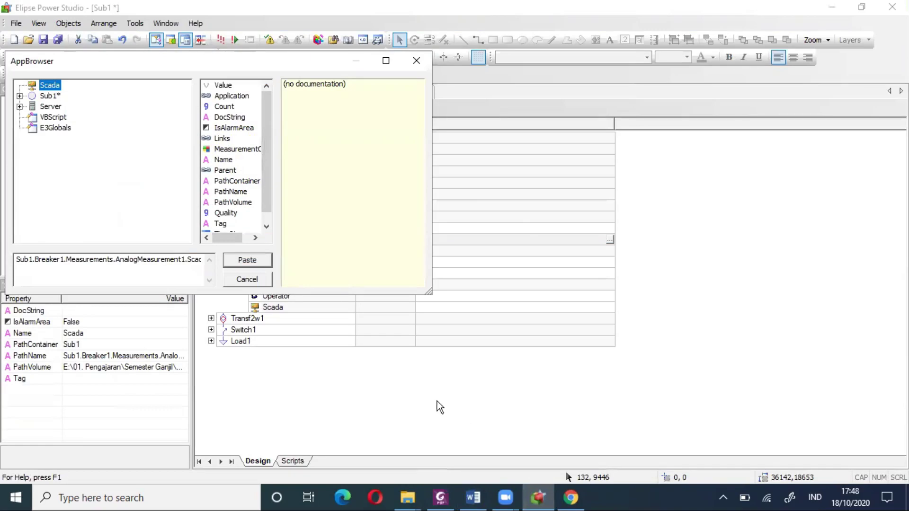
- Link the Tag of AnalogMeasurement1's Scada source to Driver1.Measurements.CurrentR.Value, found under Server
click(20, 107)
click(32, 138)
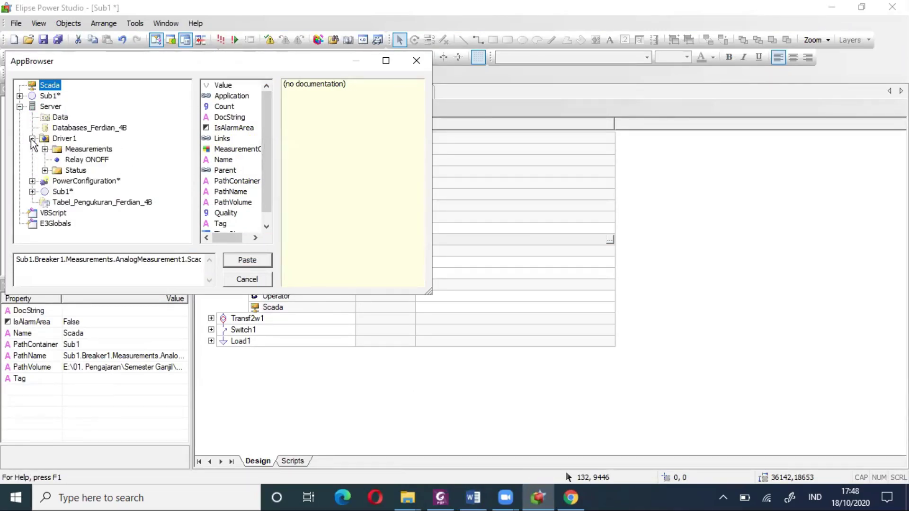
click(44, 149)
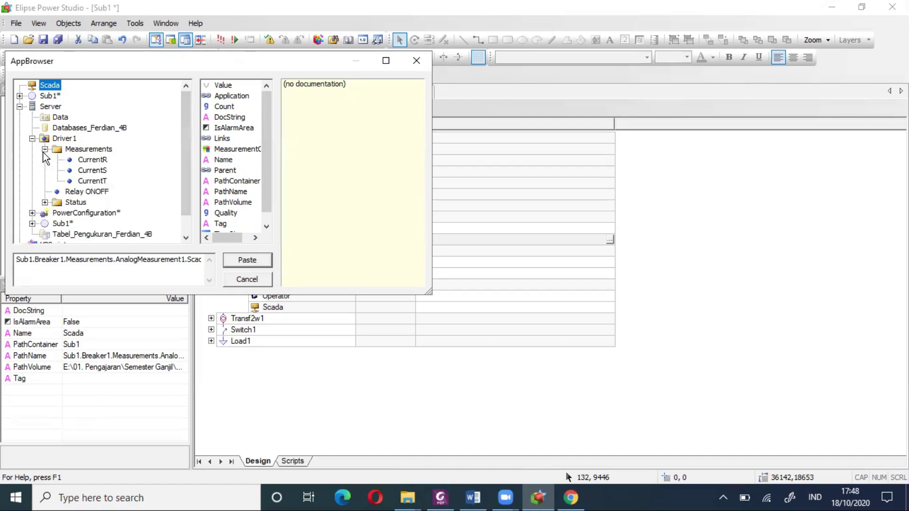
click(101, 163)
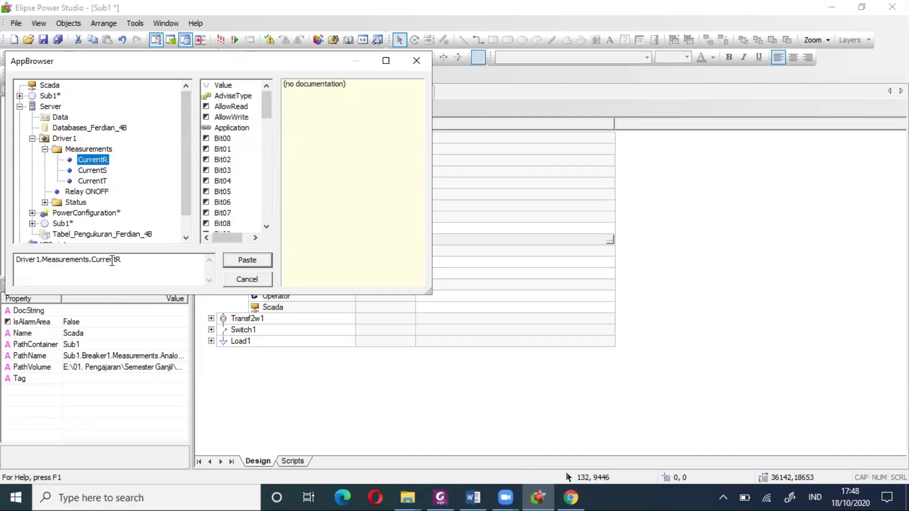
click(226, 86)
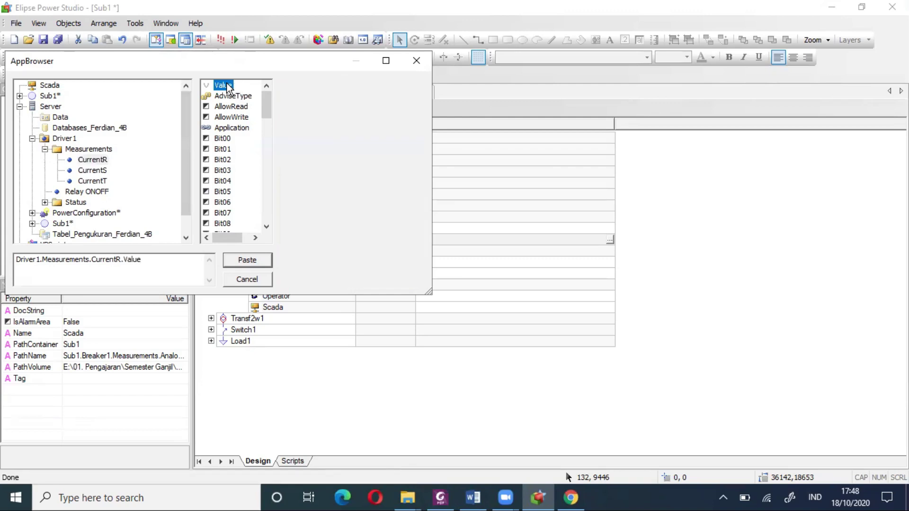
click(262, 263)
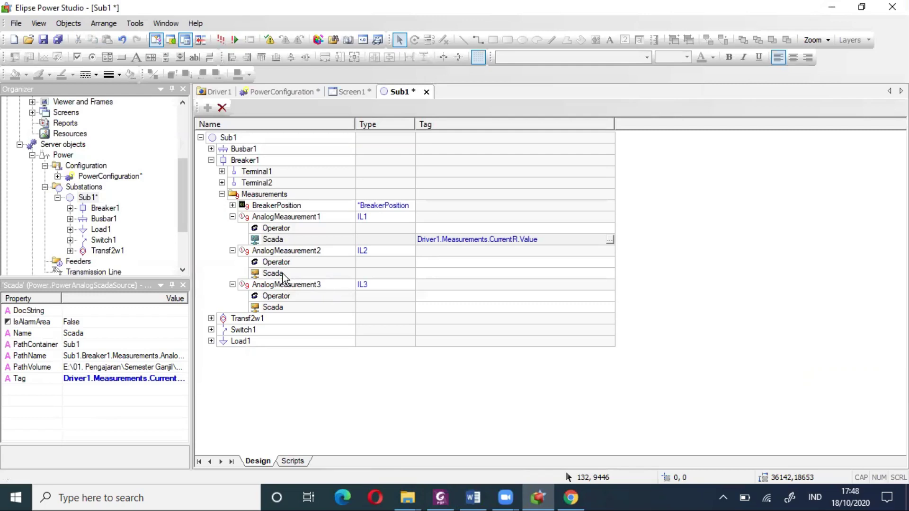
- Link the Tag of AnalogMeasurement2's Scada source to Driver1.Measurements.CurrentS.Value
click(600, 273)
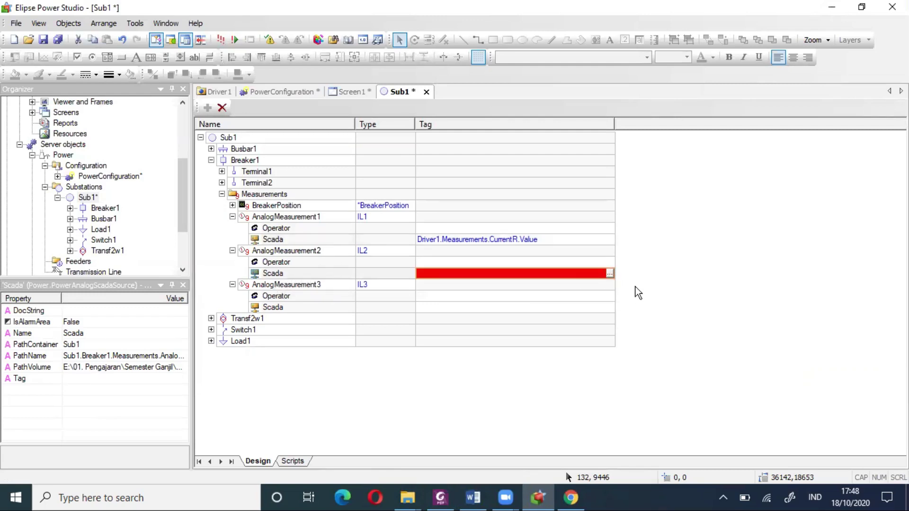
click(611, 273)
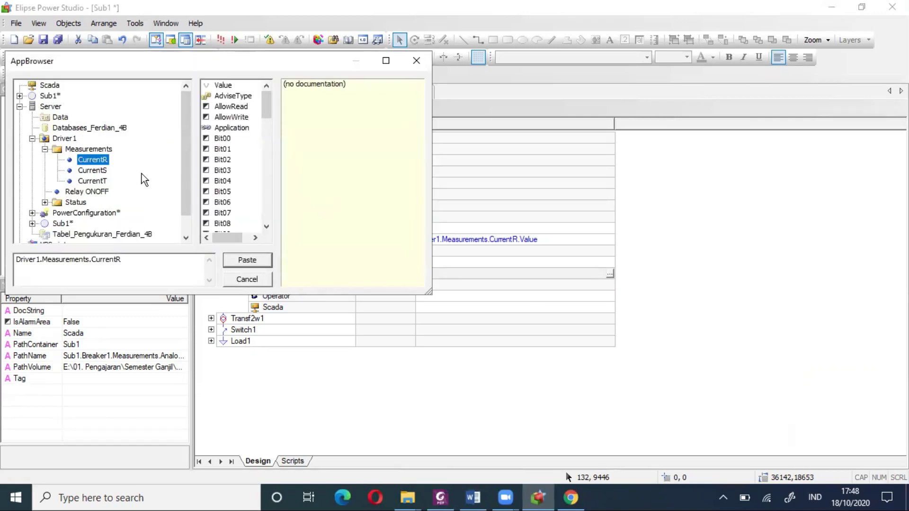
click(99, 172)
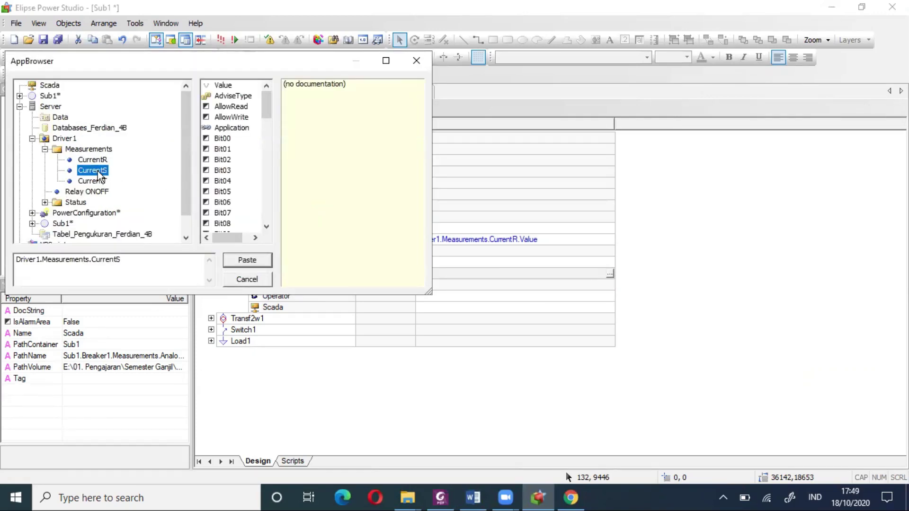
click(230, 87)
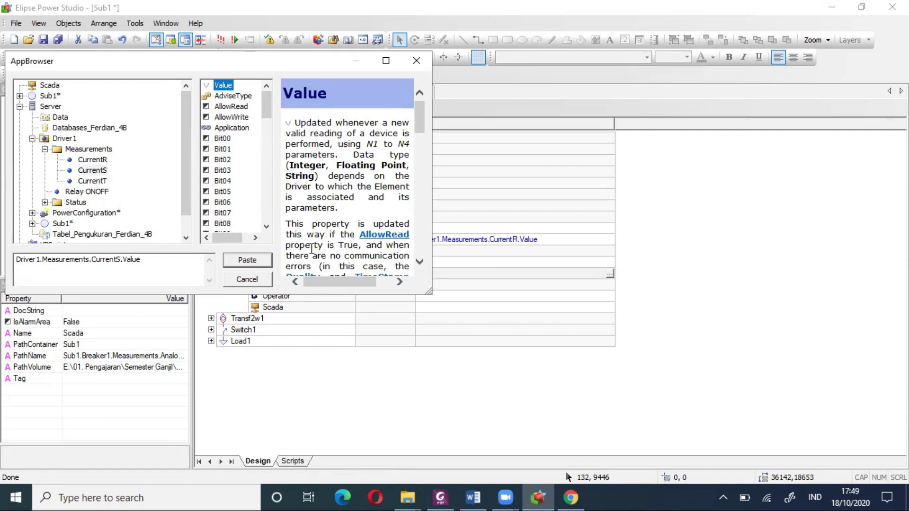
click(256, 264)
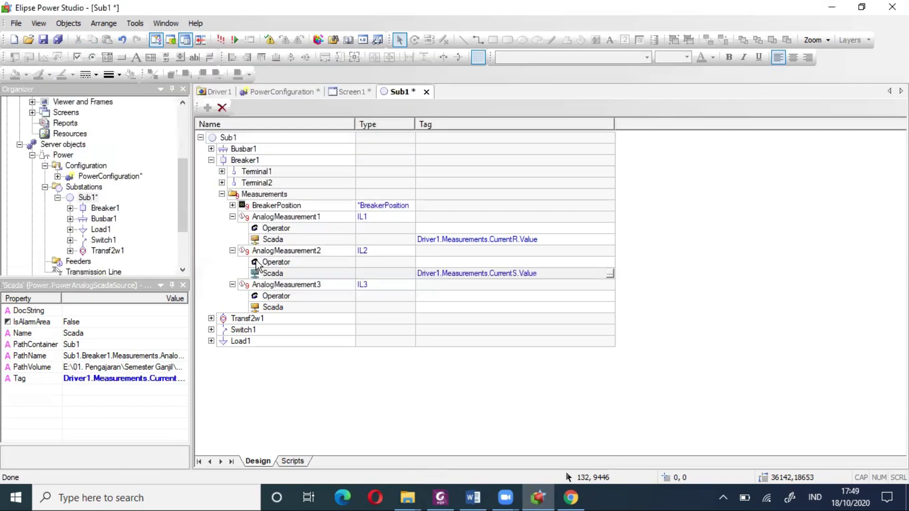
- Link the Tag of AnalogMeasurement3's Scada source to Driver1.Measurements.CurrentT.Value
click(281, 307)
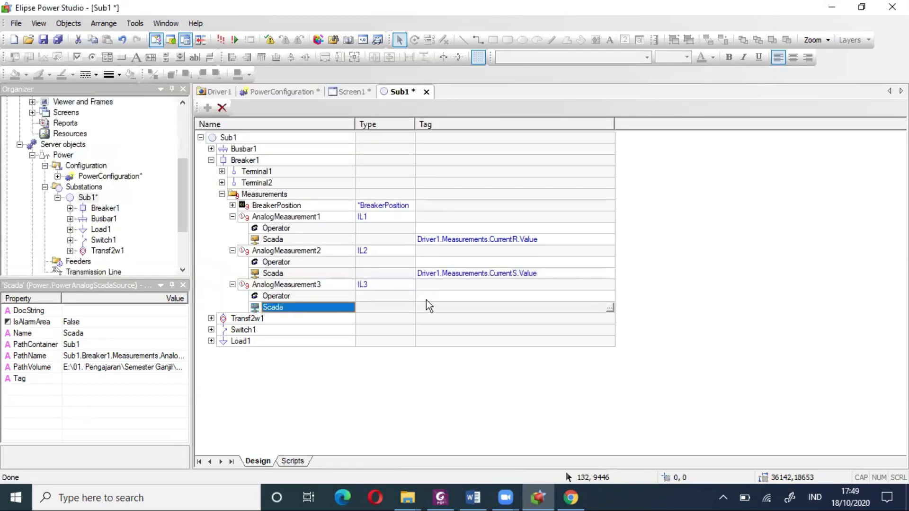
click(609, 308)
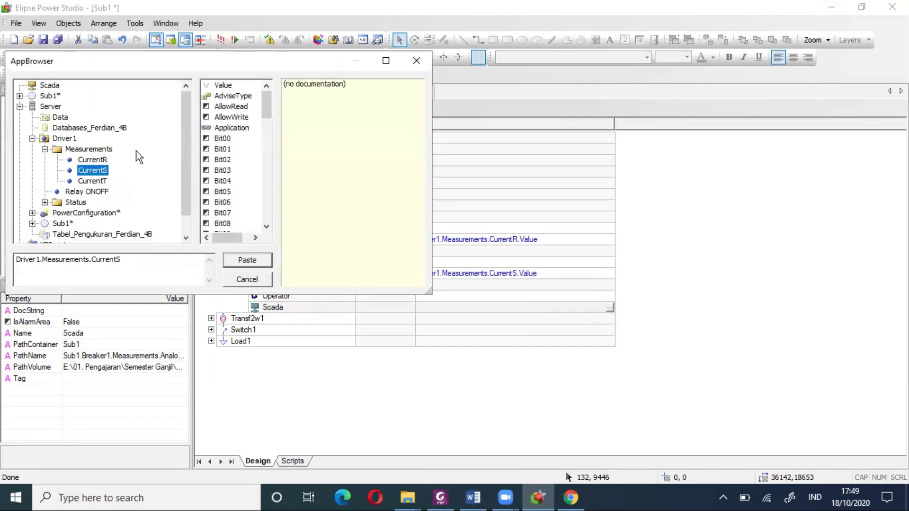
click(92, 182)
click(222, 85)
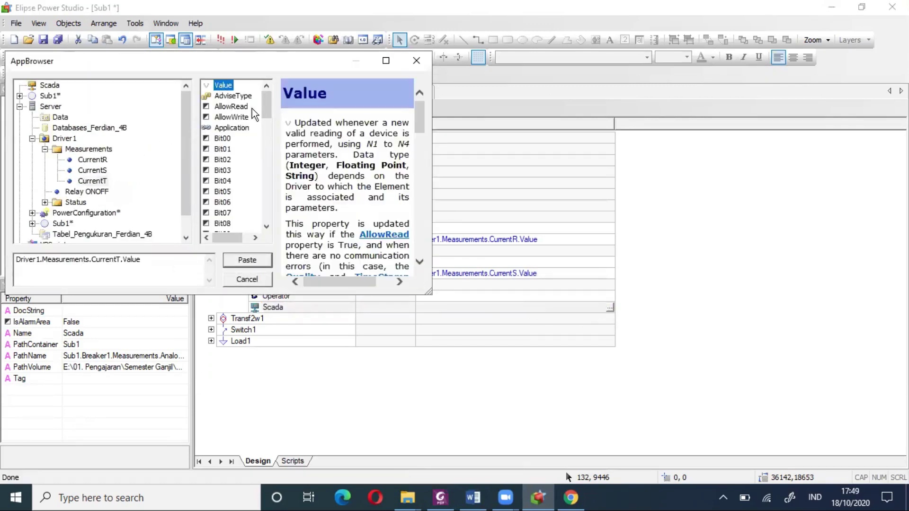
click(256, 263)
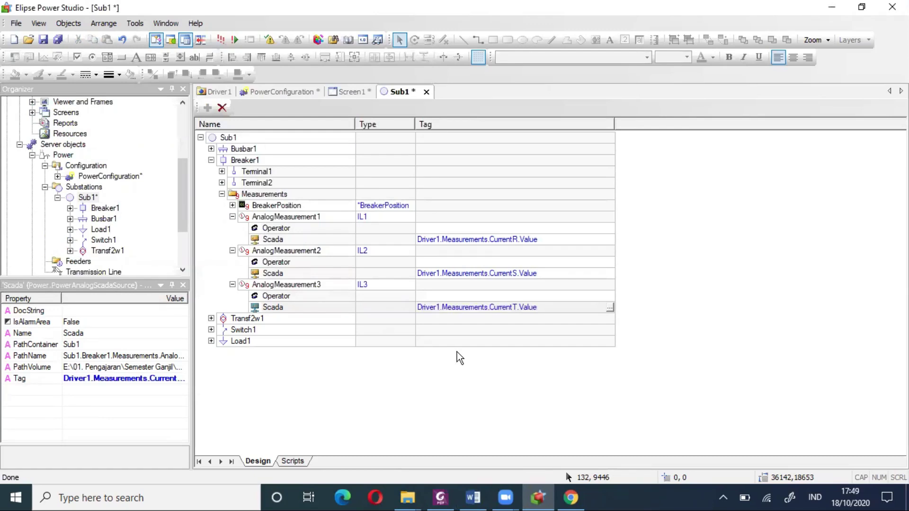
- Switch to the Word module, compare the tags with the figure for instruction 18, and read instruction 19 on AnalogMeasurement1's Active Source
click(473, 496)
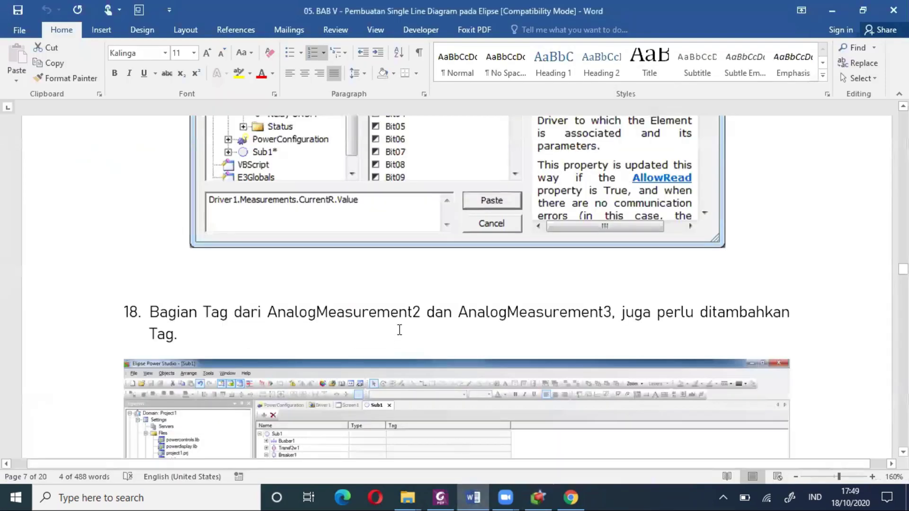
scroll(400, 323, down, 2)
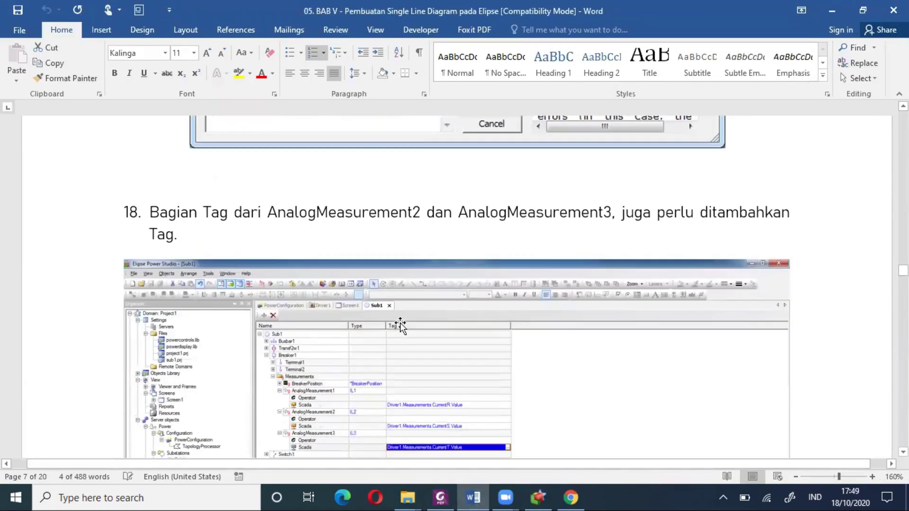
scroll(400, 323, down, 3)
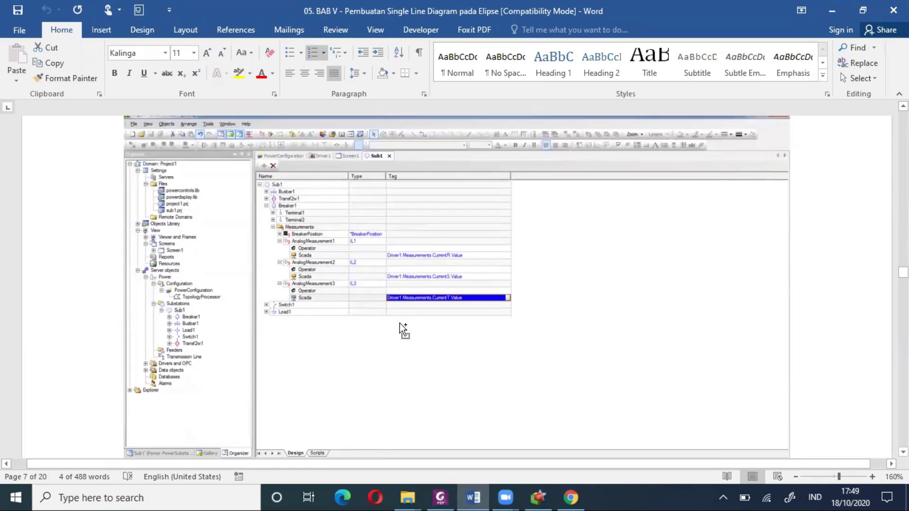
scroll(400, 325, down, 7)
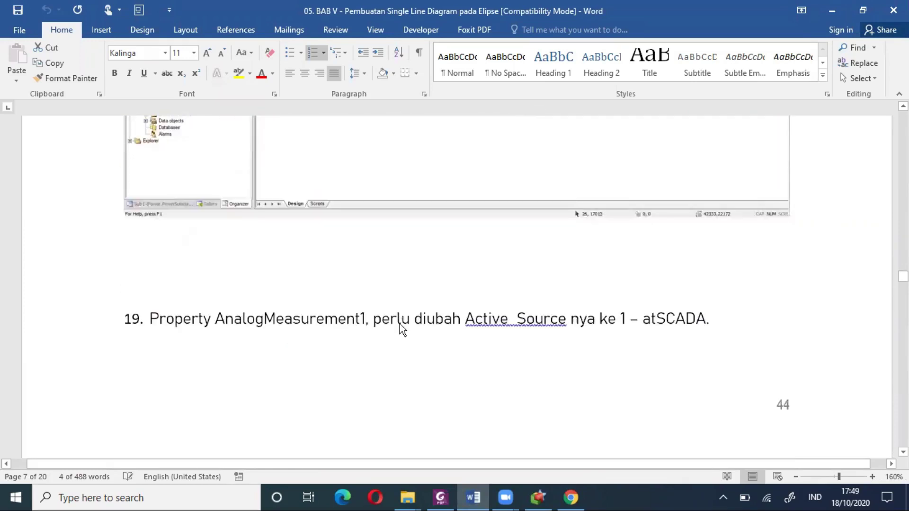
scroll(400, 324, up, 2)
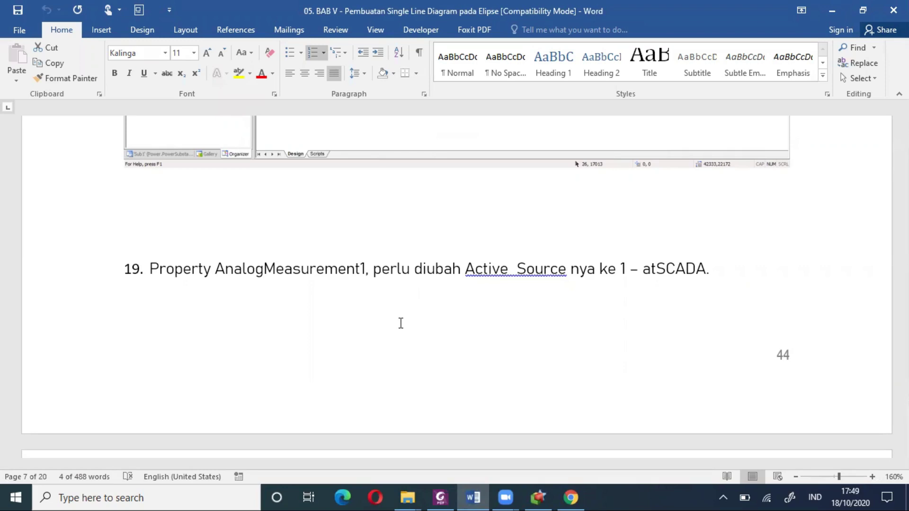
- Check the figure for instruction 19, switch to Elipse Power Studio and set AnalogMeasurement1's ActiveSource to 1 - stScada
scroll(400, 323, down, 8)
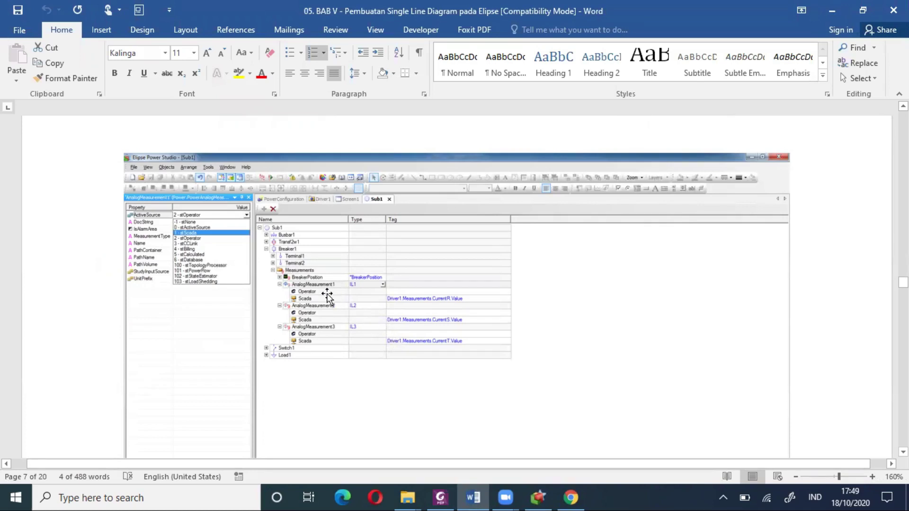
click(538, 497)
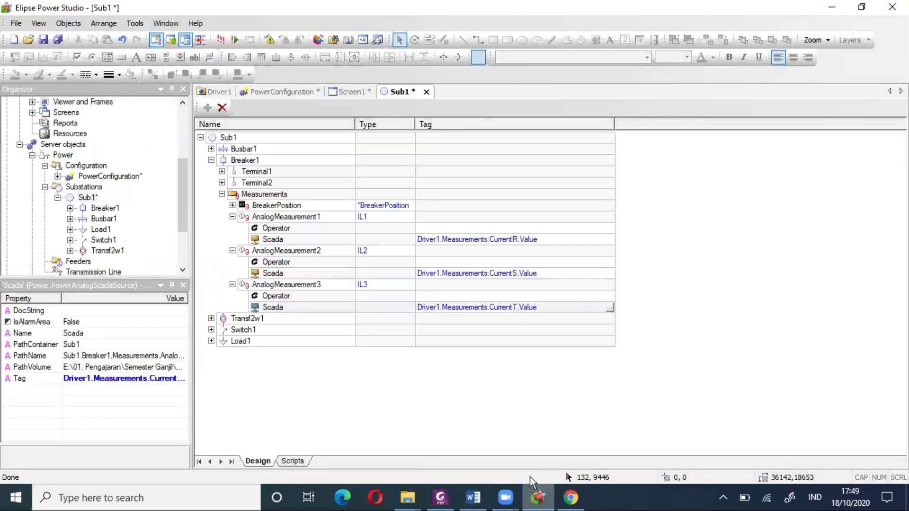
click(303, 216)
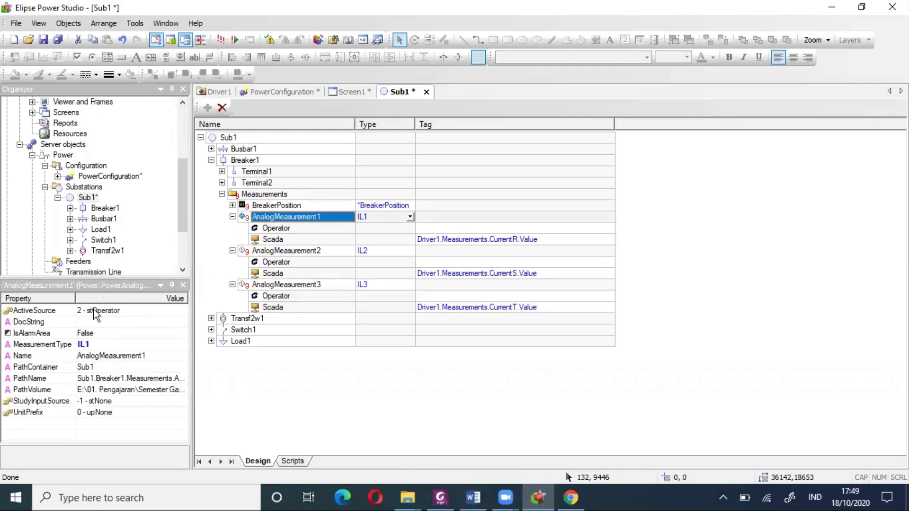
click(98, 309)
click(183, 311)
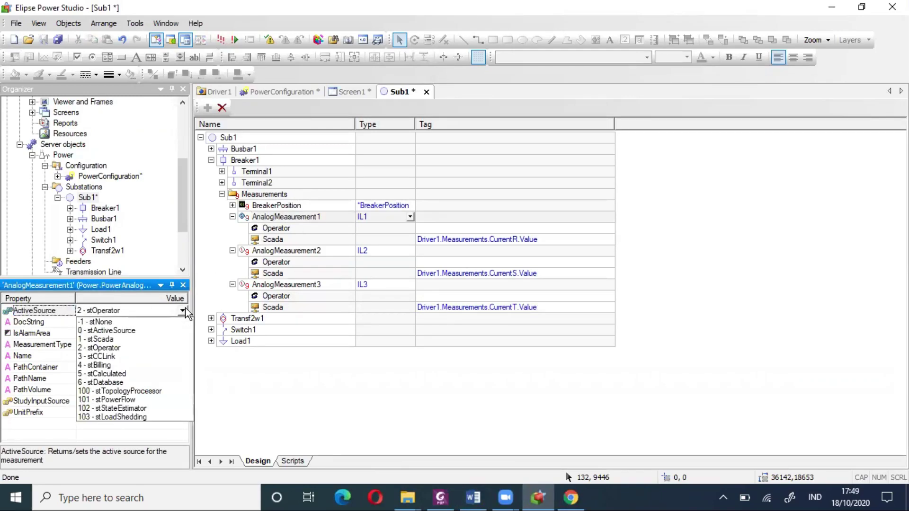
click(97, 339)
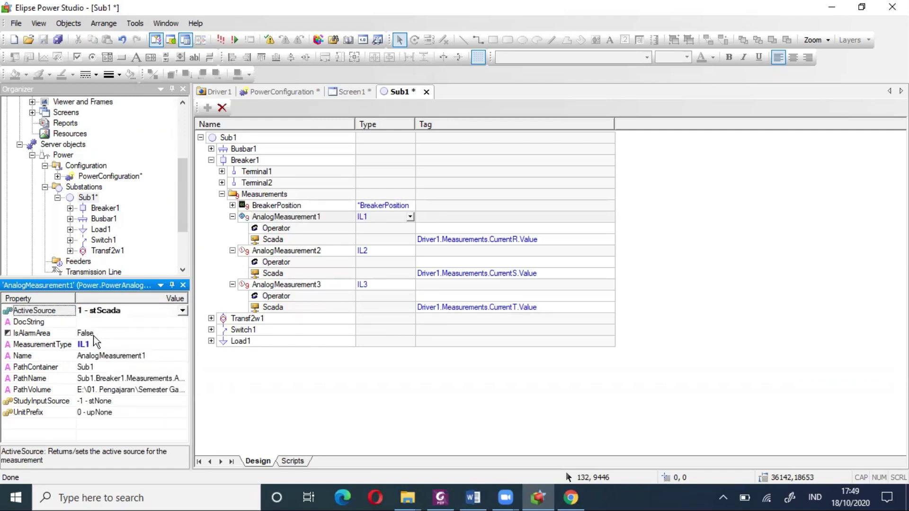
- Set the ActiveSource of AnalogMeasurement2 and AnalogMeasurement3 under Breaker1 to 1 - stScada
click(296, 250)
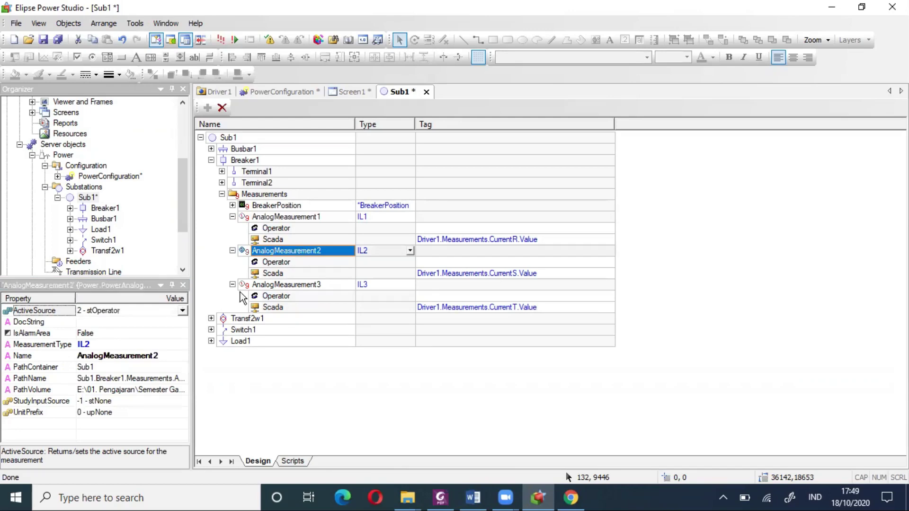
click(182, 310)
click(139, 338)
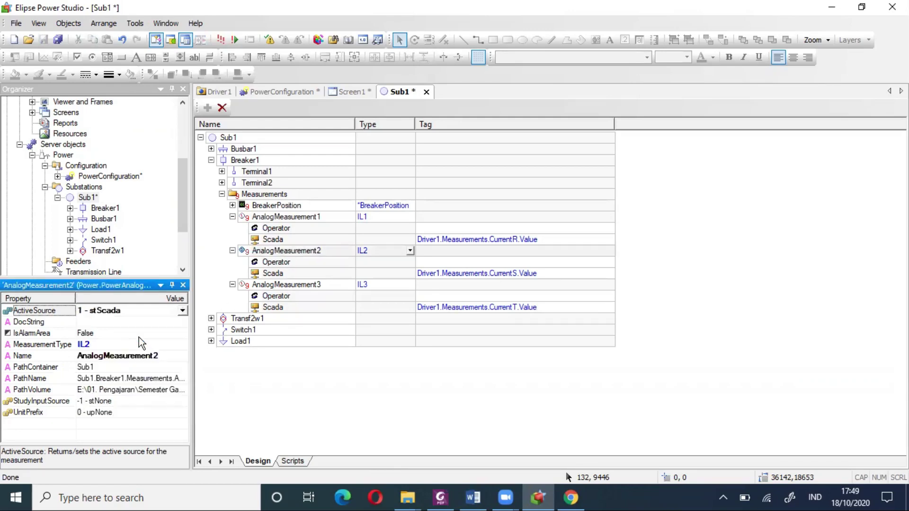
click(329, 285)
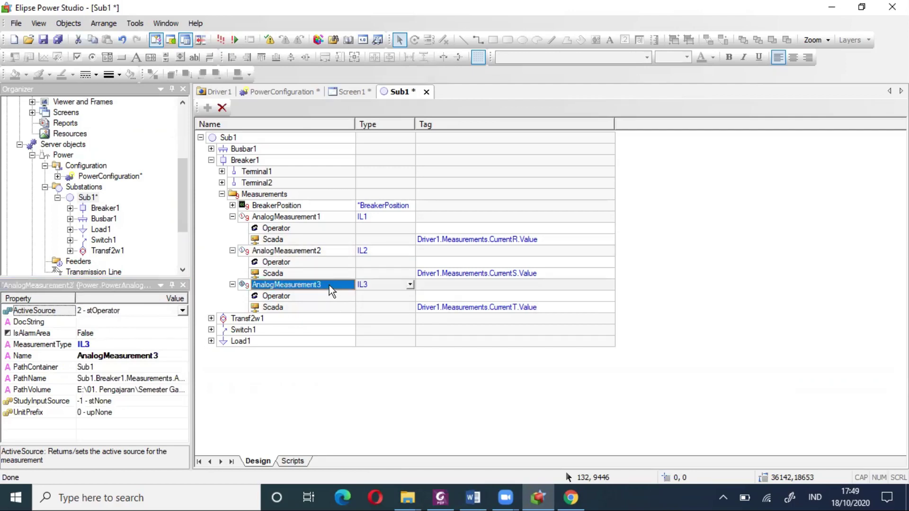
click(182, 310)
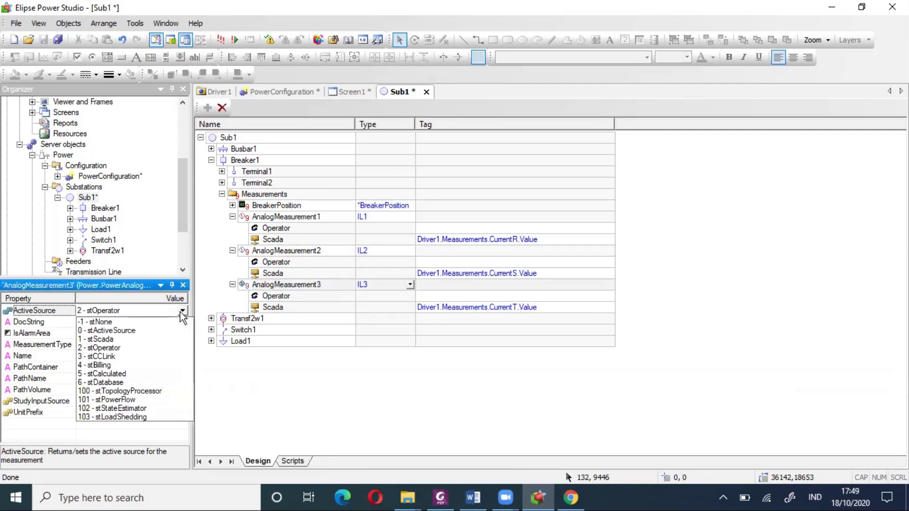
click(129, 339)
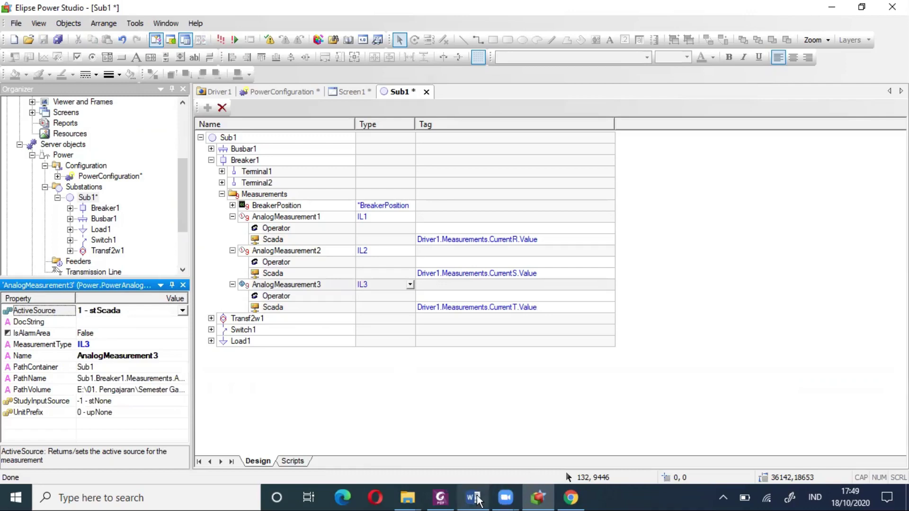
- Switch to the Word module and read instructions 20 to 23 with their figures on the active sources and the return to Screen1
click(474, 498)
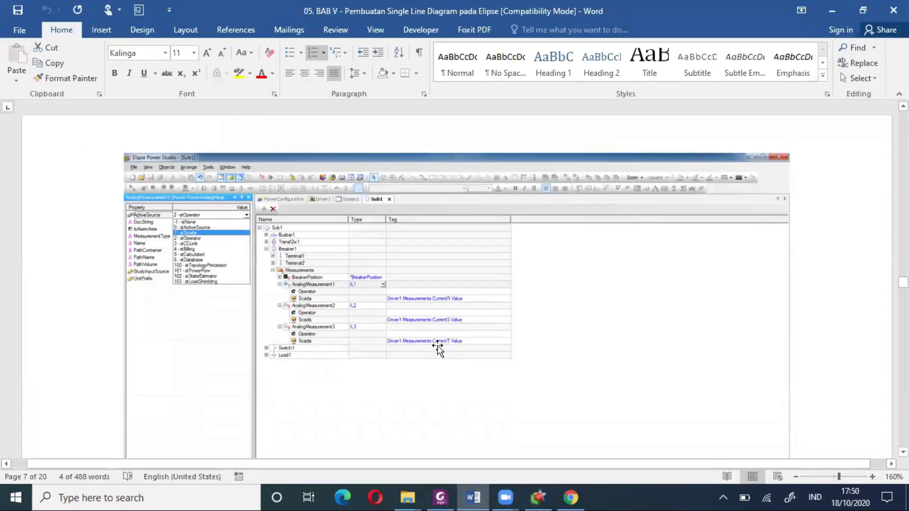
scroll(438, 348, down, 5)
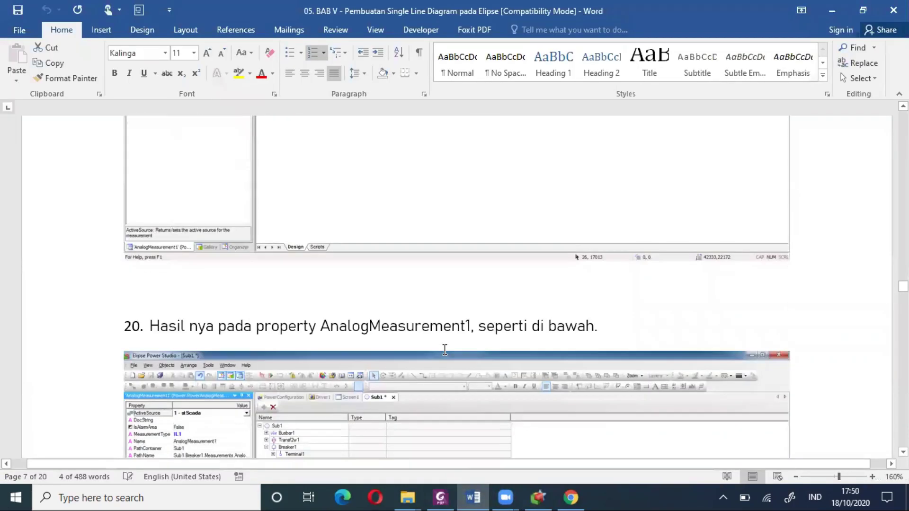
scroll(444, 350, down, 4)
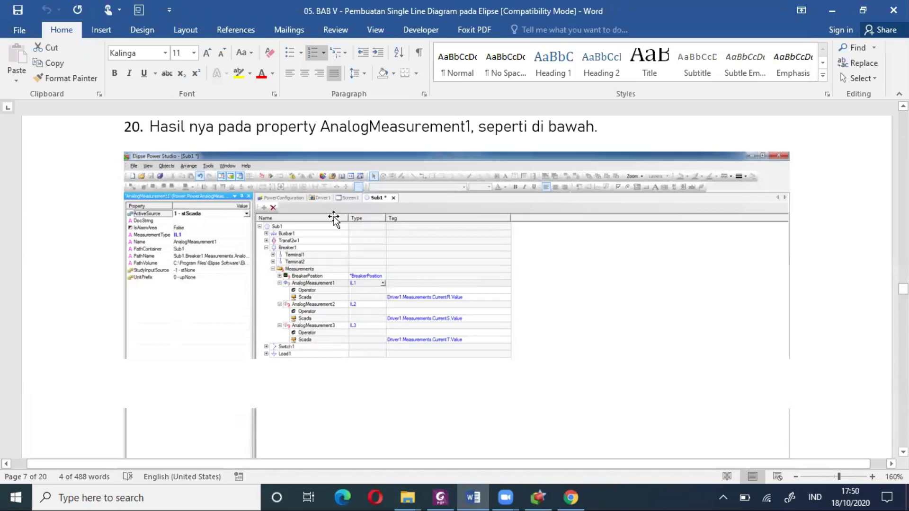
scroll(472, 248, down, 5)
scroll(473, 248, down, 2)
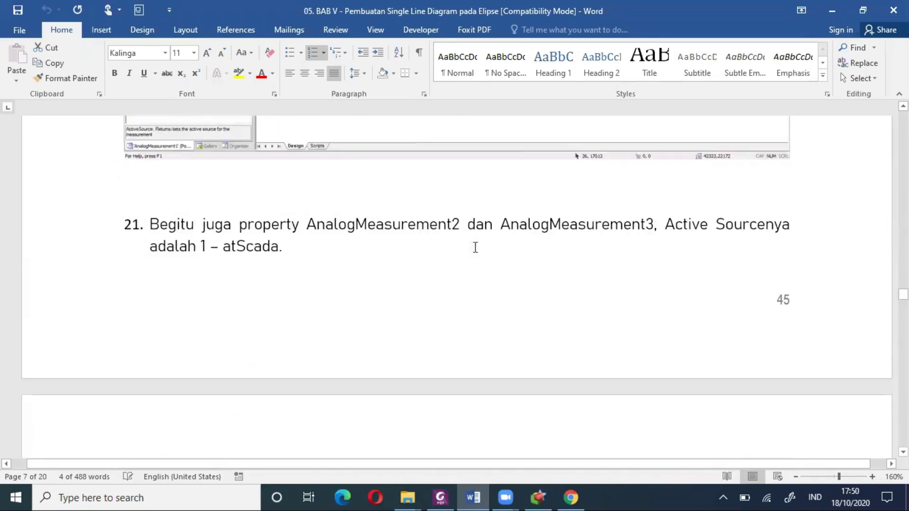
click(661, 229)
click(299, 248)
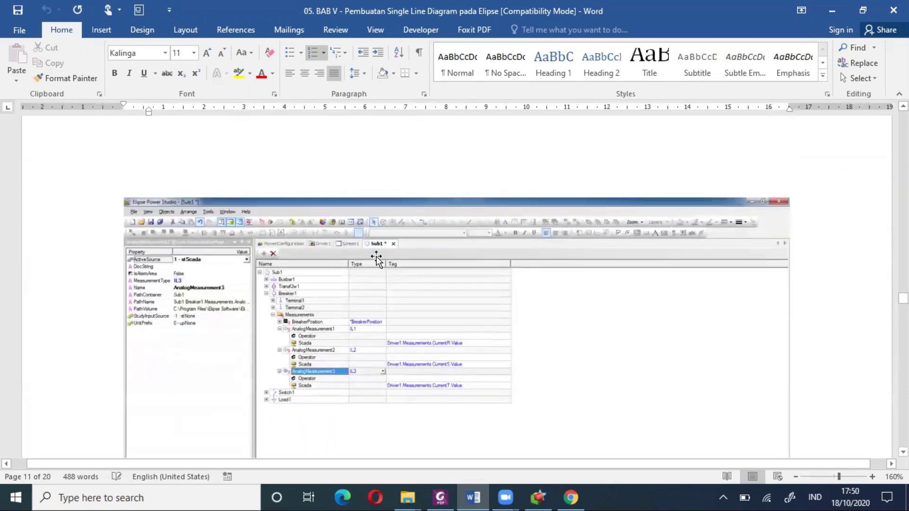
scroll(376, 258, down, 10)
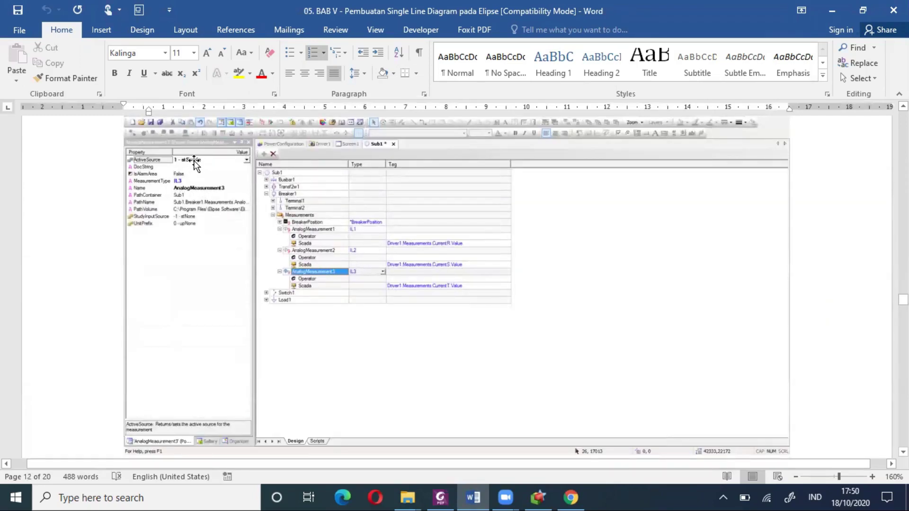
scroll(412, 242, down, 6)
scroll(410, 240, down, 7)
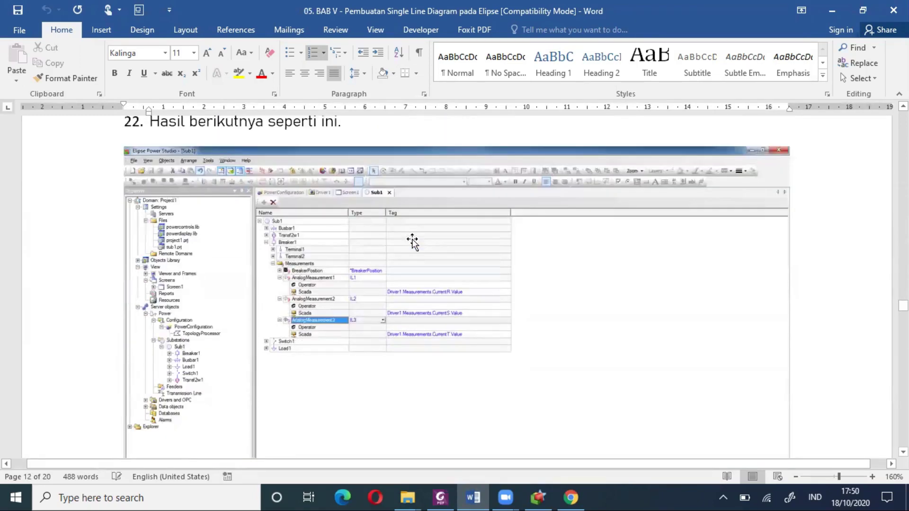
scroll(419, 241, up, 6)
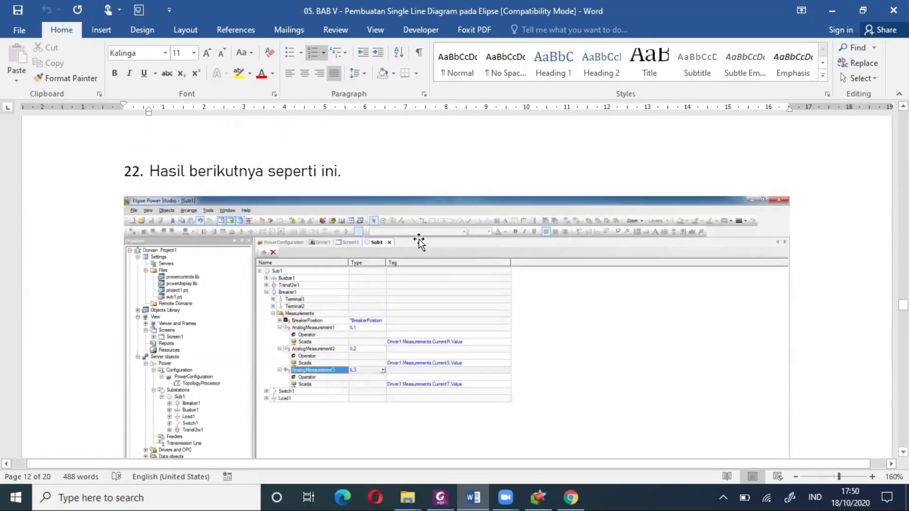
scroll(418, 242, down, 8)
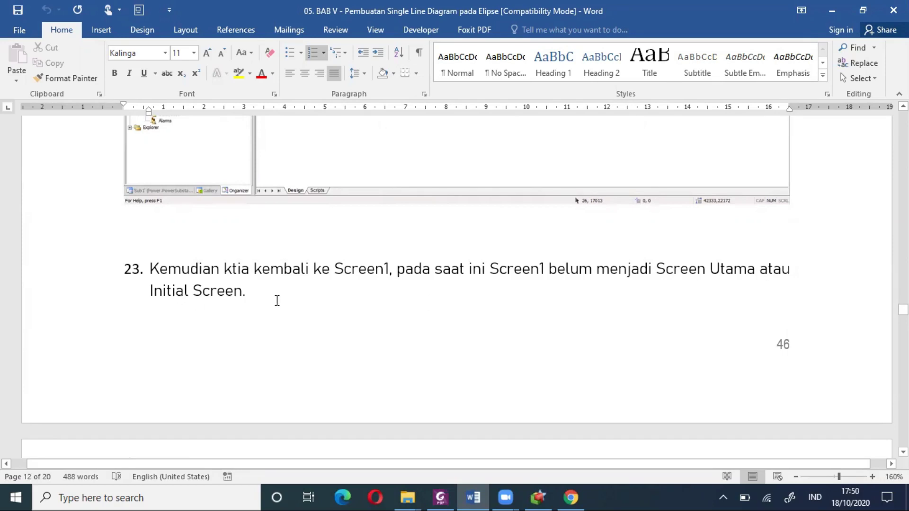
scroll(277, 300, down, 10)
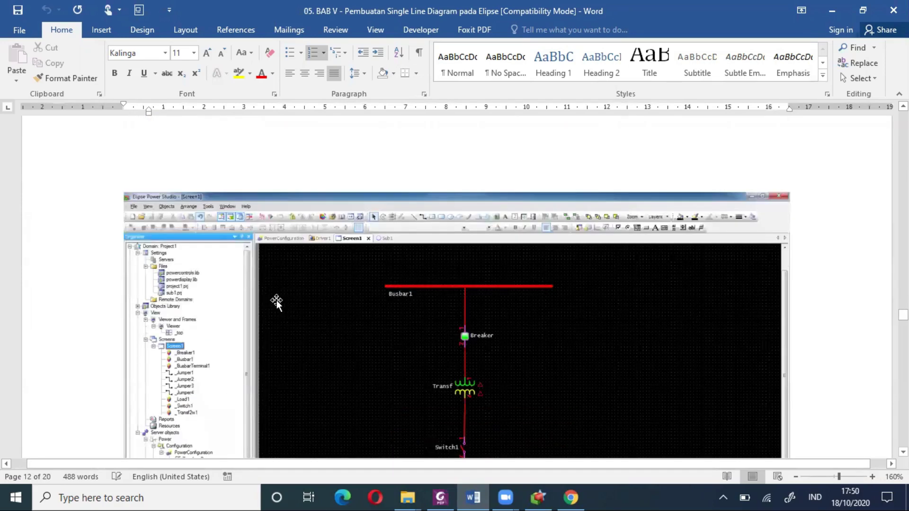
- Display Screen1 in Elipse Power Studio, and read instructions 24 and 25 in the Word module on changing the Viewer's initial screen
click(538, 497)
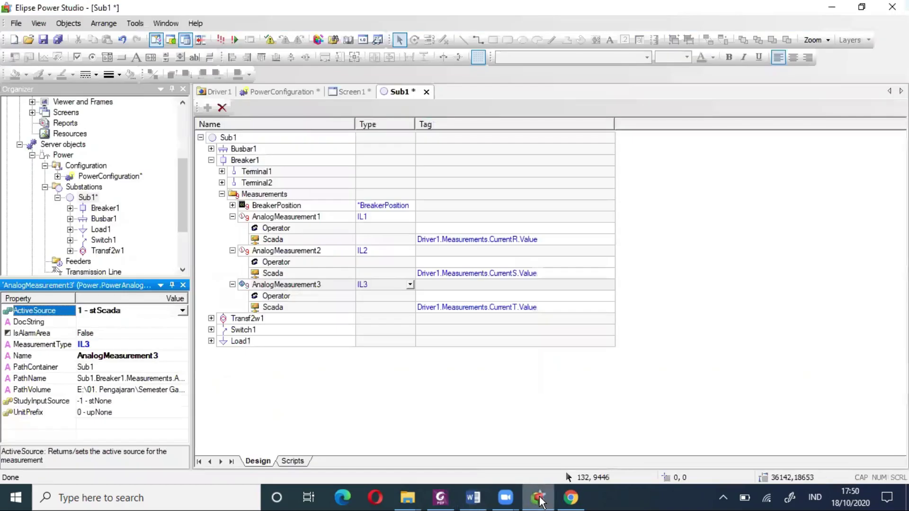
click(344, 92)
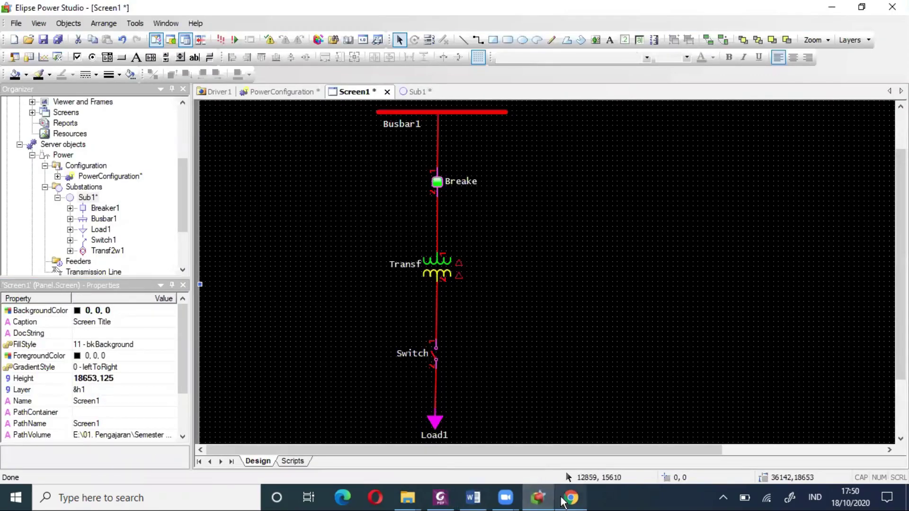
click(471, 497)
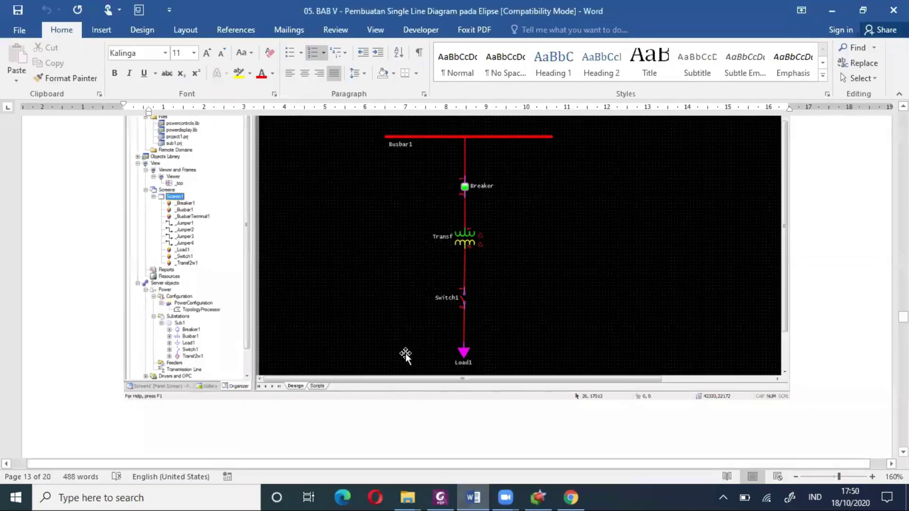
scroll(405, 354, down, 10)
scroll(405, 354, down, 2)
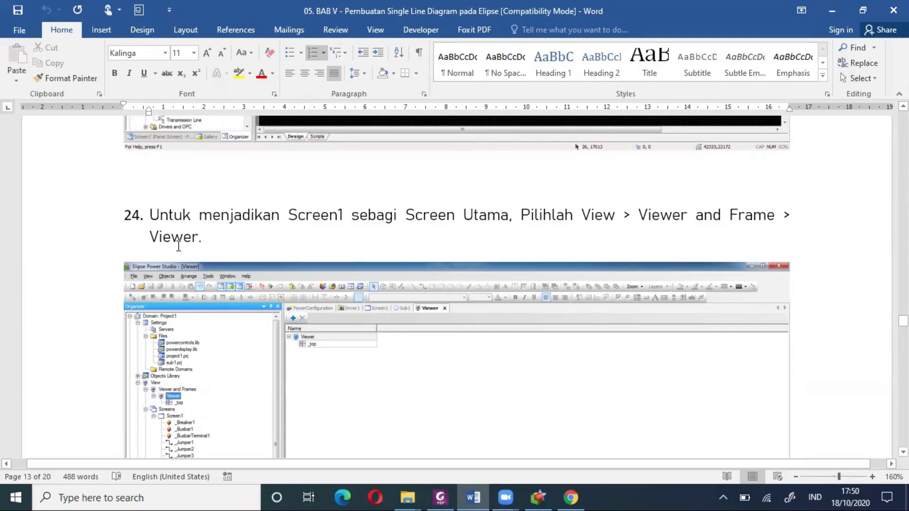
scroll(177, 244, down, 3)
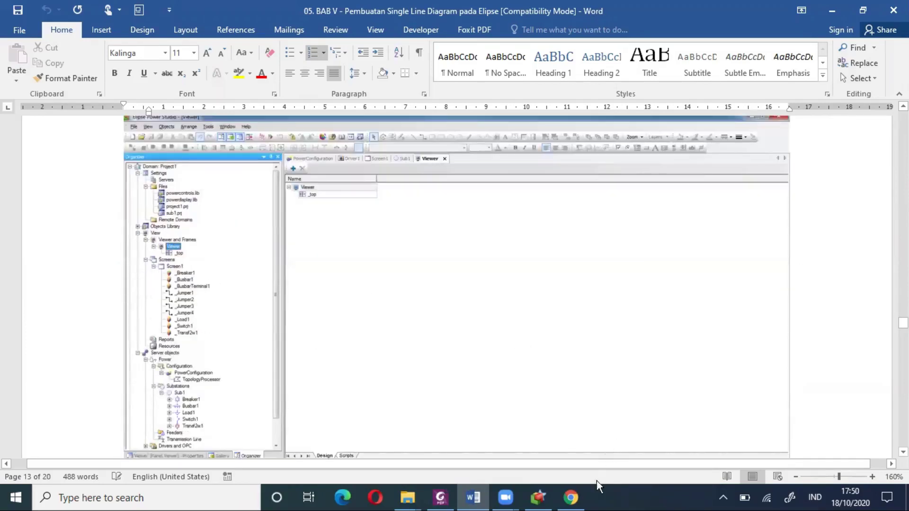
scroll(353, 360, down, 3)
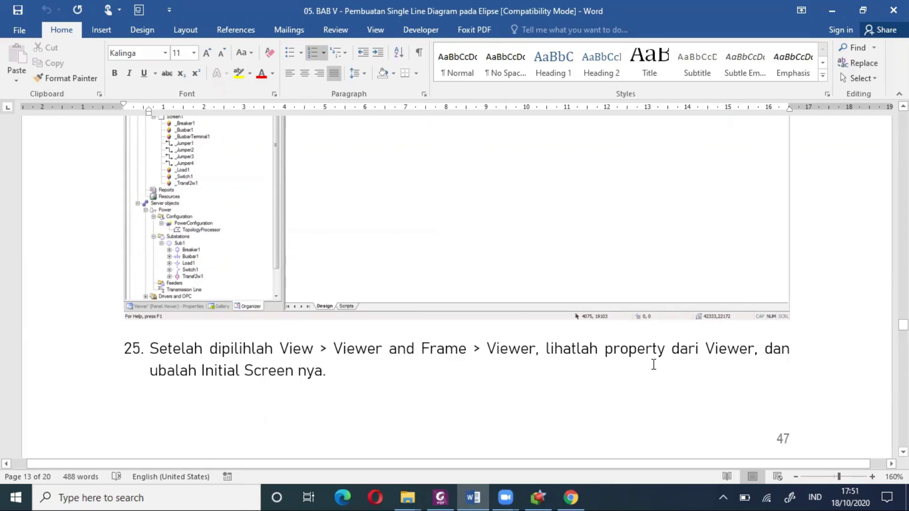
scroll(653, 365, down, 4)
scroll(653, 364, up, 4)
- Switch to Elipse Power Studio, open the Viewer from Viewer and Frames, and select its Viewer object
click(538, 497)
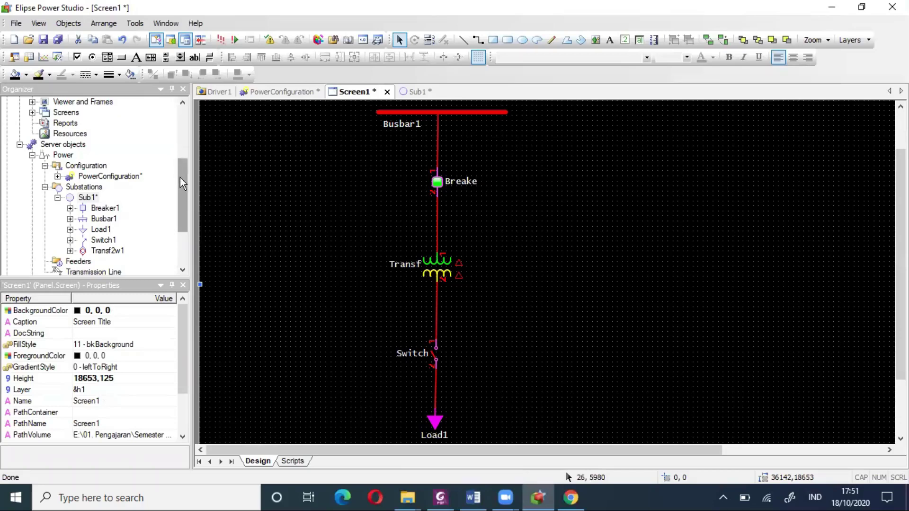
click(32, 102)
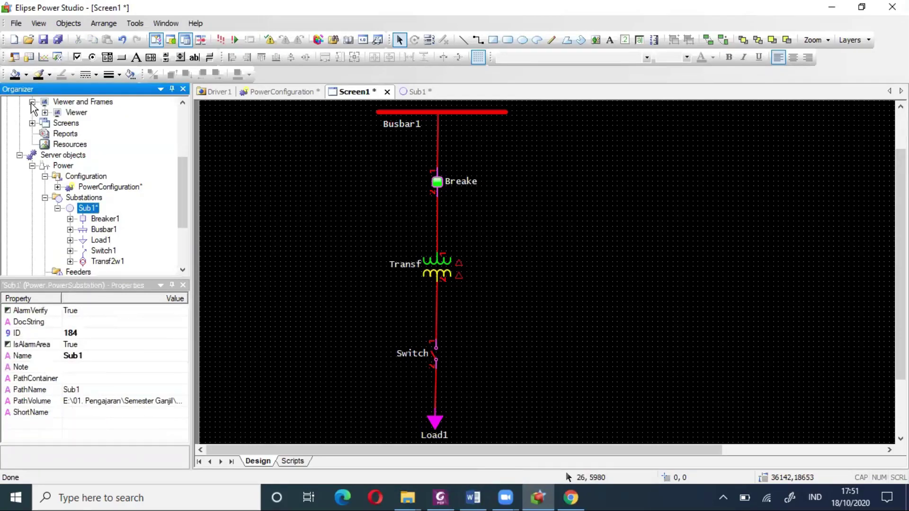
click(45, 113)
click(77, 115)
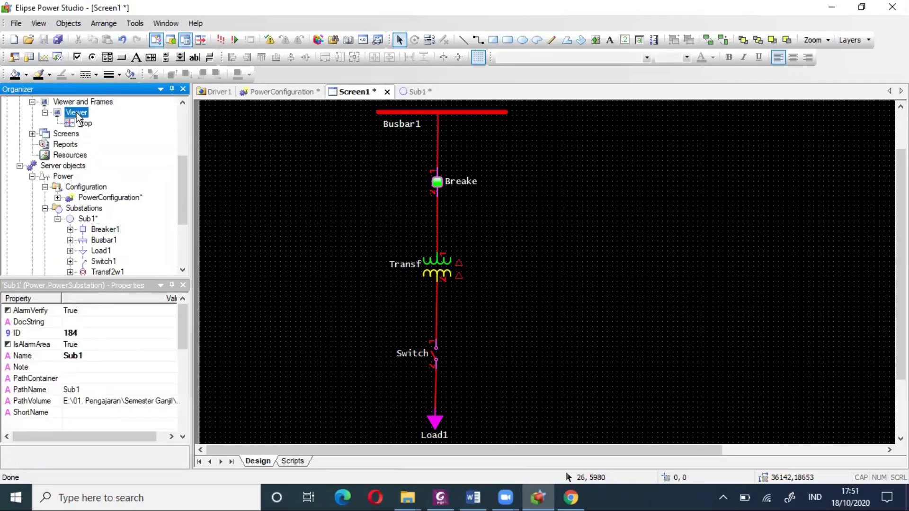
double_click(78, 115)
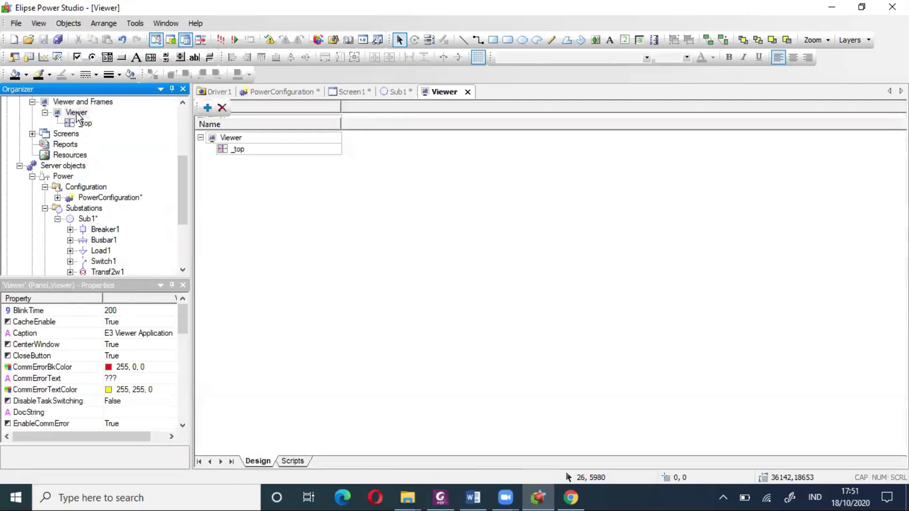
click(248, 141)
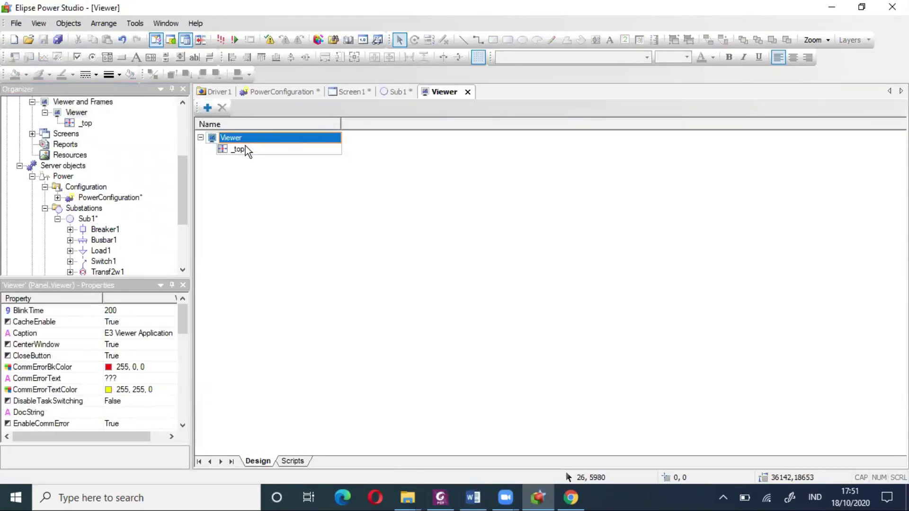
click(242, 149)
click(246, 140)
- Set the Viewer's InitialScreen property to Screen1 and check it against instruction 27 in the Word module
drag(183, 314, 185, 351)
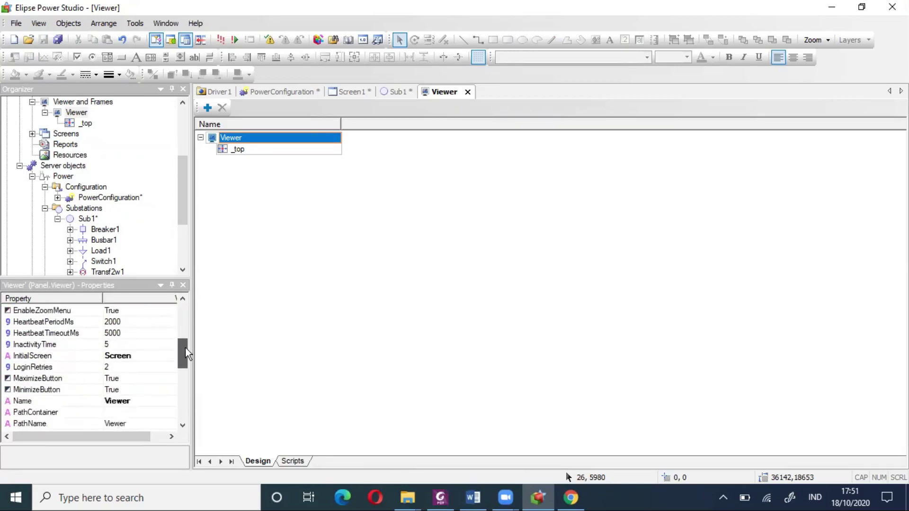
click(130, 357)
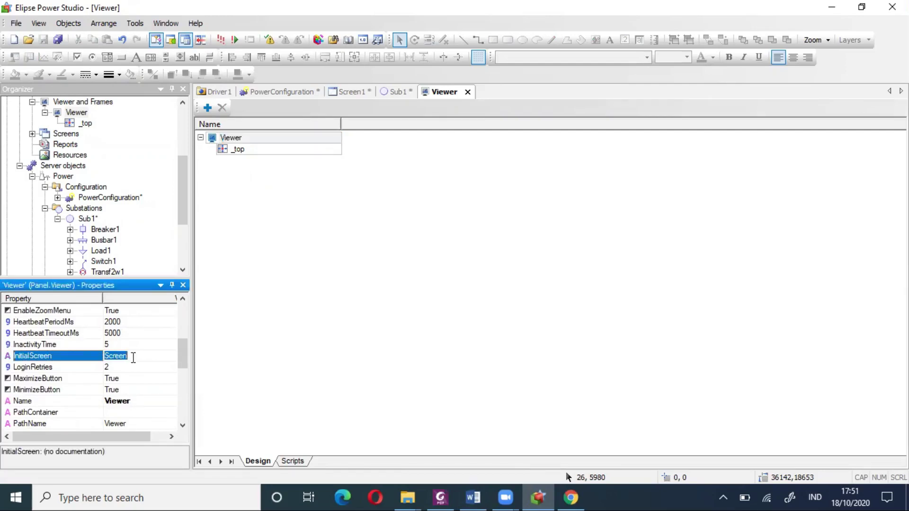
click(142, 354)
key(alt+Tab)
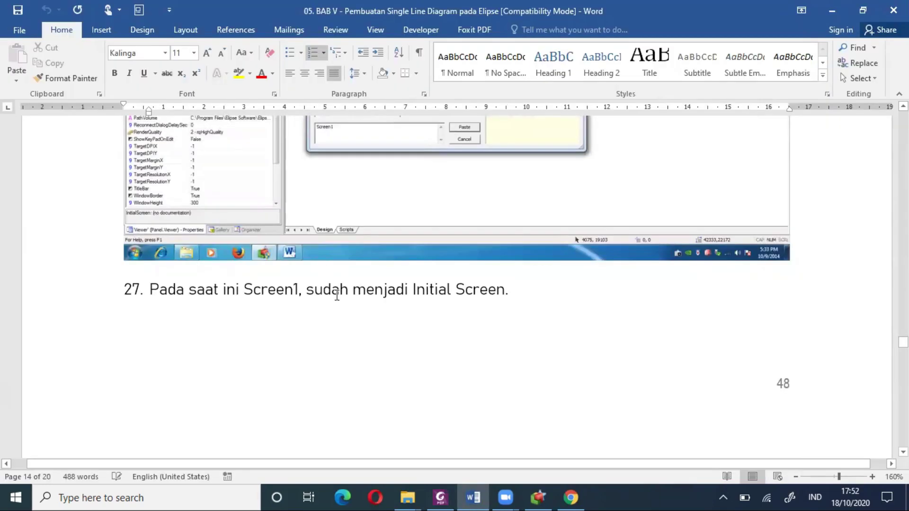
click(539, 498)
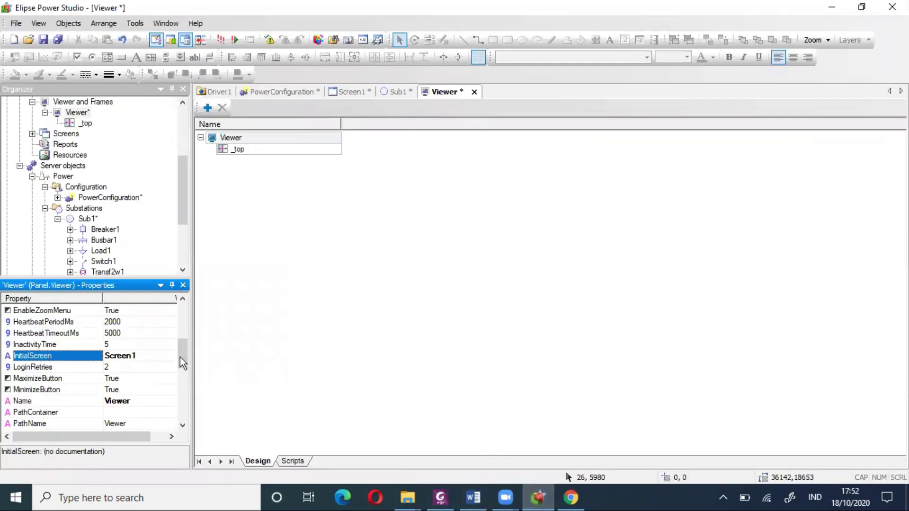
- Widen the Viewer's property list and reassign Screen1 to the InitialScreen property through the AppBrowser
drag(192, 361, 294, 358)
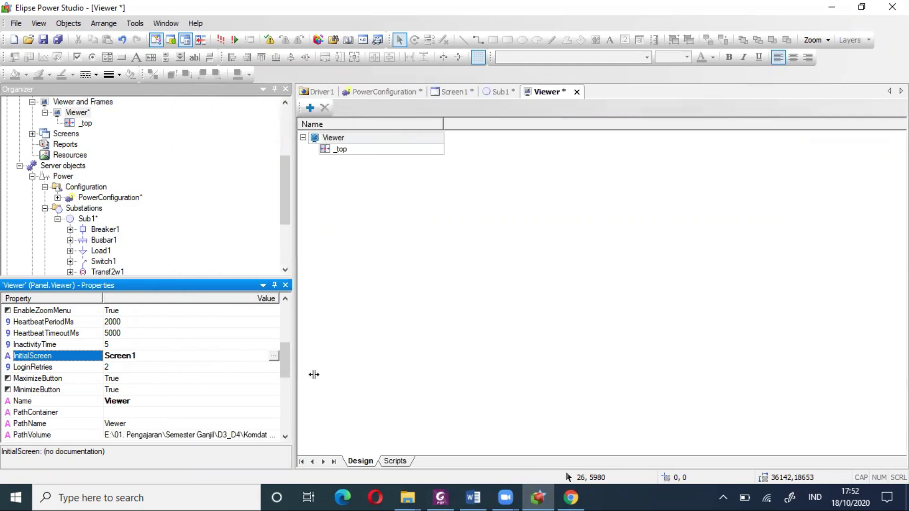
drag(314, 375, 315, 374)
click(294, 358)
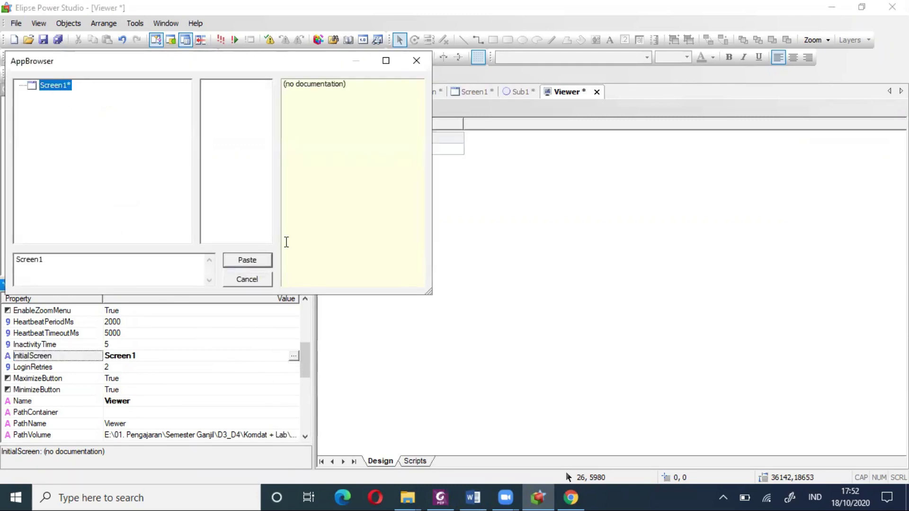
click(254, 262)
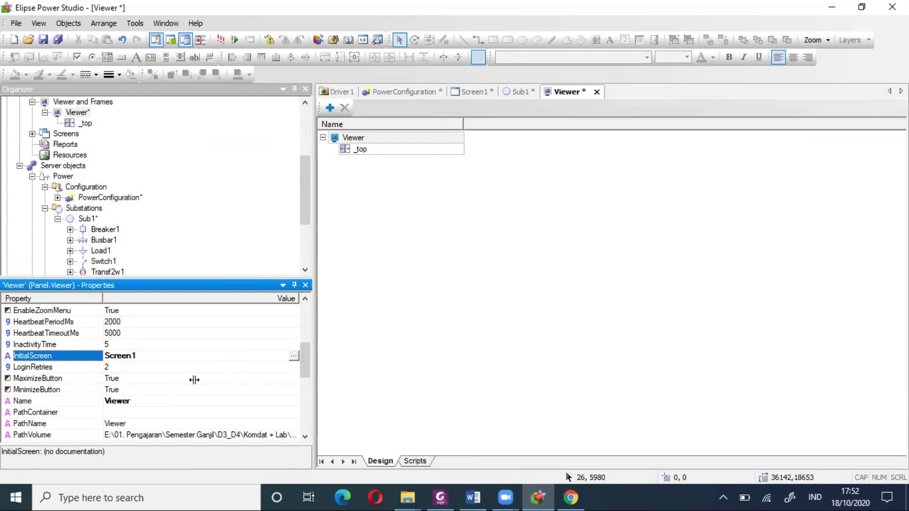
- Switch to the Word module and read instruction 28 on running the domain, with its figures of the running diagram
click(472, 497)
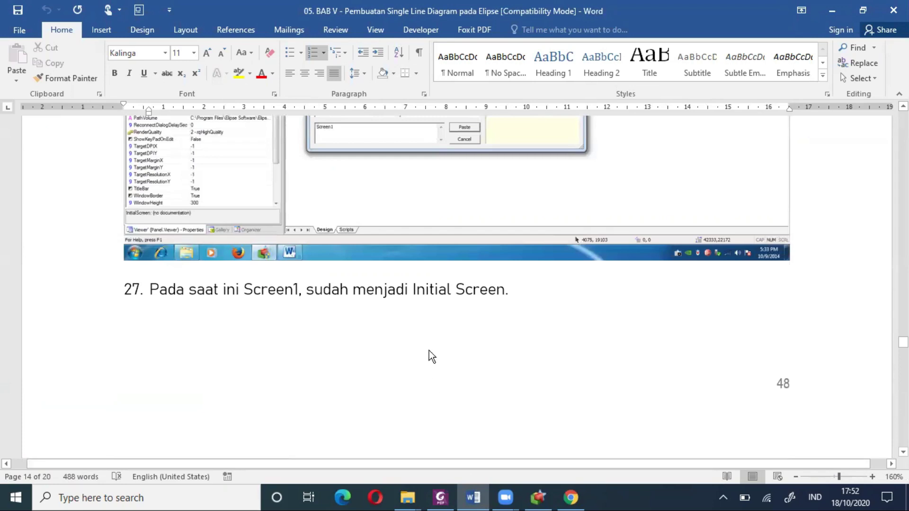
scroll(428, 351, down, 10)
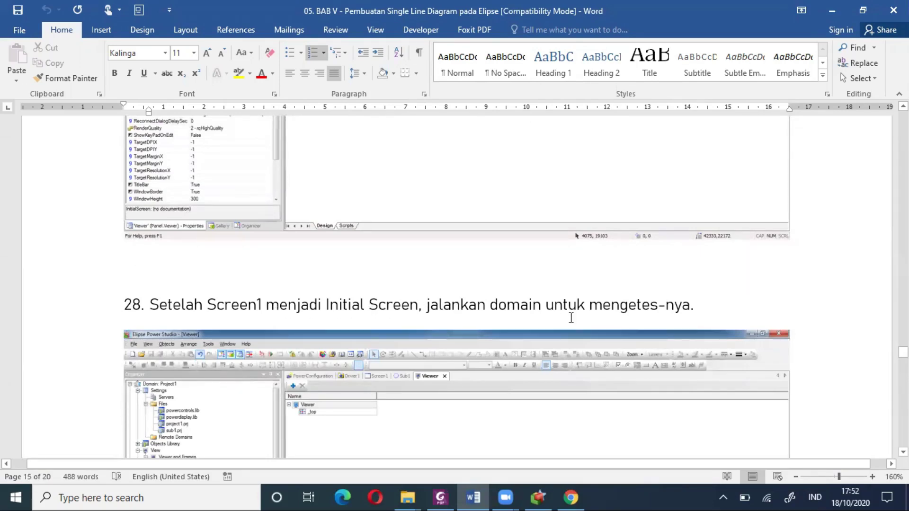
scroll(573, 303, down, 9)
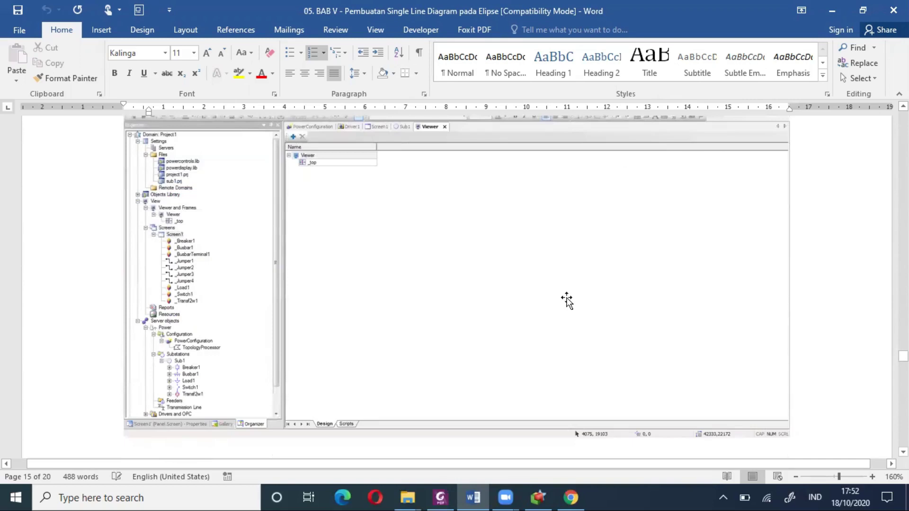
scroll(565, 296, down, 6)
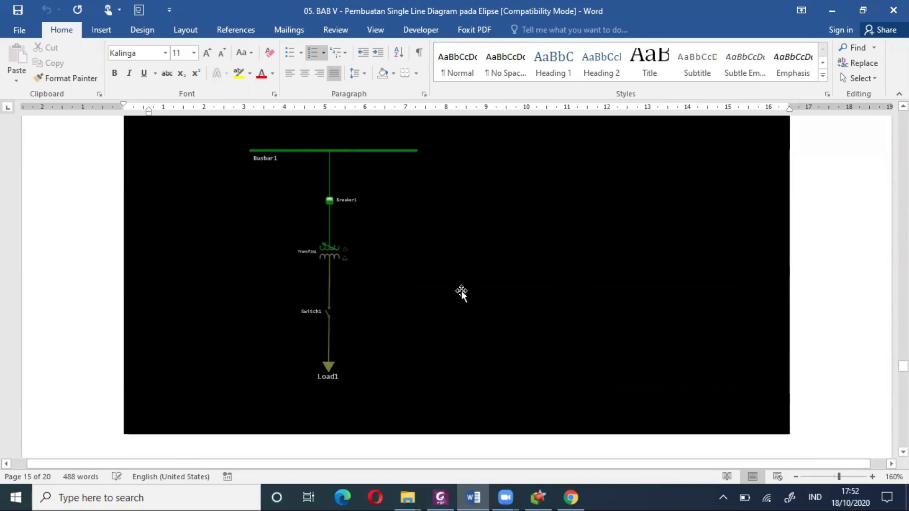
- Switch to Elipse Power Studio, run the domain with the project saved, view Screen1 in the E3 Viewer and close the Viewer
click(538, 497)
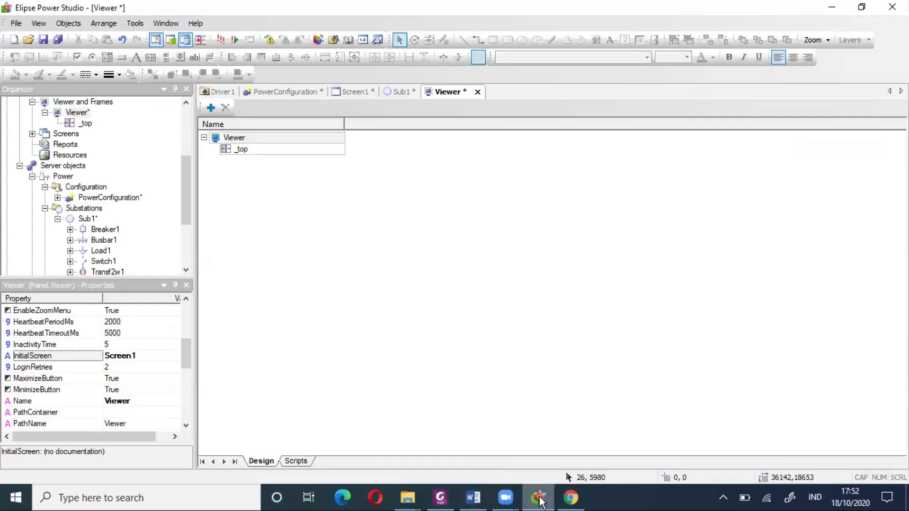
click(221, 41)
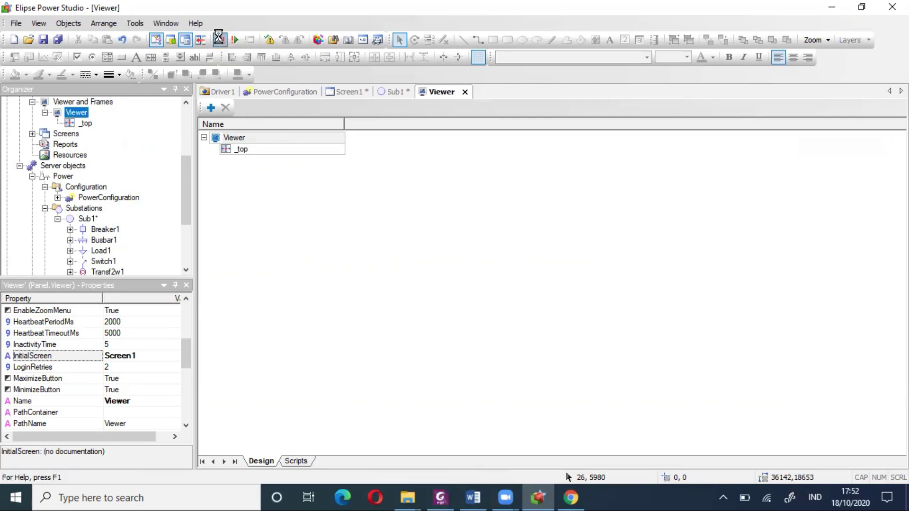
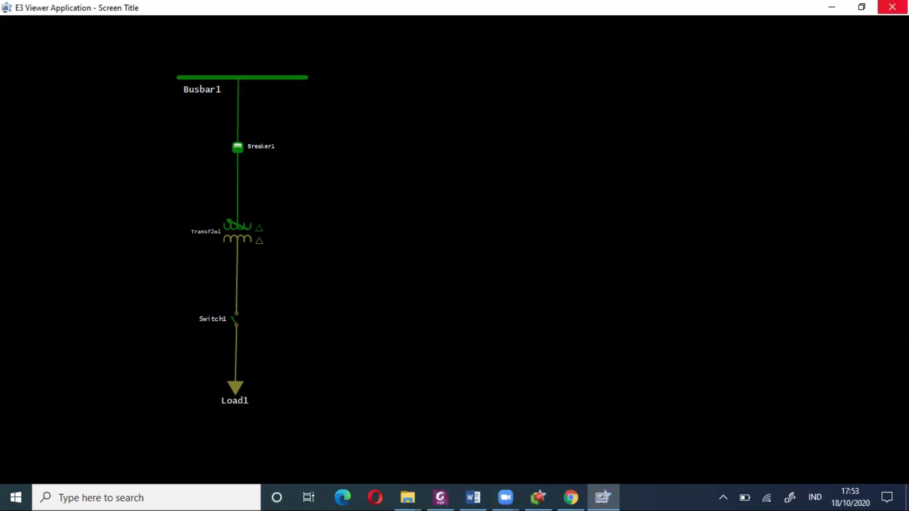
click(892, 6)
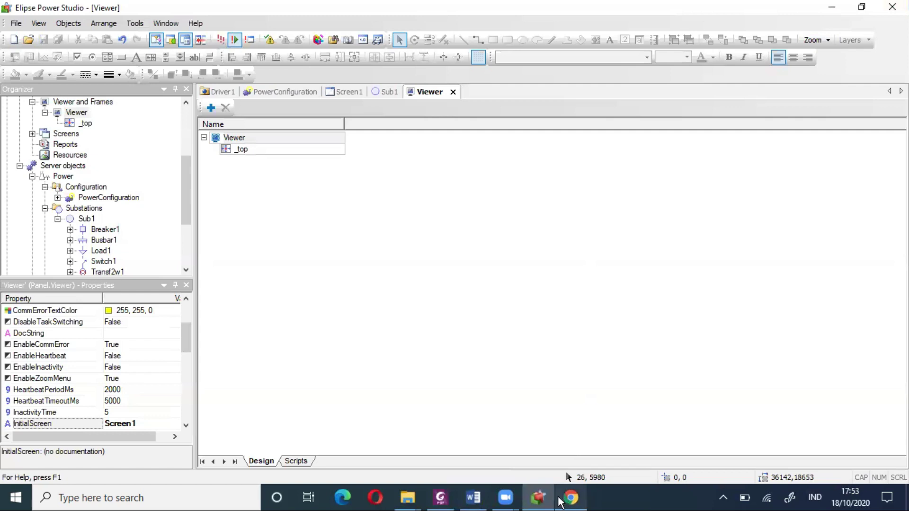
- Switch to the Word module and read instructions 30 and 31 on returning to Screen1 and inserting XPowerDisplay for the phase currents
click(473, 497)
scroll(378, 298, down, 6)
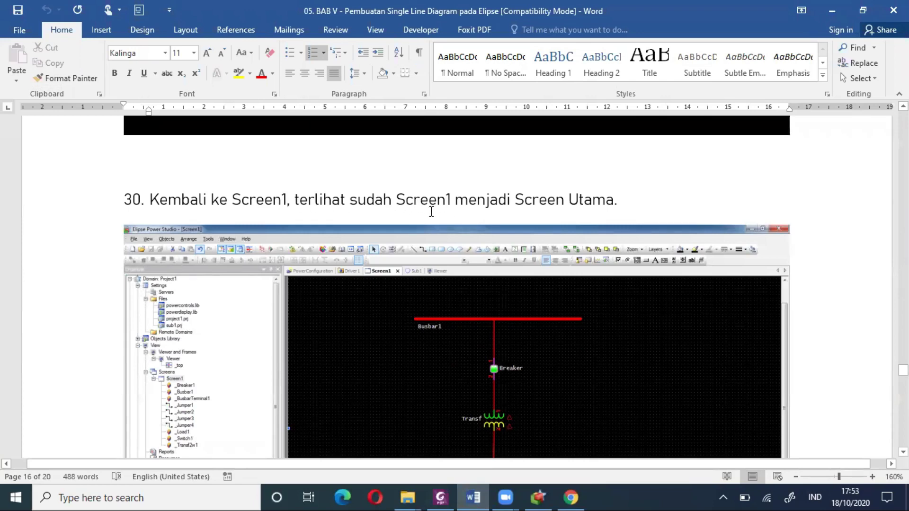
scroll(503, 210, down, 5)
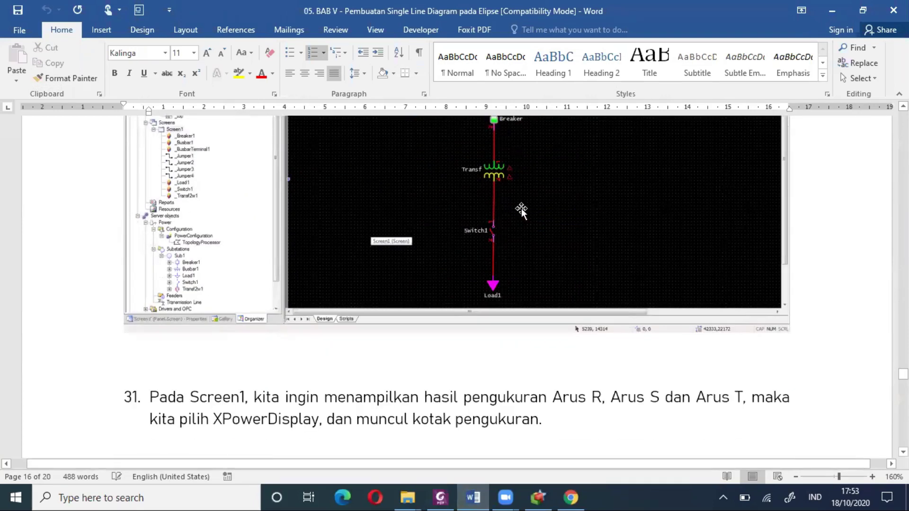
scroll(521, 211, down, 3)
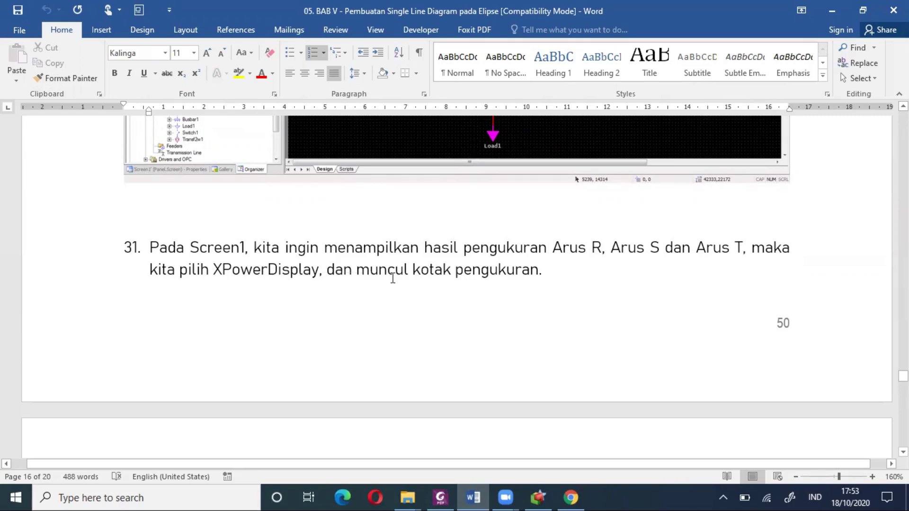
scroll(392, 277, down, 8)
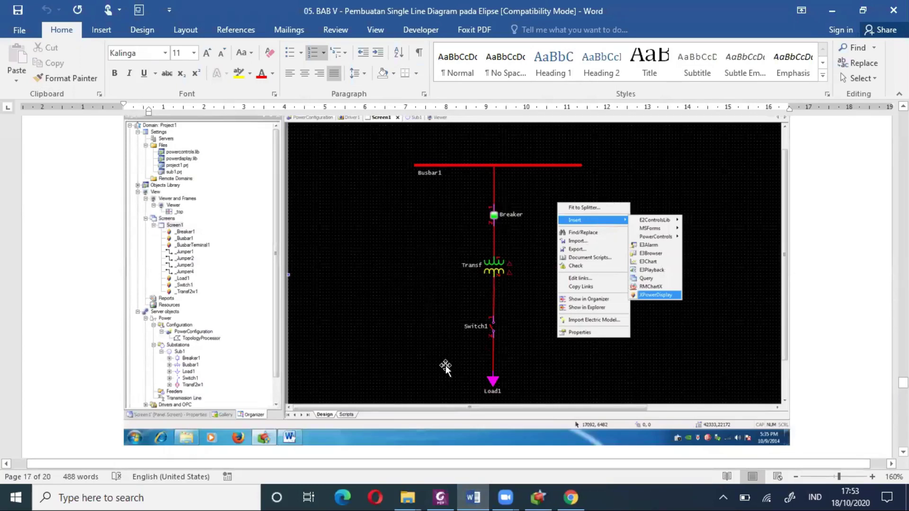
- Switch to Screen1 in Elipse Power Studio and insert an XPowerDisplay on the empty area beside Busbar1
click(544, 498)
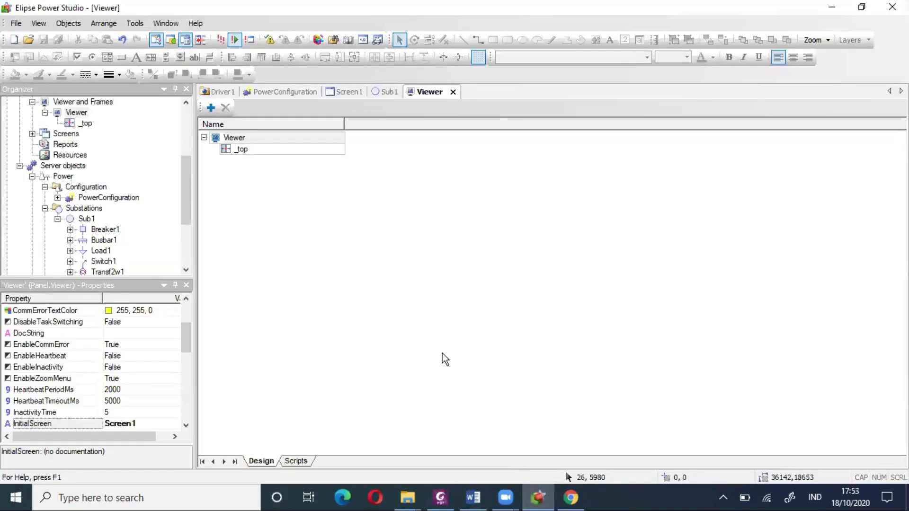
click(347, 92)
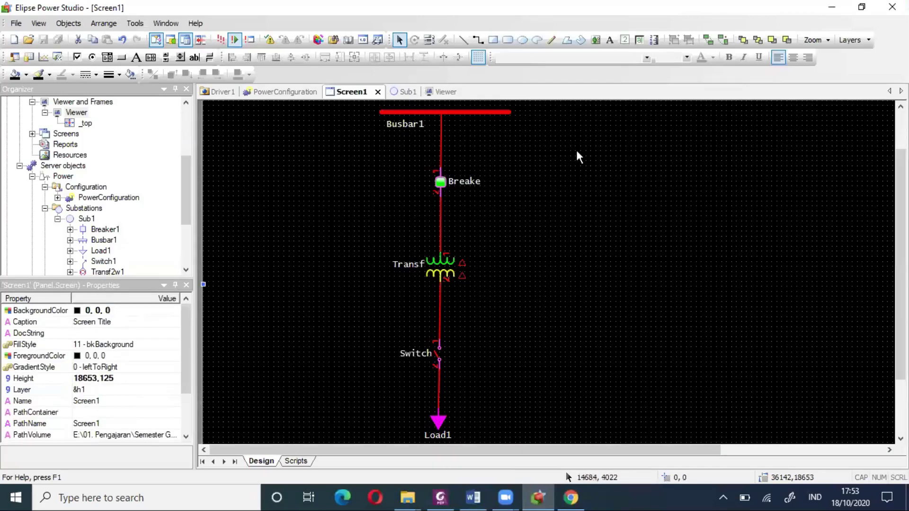
right_click(548, 133)
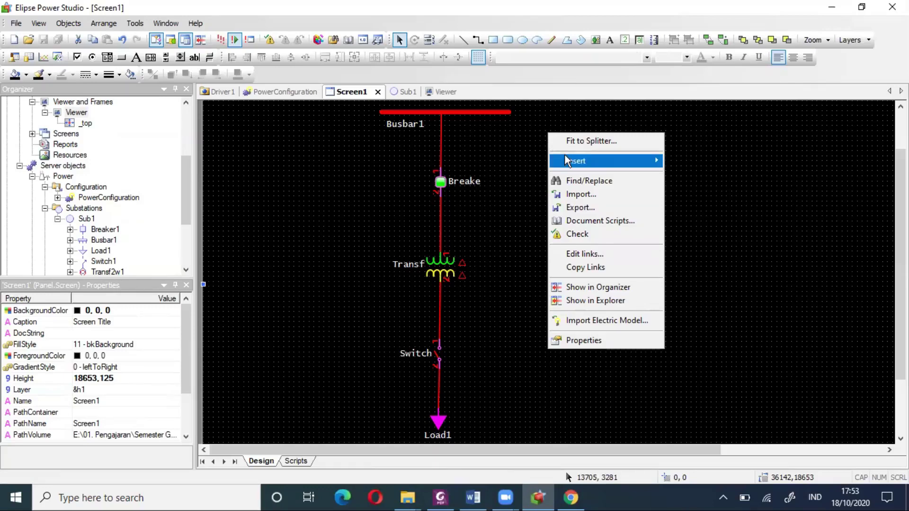
mouse_move(571, 159)
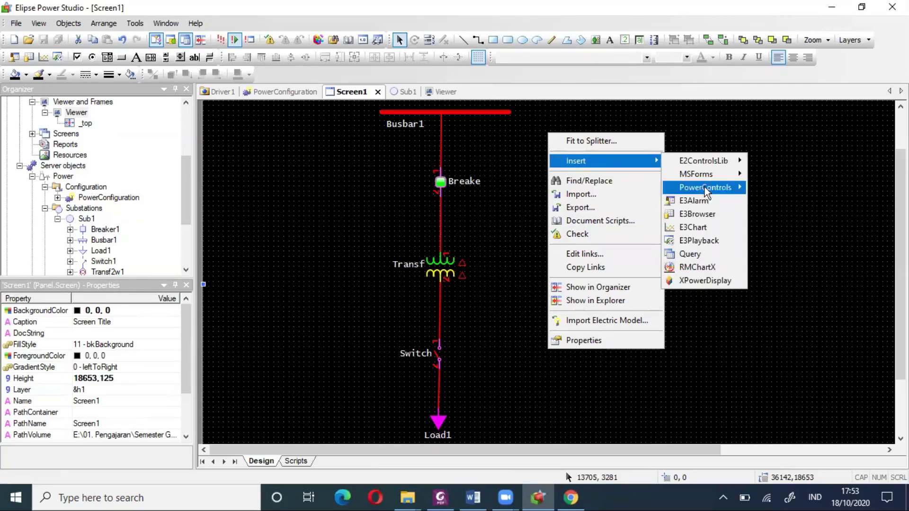
click(705, 280)
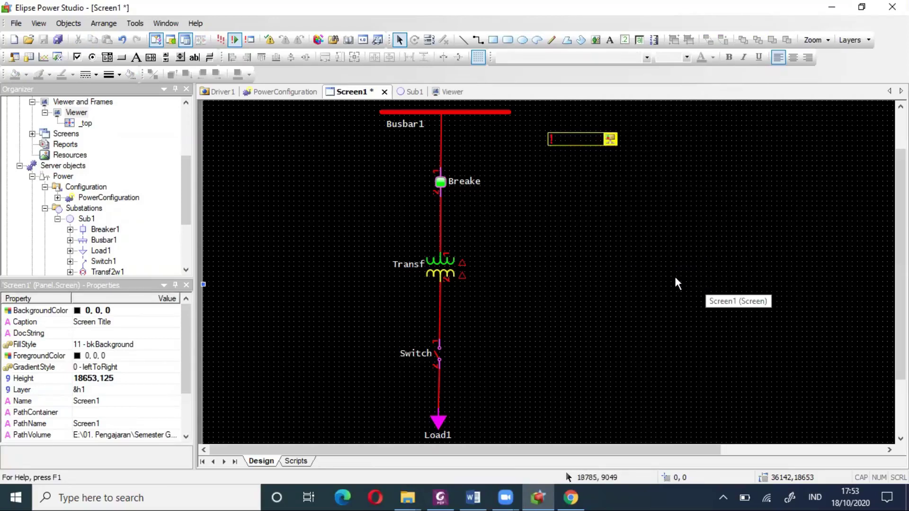
- Insert a second XPowerDisplay and place it below the first, level with the breaker
right_click(564, 171)
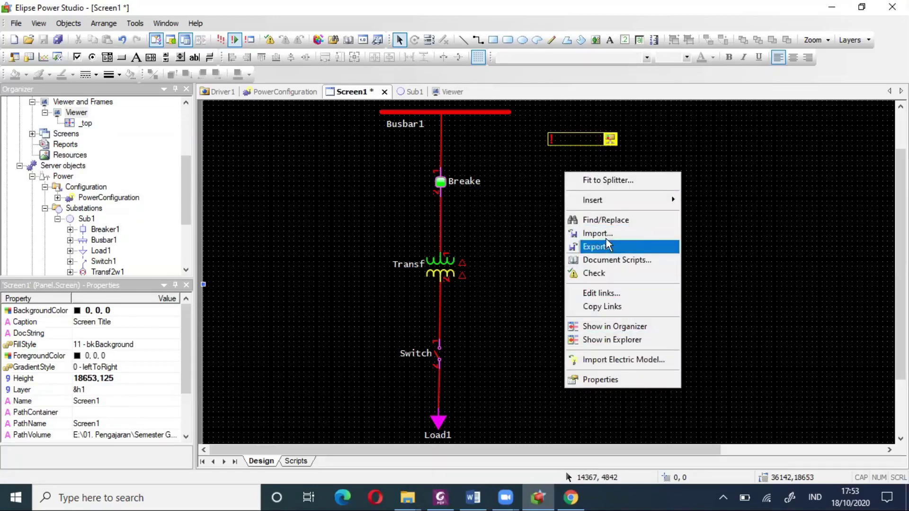
mouse_move(605, 202)
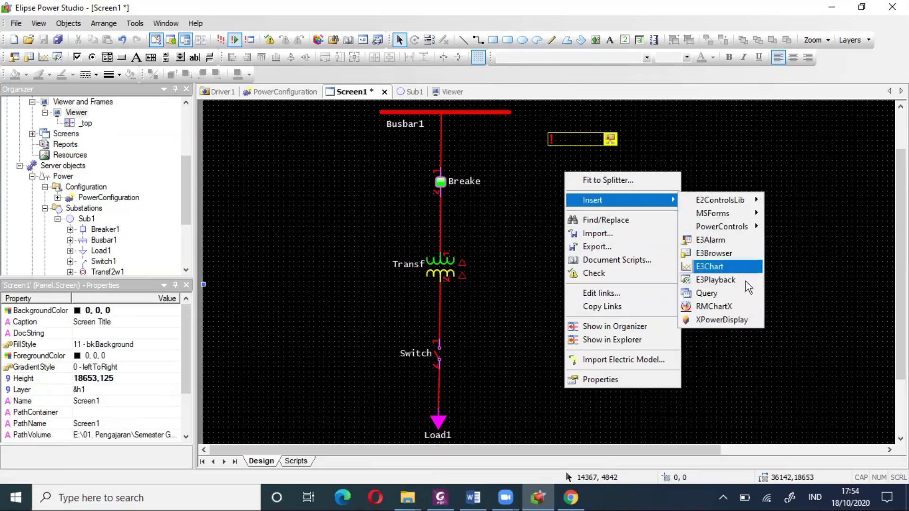
click(738, 320)
drag(602, 177, 581, 183)
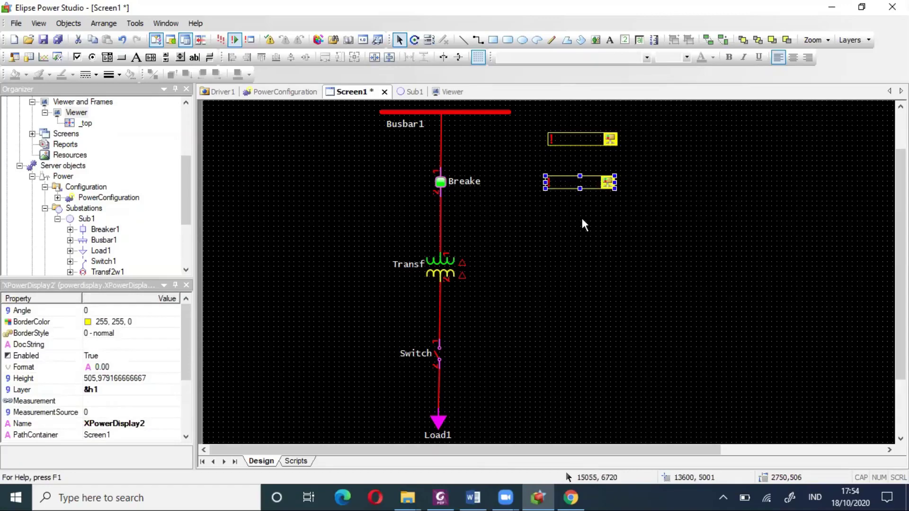
- Insert a third XPowerDisplay and align it directly below the second one
click(581, 218)
right_click(581, 220)
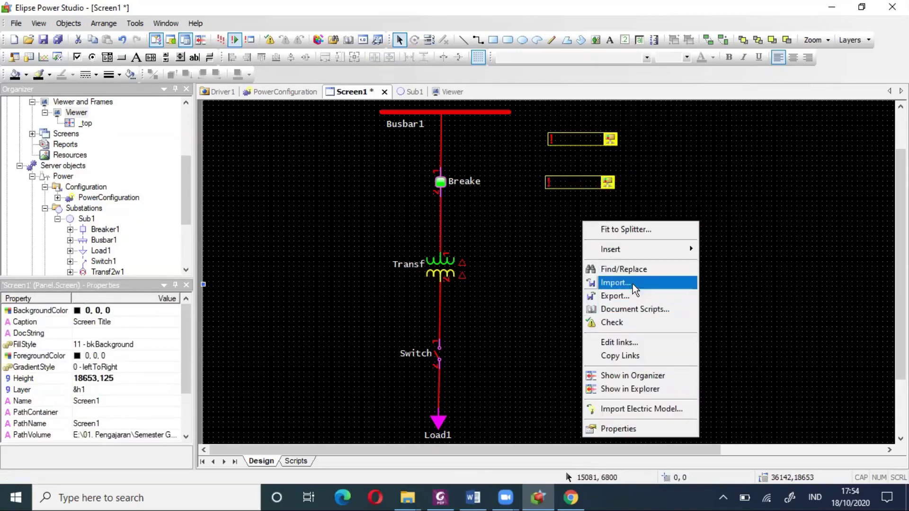
mouse_move(632, 246)
click(731, 368)
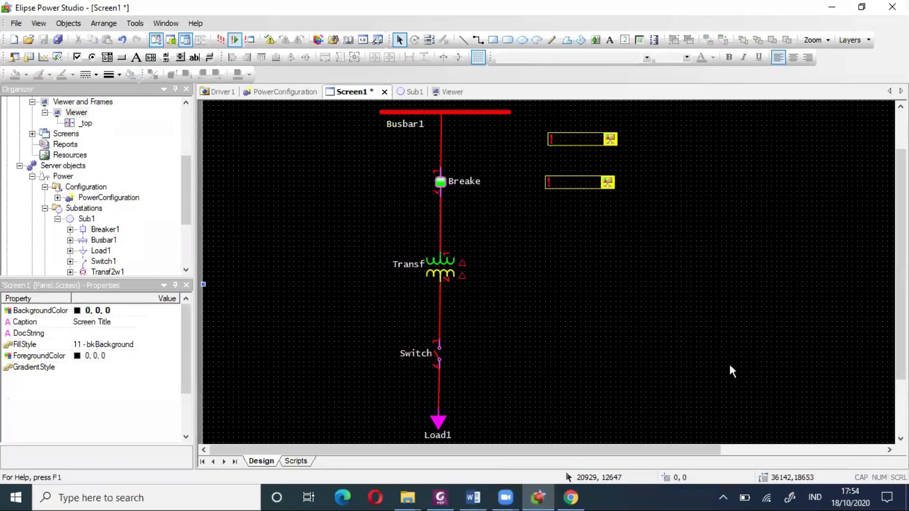
drag(612, 231, 573, 229)
click(590, 259)
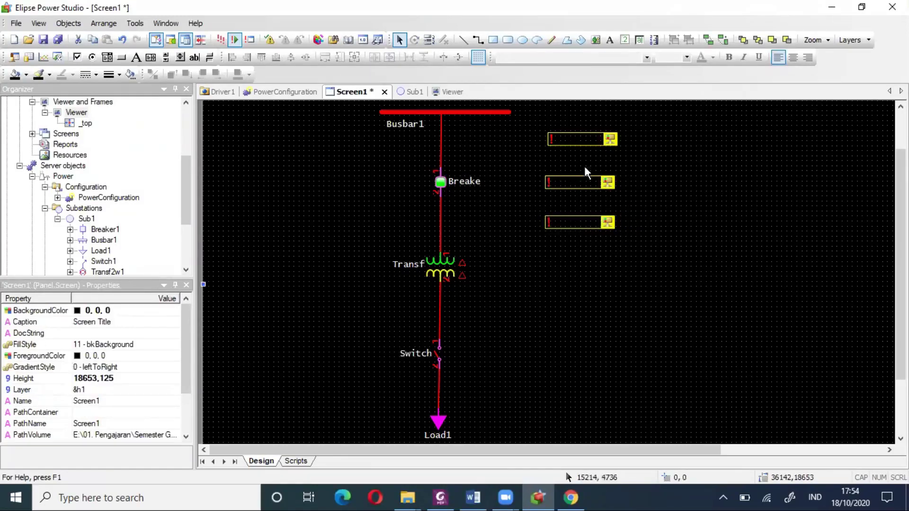
- Move the topmost XPowerDisplay slightly down so that it lines up with the two below it
click(573, 140)
drag(571, 145, 573, 152)
click(642, 160)
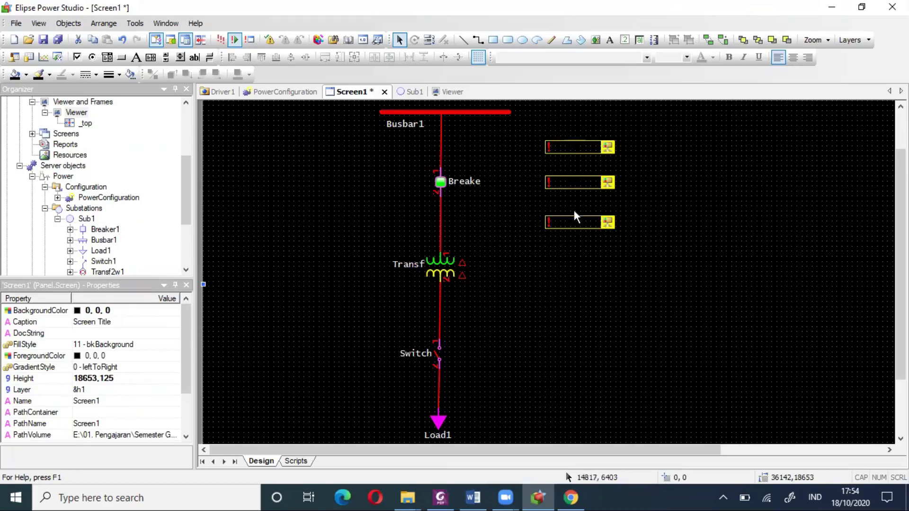
- Draw a label about 2380 by 608 units beside the topmost XPowerDisplay, caption it "Arus Fasa R", and open its font settings
click(135, 59)
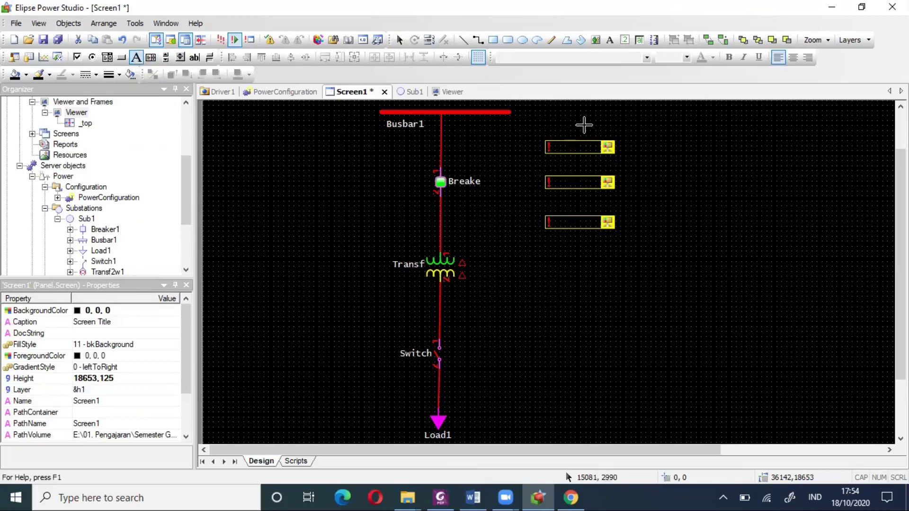
drag(627, 141, 691, 156)
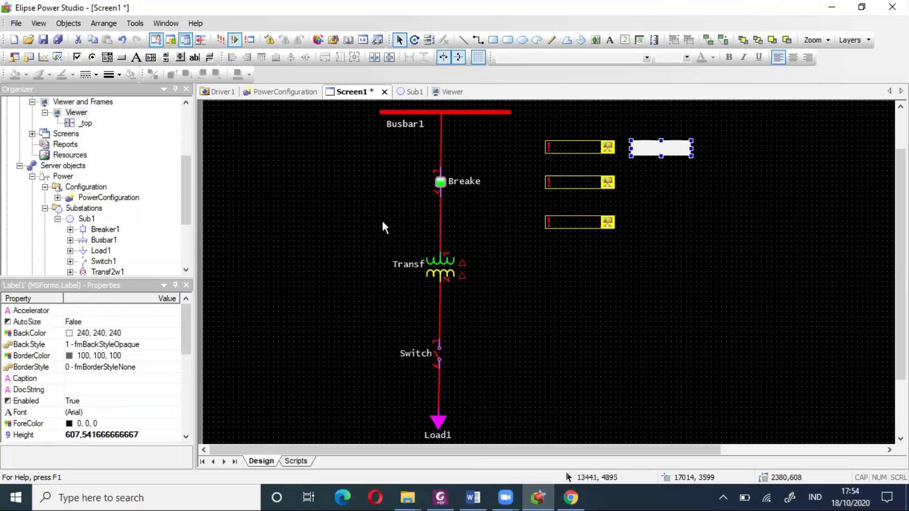
click(70, 378)
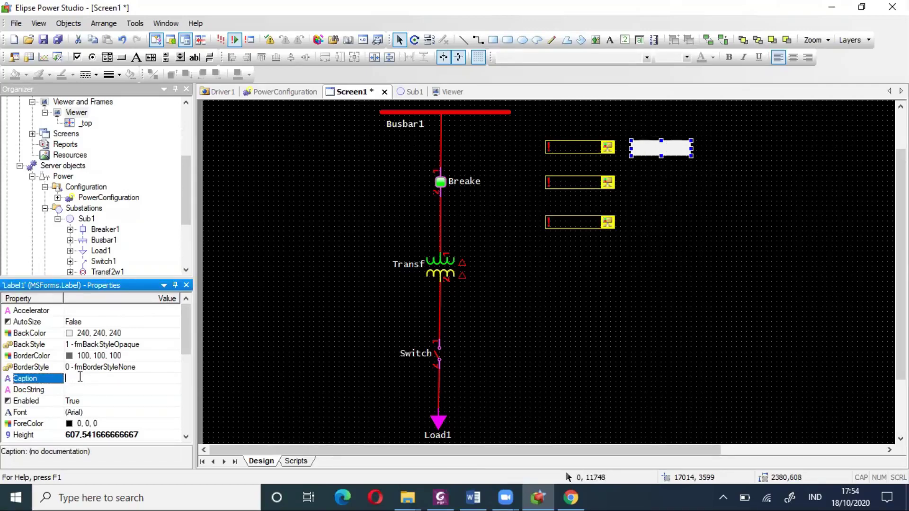
text(Arus Fasa R)
key(Return)
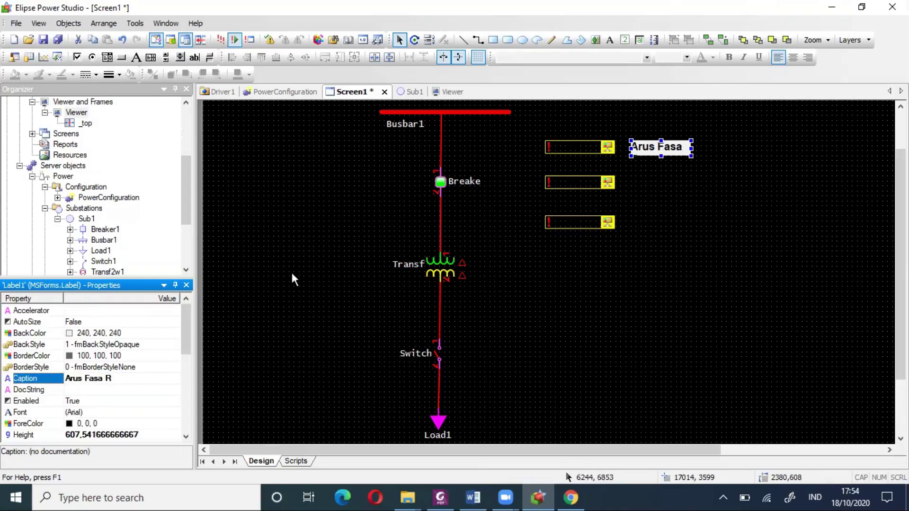
click(86, 412)
click(175, 413)
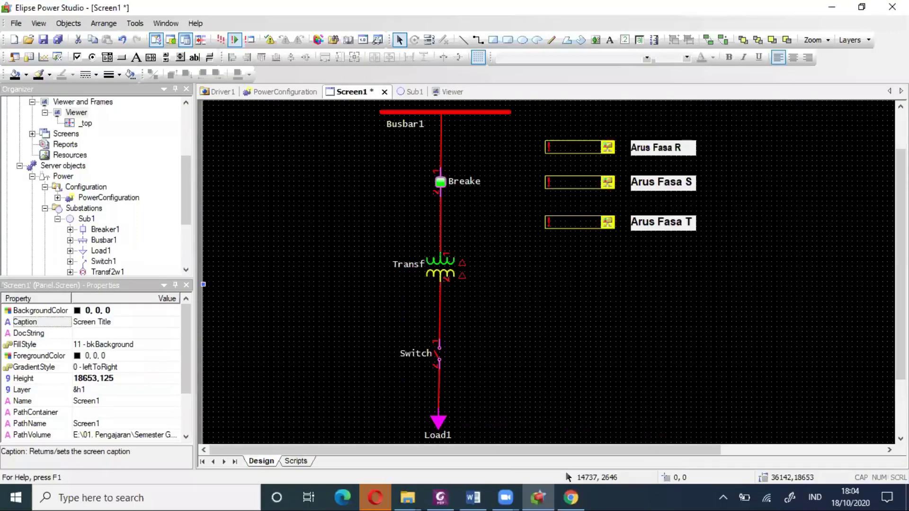
- Read instructions 32 and 33 in the Word module on the XPowerDisplay properties and its Measurement link, comparing with Screen1
click(473, 497)
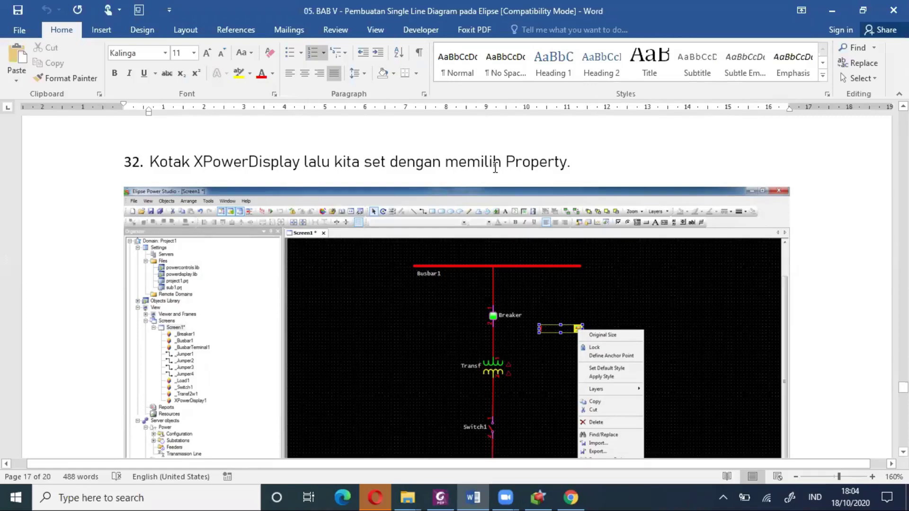
click(536, 499)
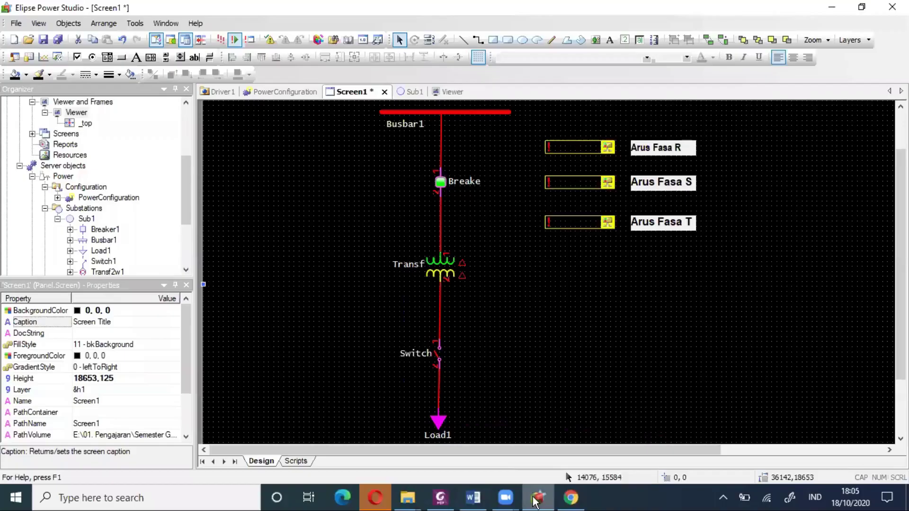
click(473, 497)
scroll(411, 326, down, 5)
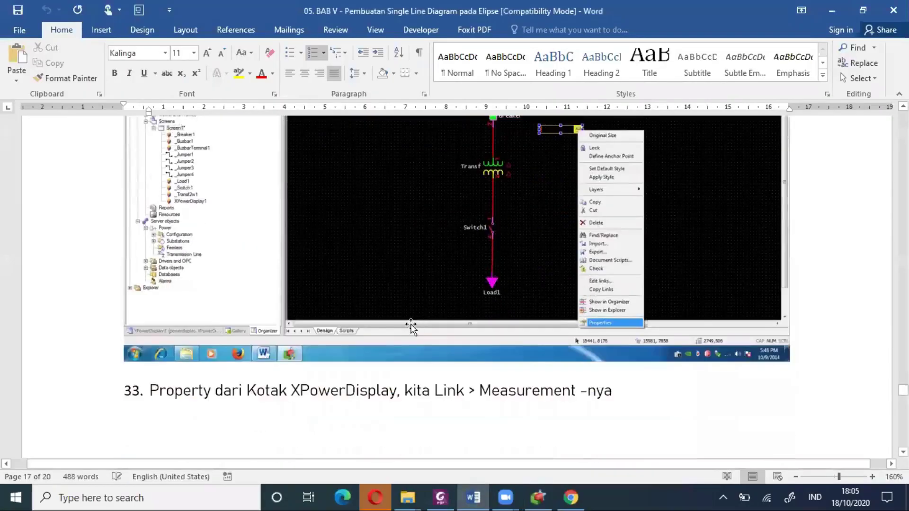
- Switch to Elipse Power Studio and open the source browser for the Measurement link of the XPowerDisplay beside "Arus Fasa R"
scroll(410, 325, down, 3)
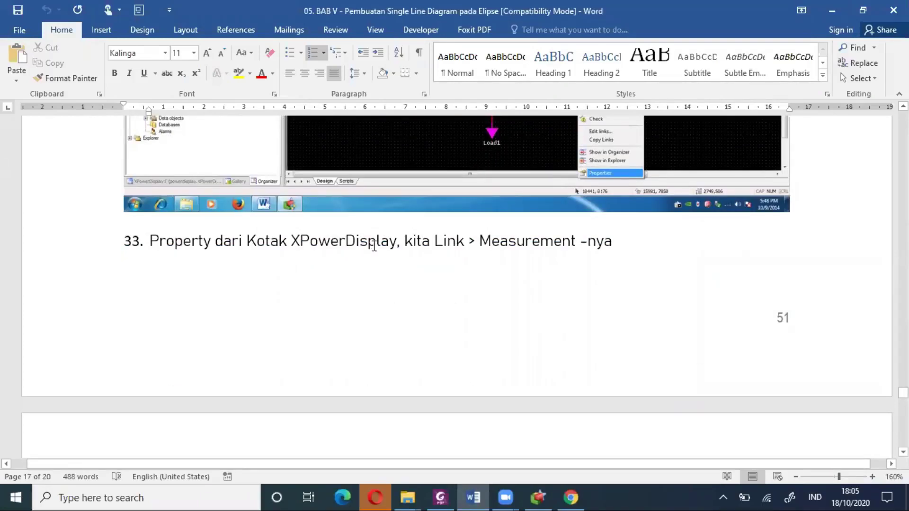
click(543, 500)
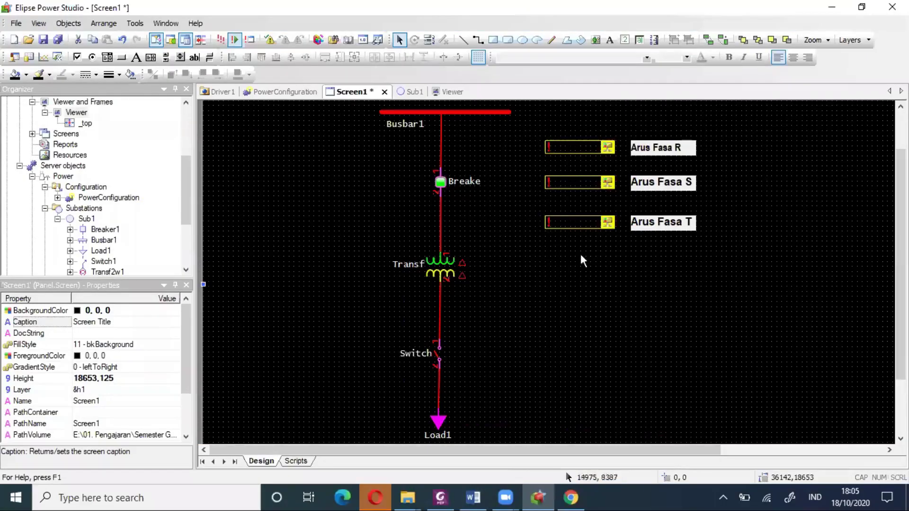
right_click(587, 150)
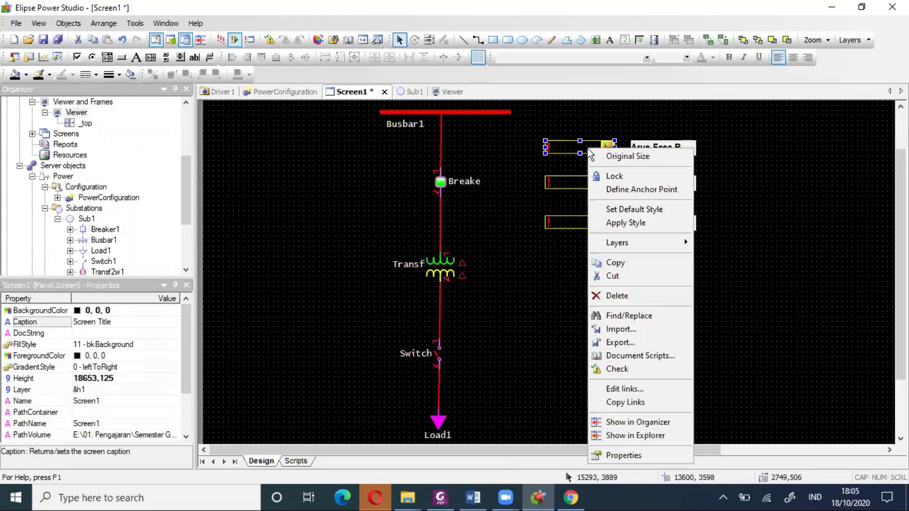
click(624, 456)
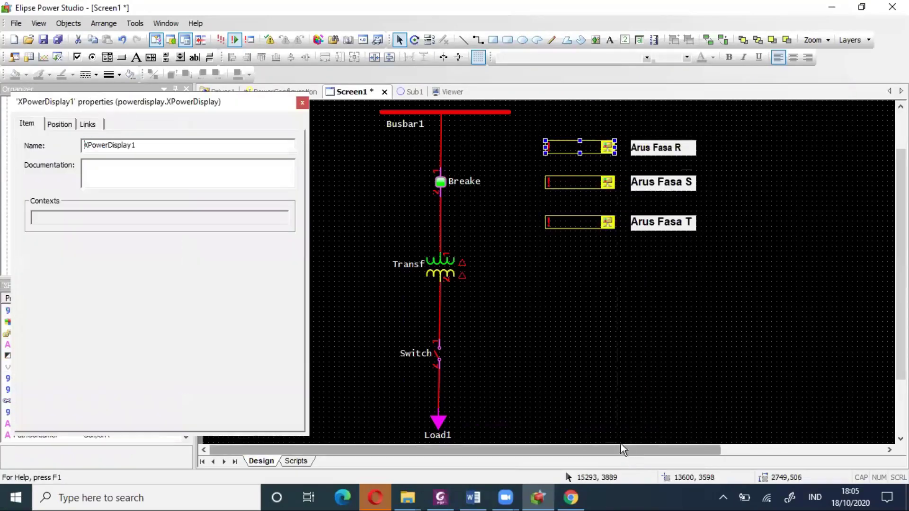
click(95, 125)
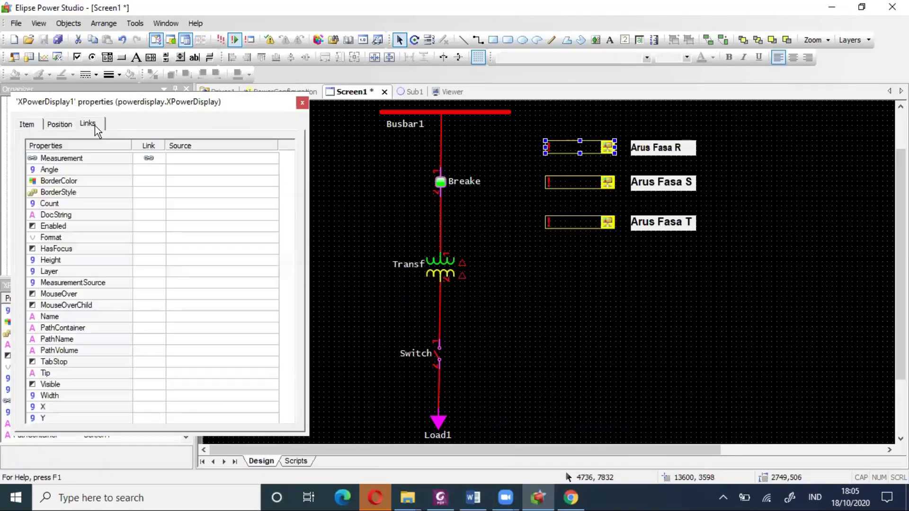
click(209, 160)
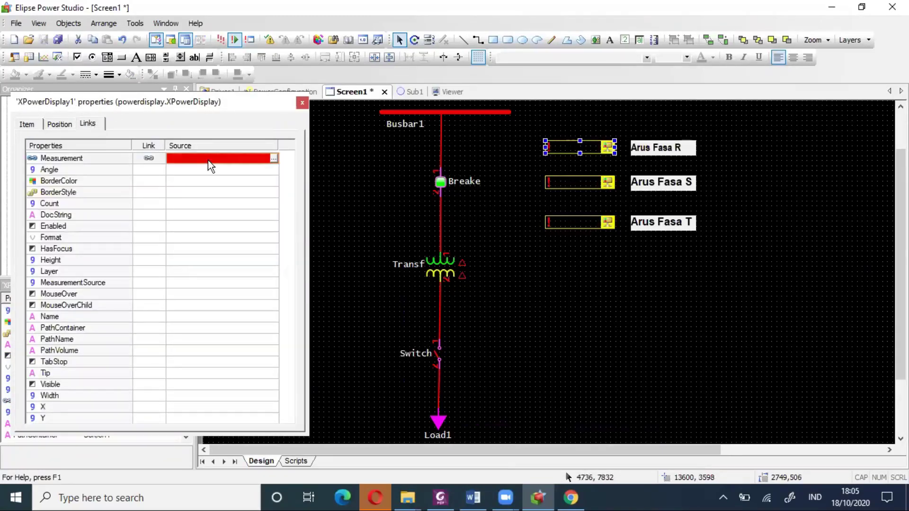
click(273, 159)
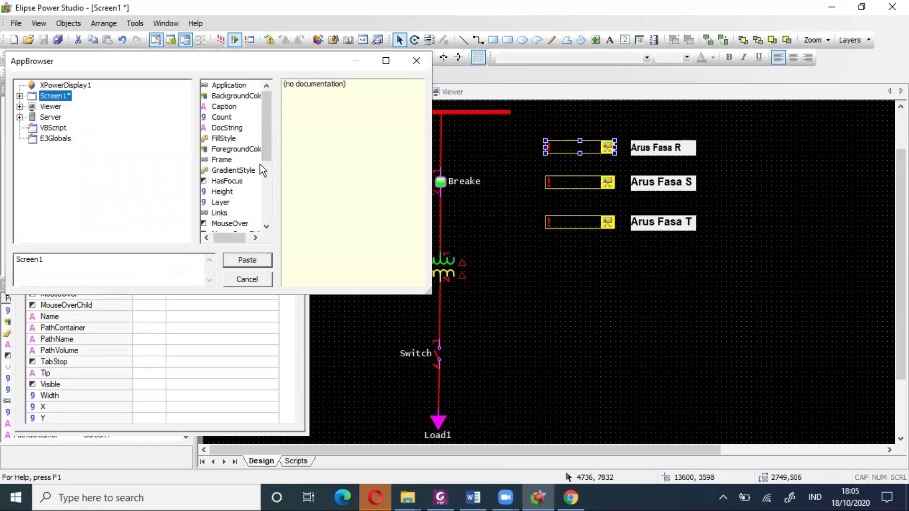
- Consult instruction 34 in the Word module and select CurrentR in Driver1's Measurements folder as the link source in Elipse Power Studio
click(472, 497)
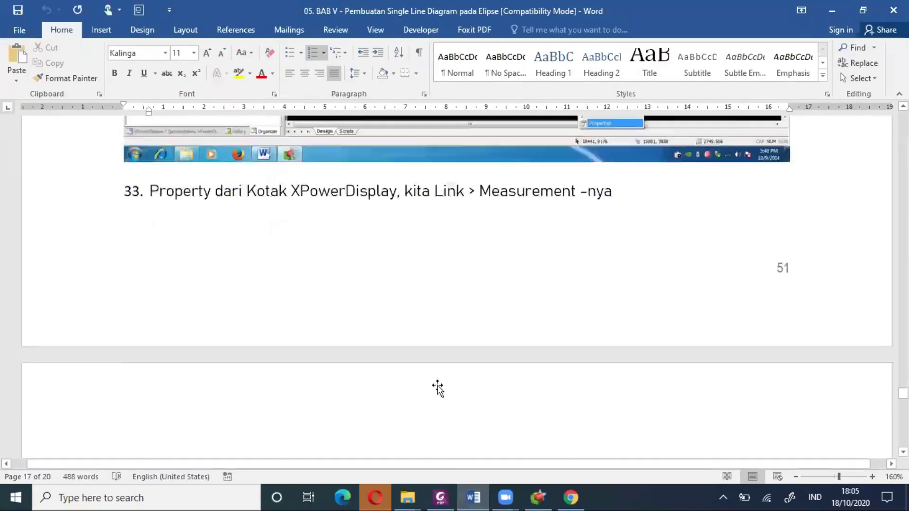
scroll(437, 386, down, 15)
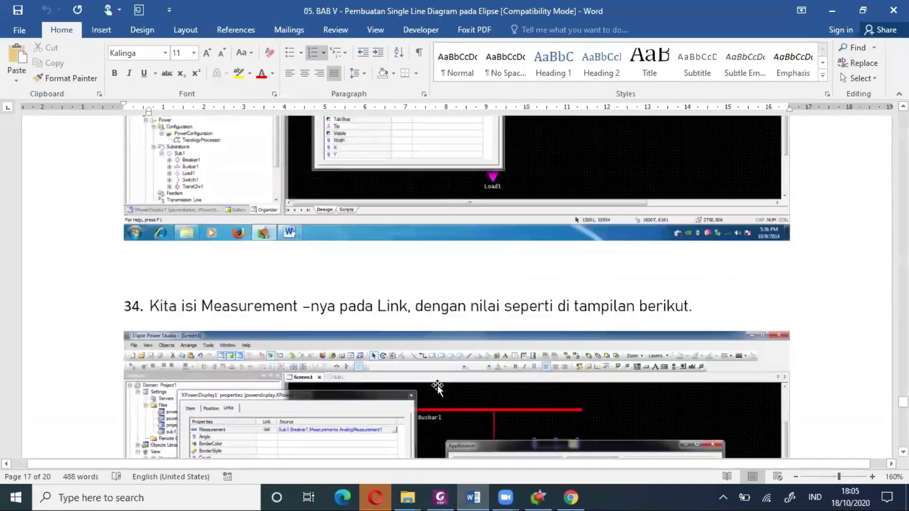
scroll(437, 385, down, 5)
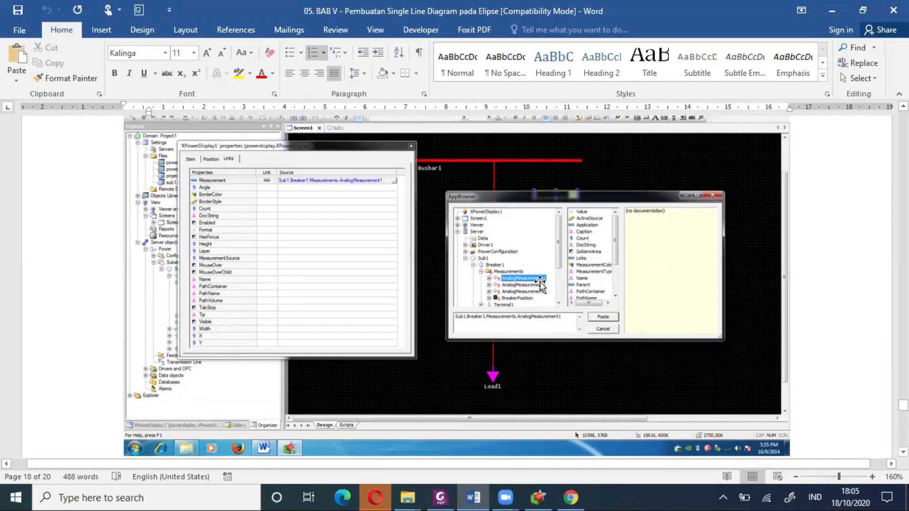
click(547, 499)
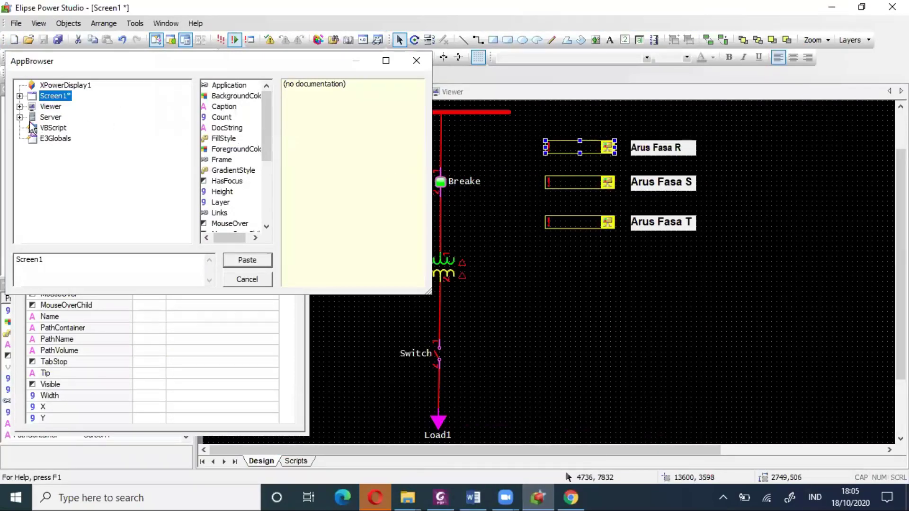
click(19, 117)
click(32, 149)
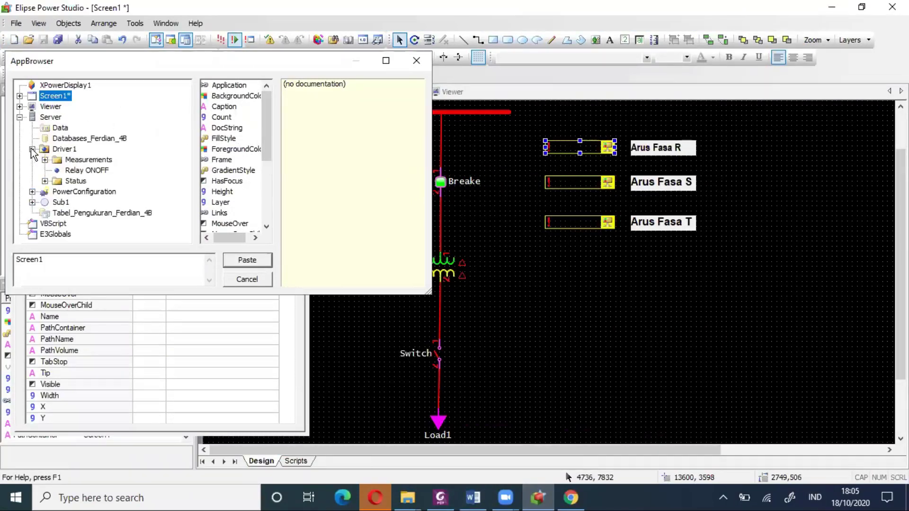
click(45, 160)
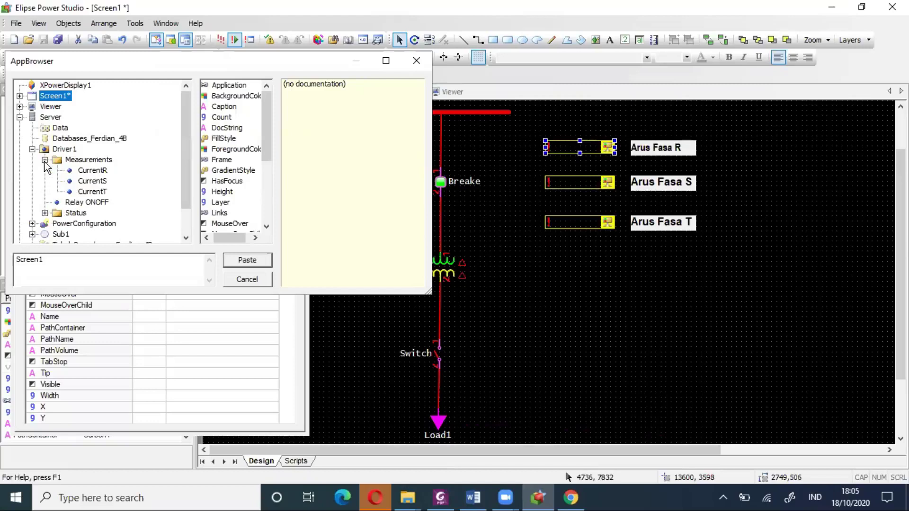
click(92, 170)
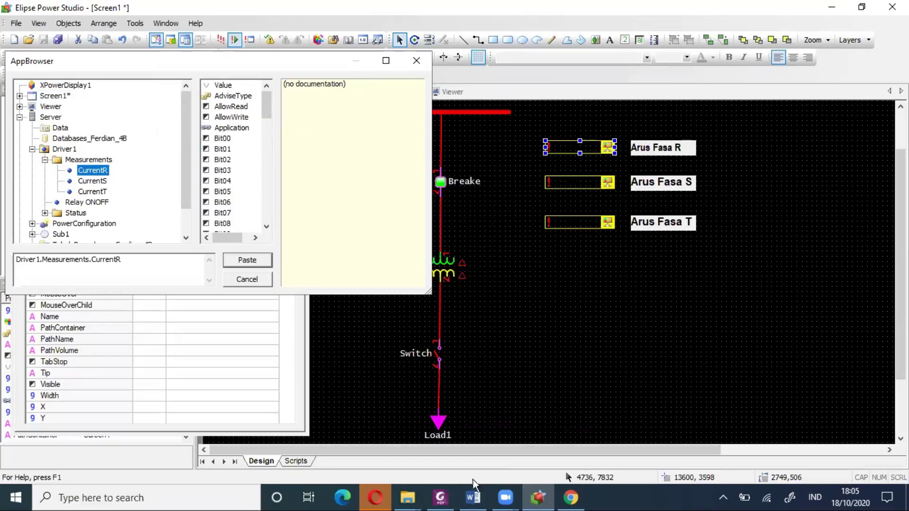
- Recheck instructions 34 and 35 in Word and link the topmost XPowerDisplay's Measurement to Driver1.Measurements.CurrentR in Elipse Power Studio
click(473, 497)
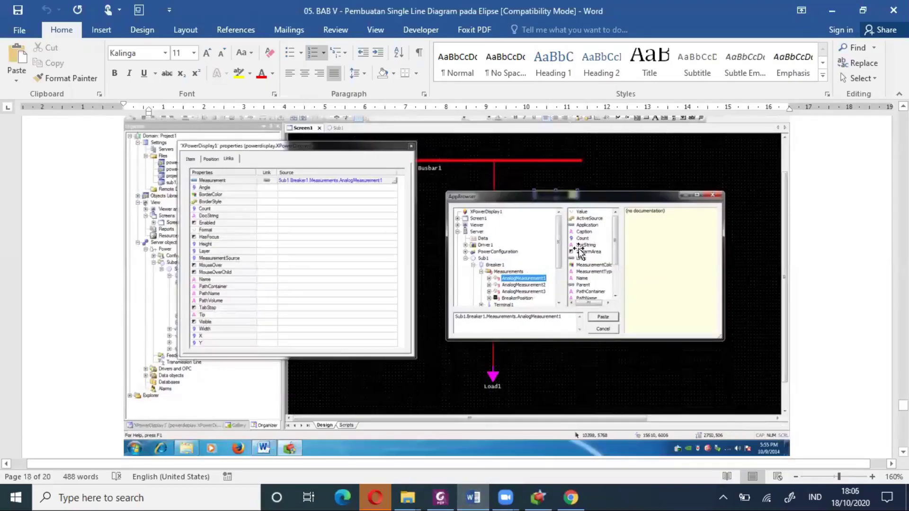
scroll(551, 284, down, 3)
scroll(558, 242, up, 3)
scroll(558, 242, up, 1)
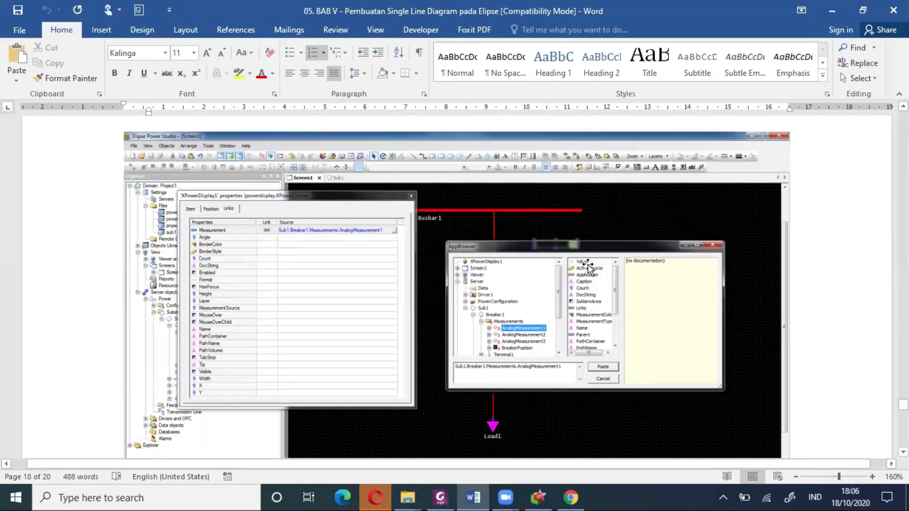
scroll(544, 303, down, 6)
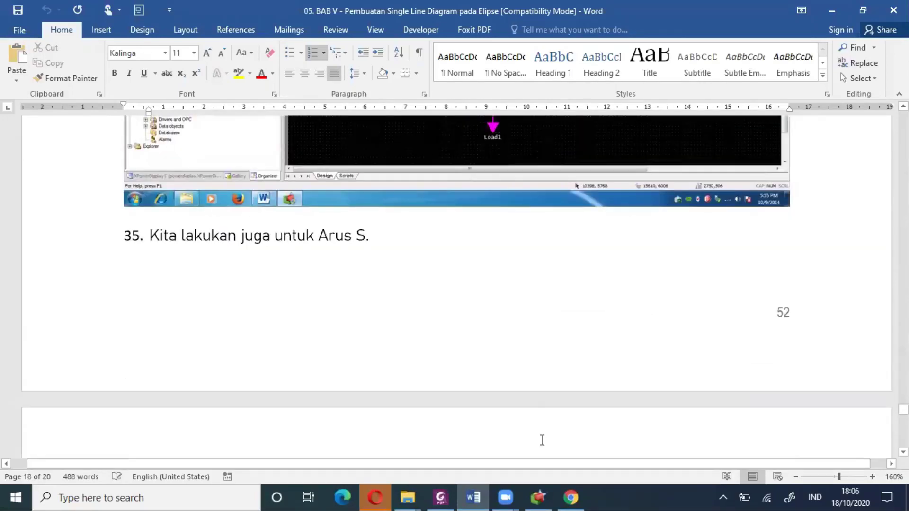
click(538, 497)
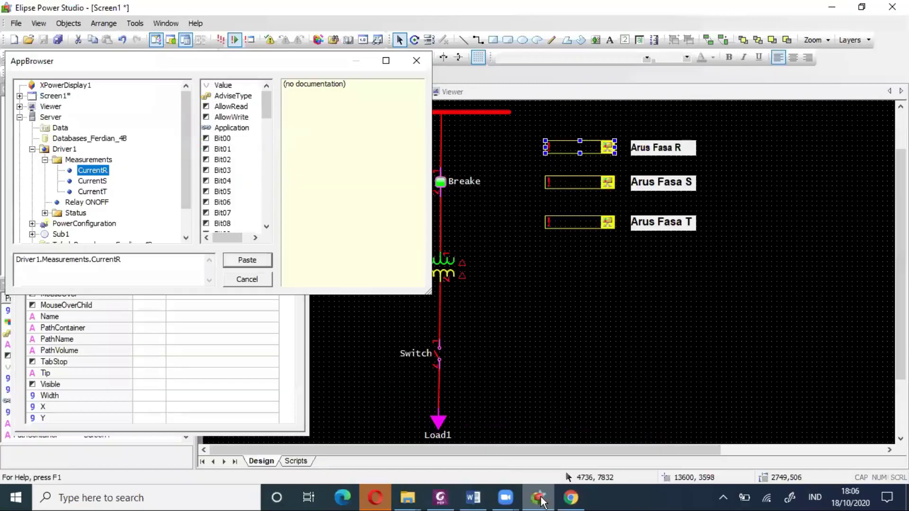
click(128, 261)
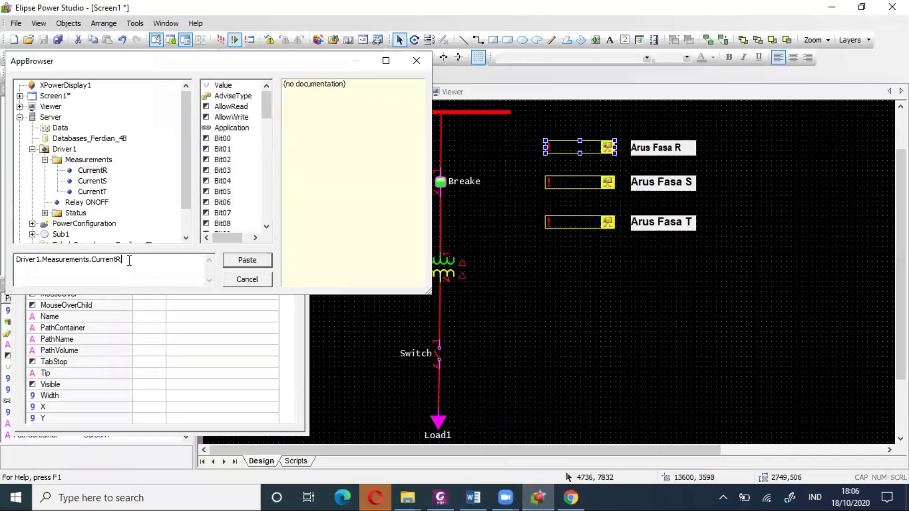
click(247, 260)
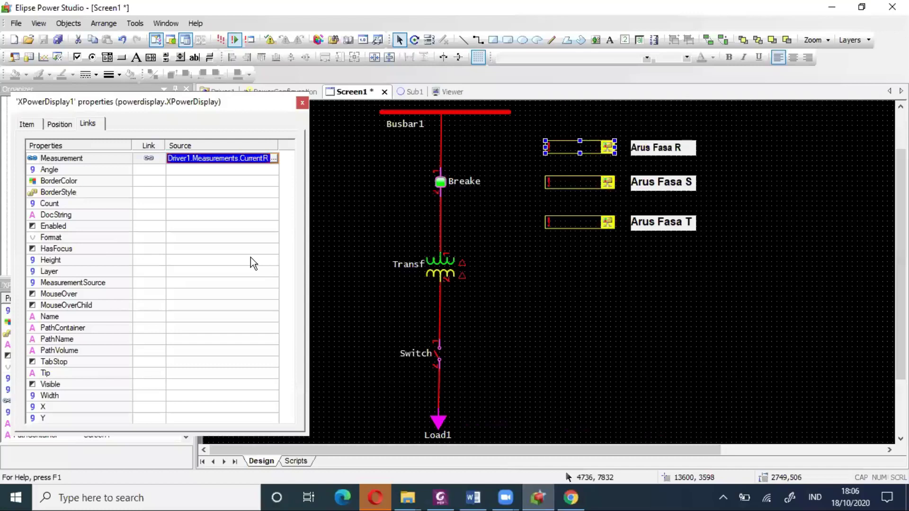
click(301, 103)
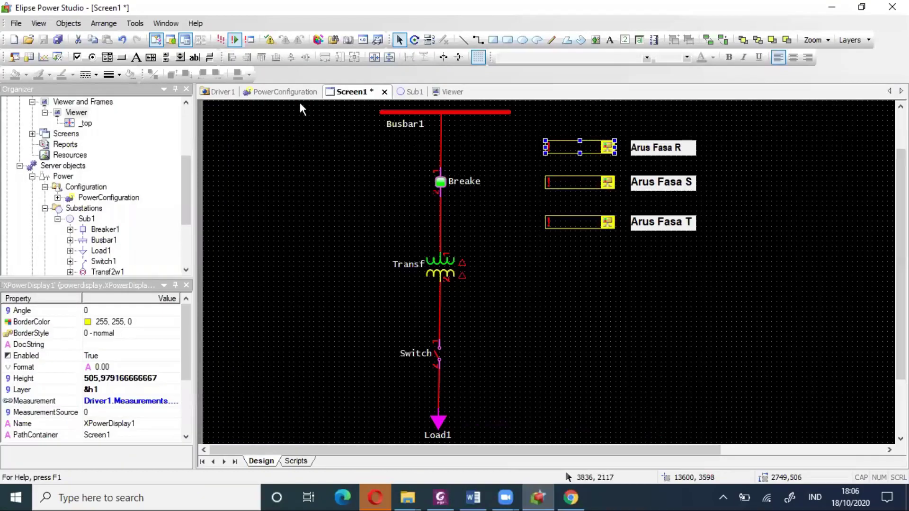
- Link the Measurement property of the XPowerDisplay beside "Arus Fasa S" to Driver1.Measurements.CurrentS
right_click(586, 181)
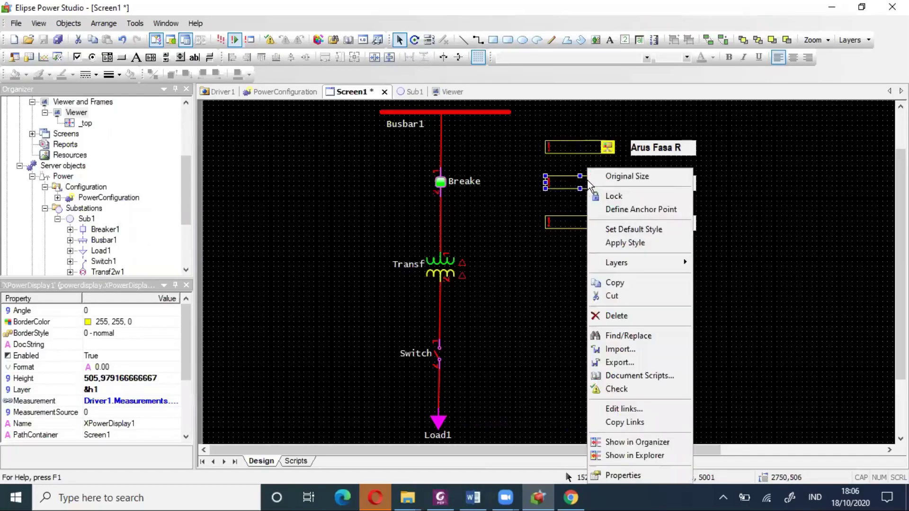
click(620, 474)
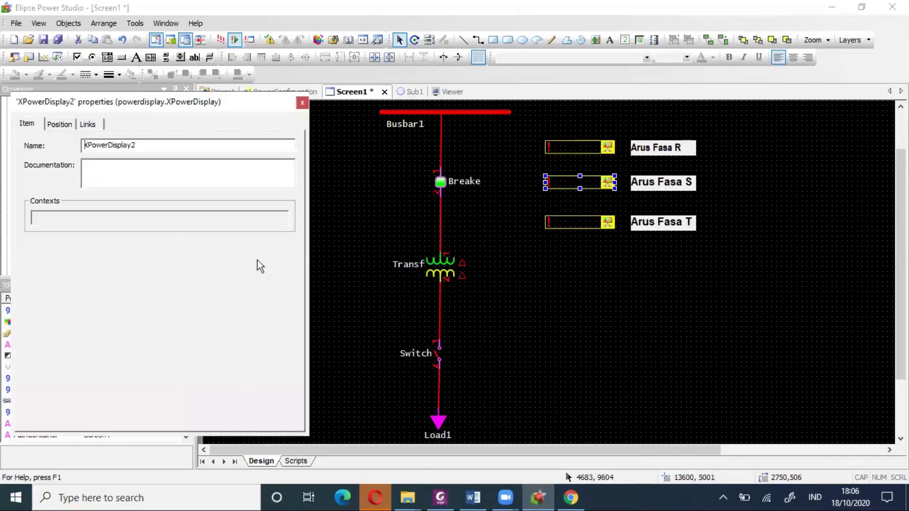
click(95, 125)
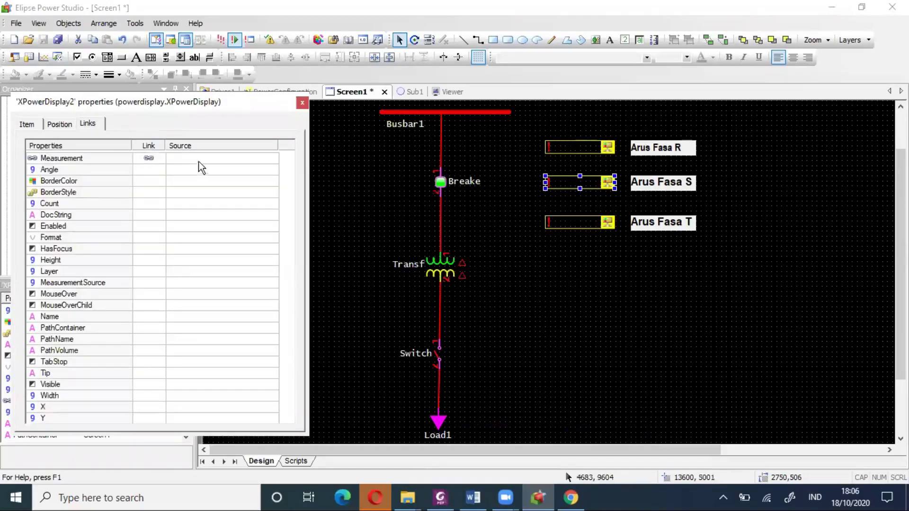
click(257, 158)
click(273, 159)
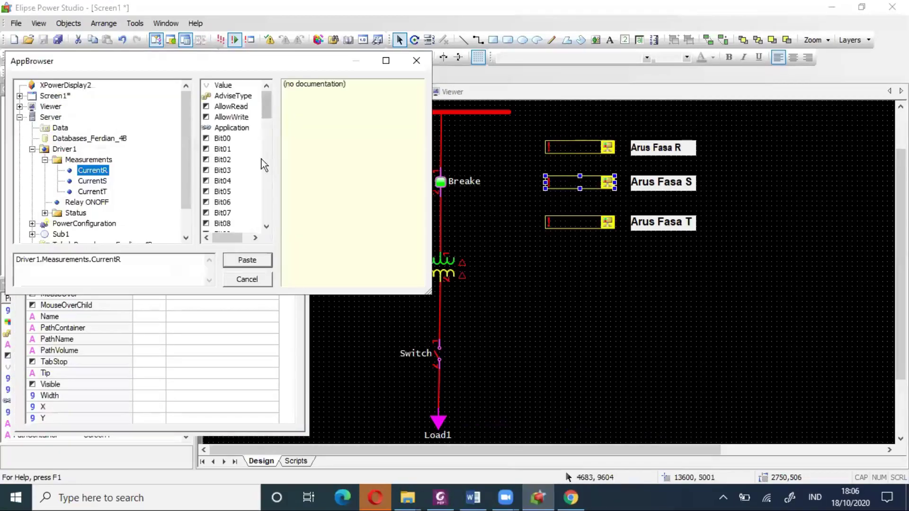
click(96, 181)
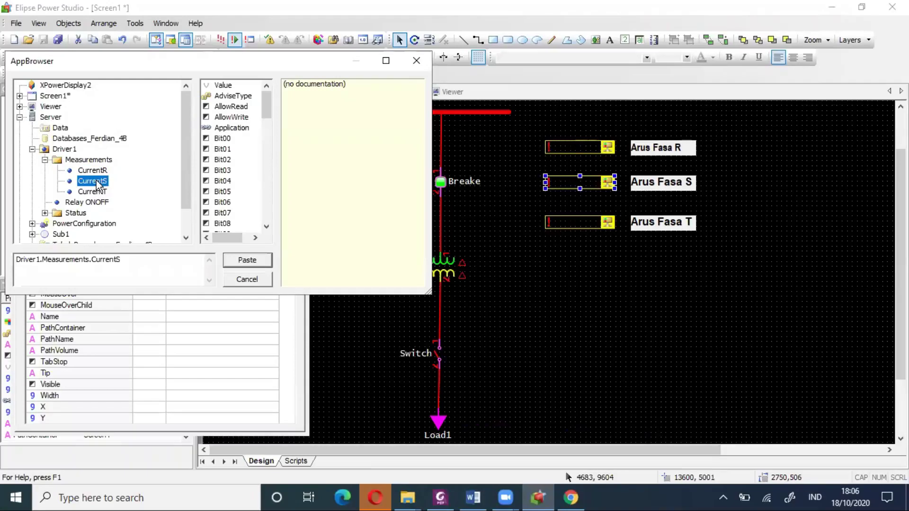
click(259, 261)
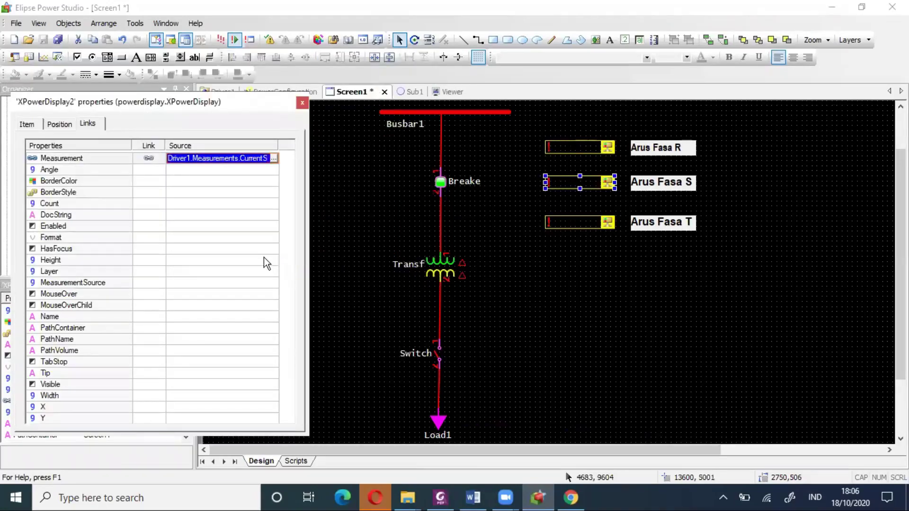
- Link the Measurement property of the XPowerDisplay beside "Arus Fasa T" to Driver1.Measurements.CurrentT and close its properties
click(586, 225)
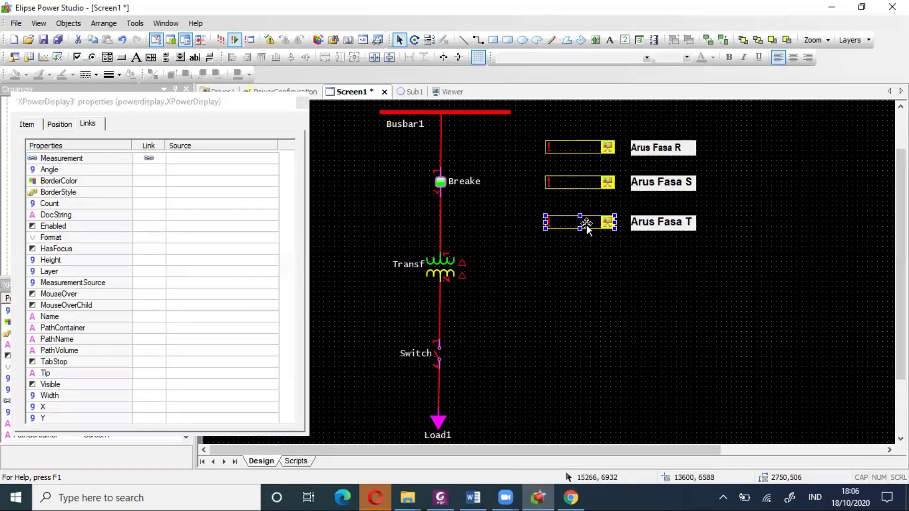
click(222, 159)
click(274, 159)
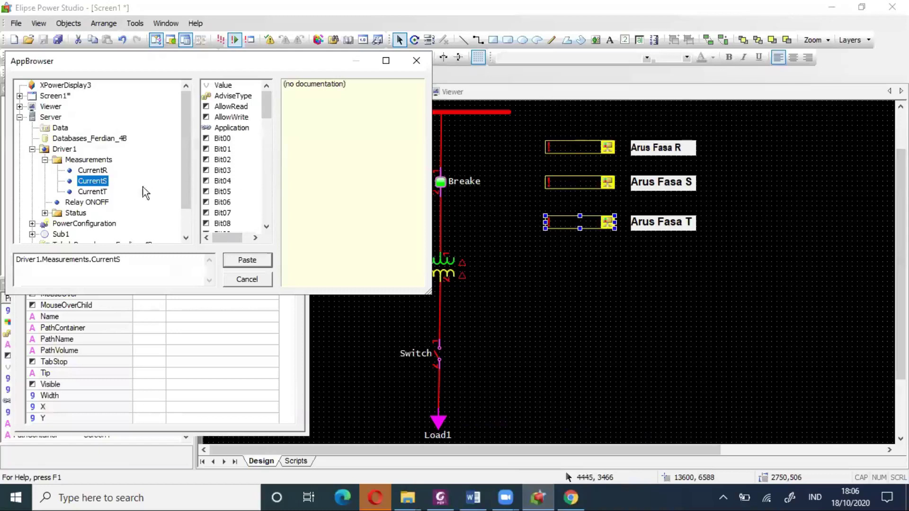
click(107, 193)
click(251, 260)
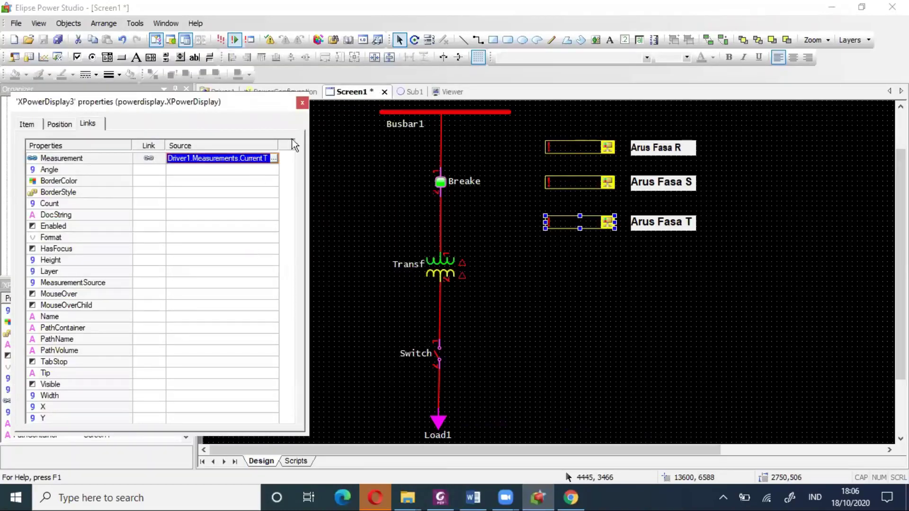
click(302, 104)
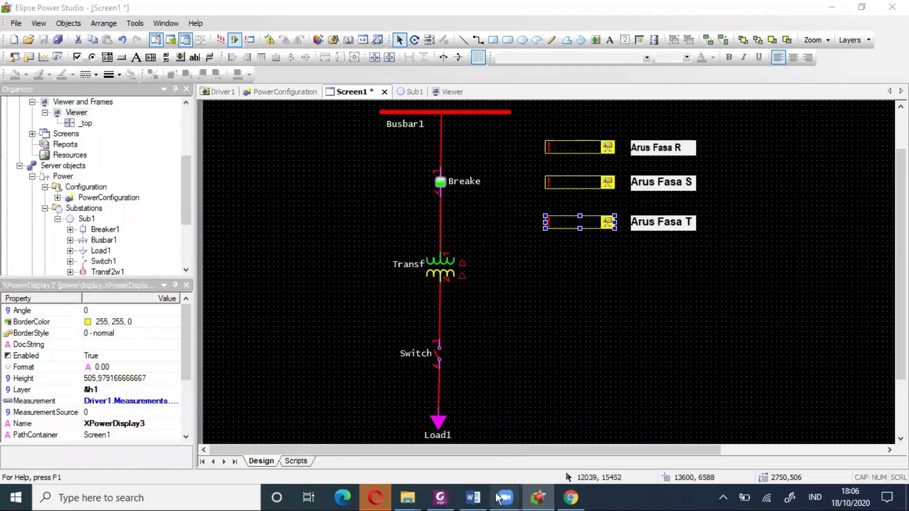
- Read instructions 36 and 37 in the Word module and run the application from Elipse Power Studio
click(473, 497)
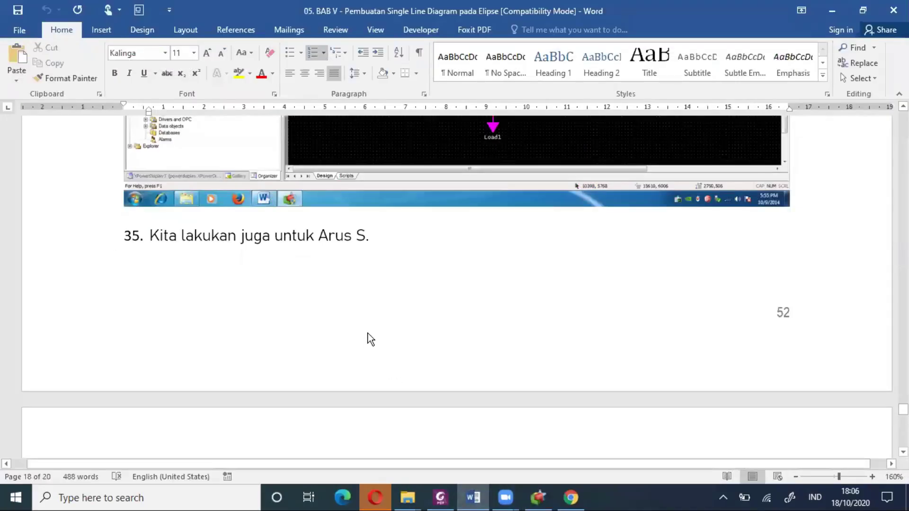
scroll(367, 332, down, 10)
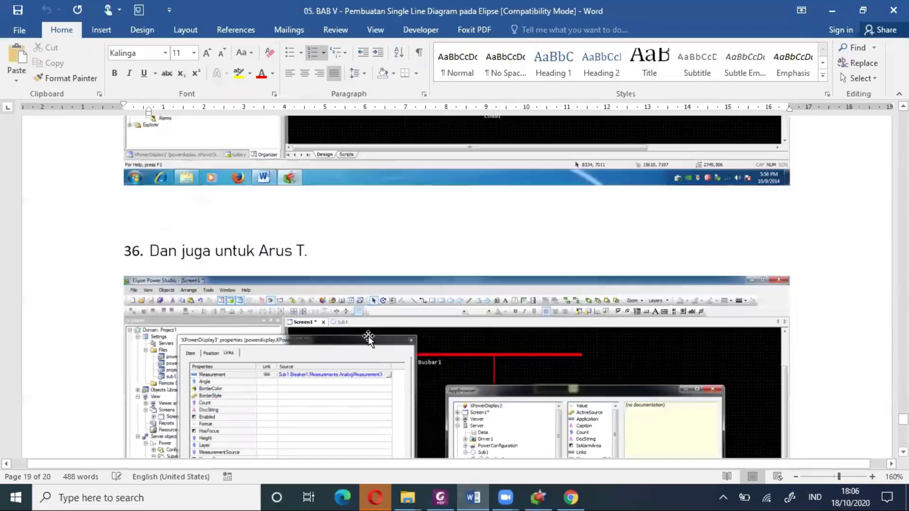
scroll(323, 246, down, 8)
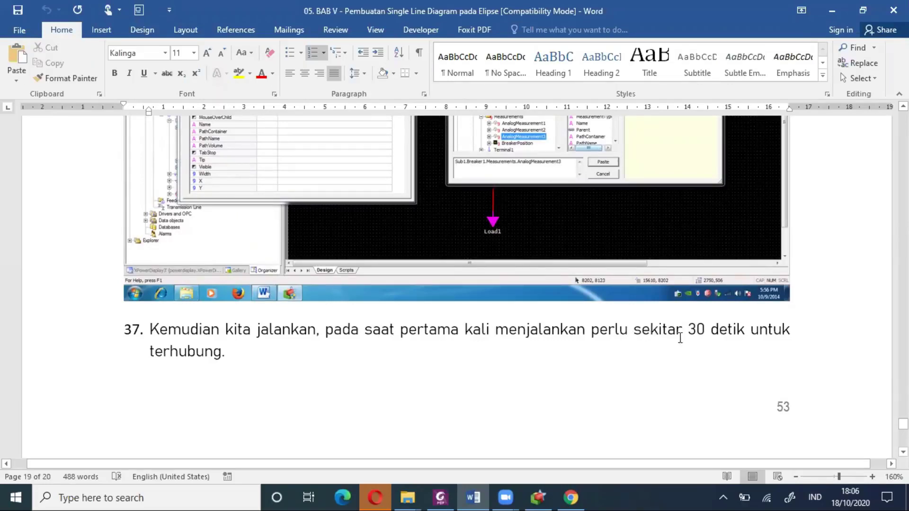
scroll(570, 328, down, 1)
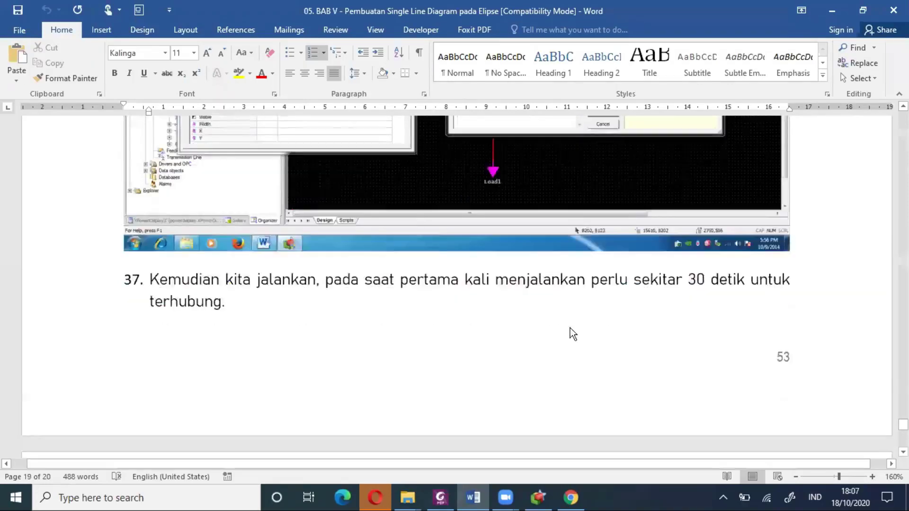
scroll(570, 328, down, 9)
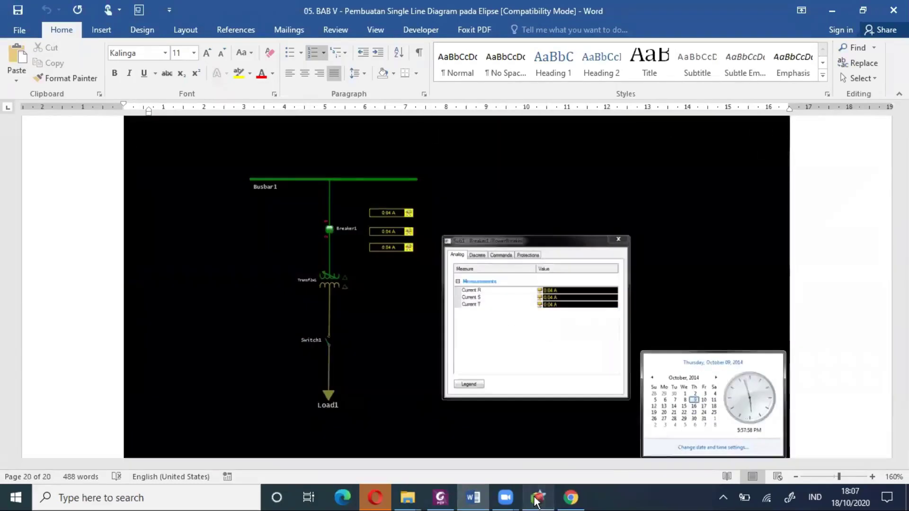
click(537, 497)
click(649, 357)
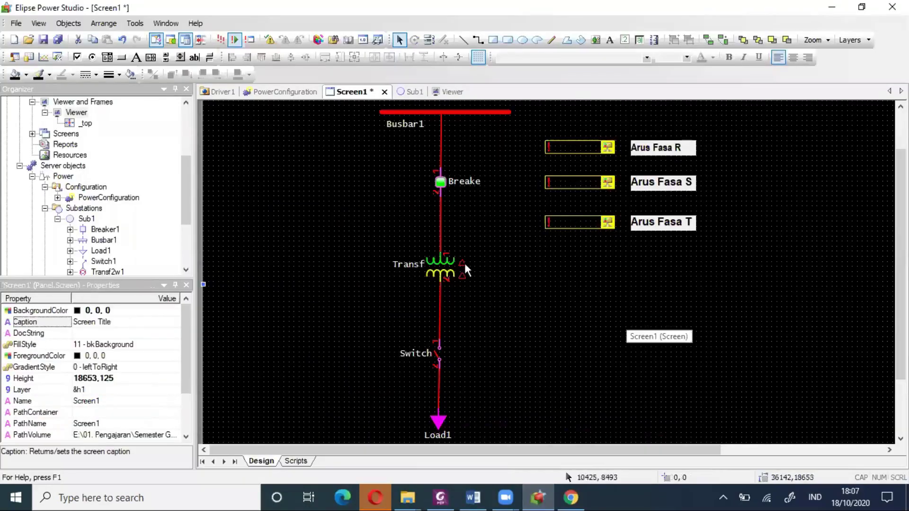
click(221, 39)
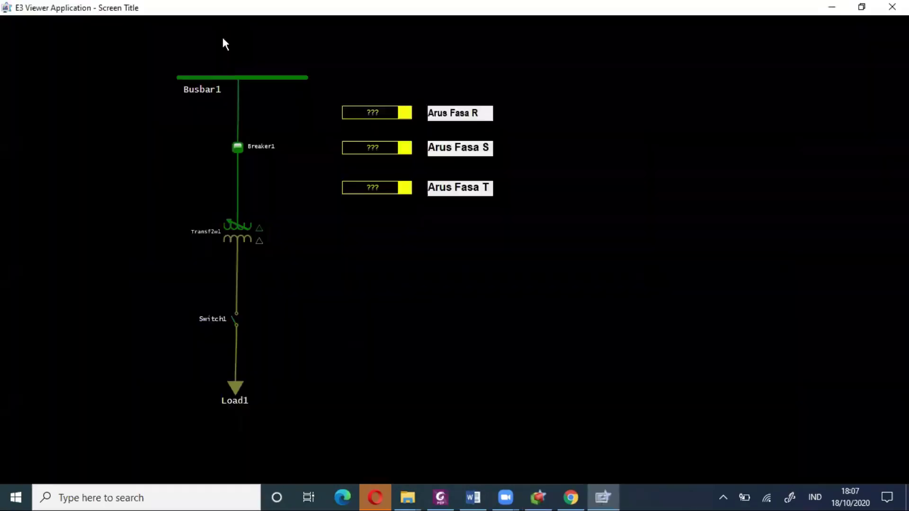